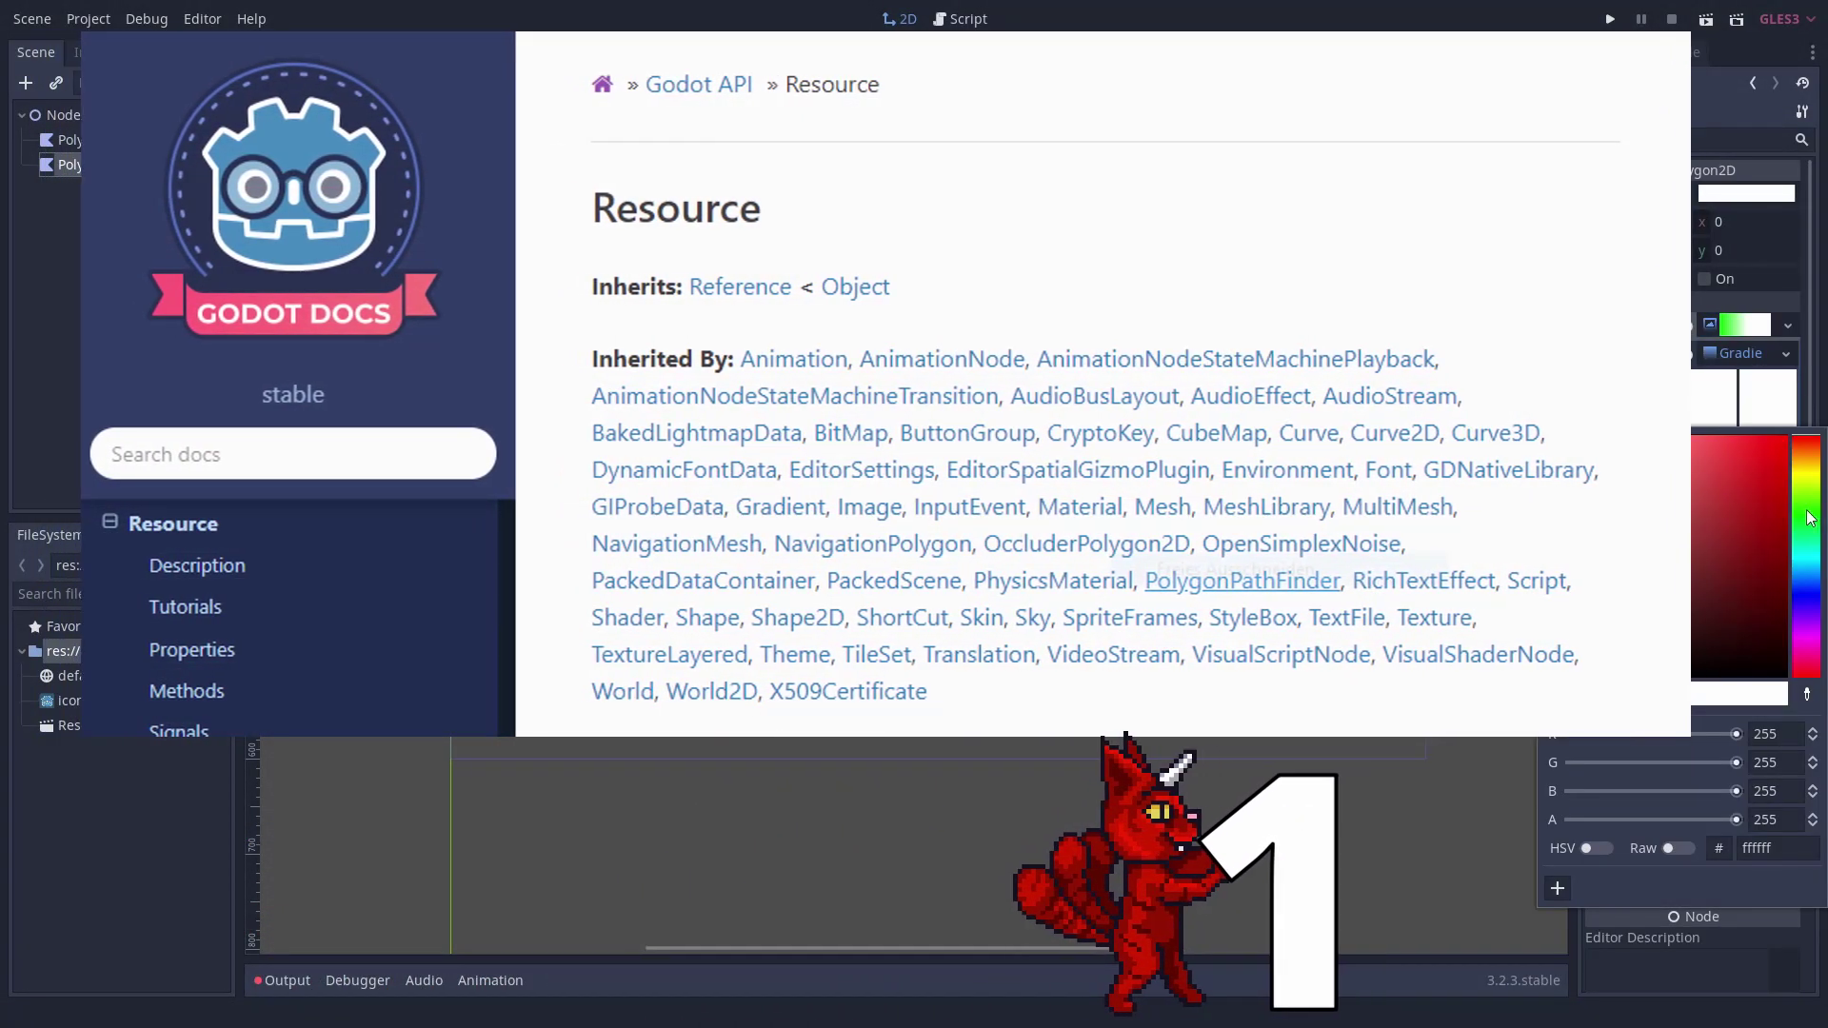
Try yellow, red, then blue as the shared gradient's end colour.
left_click_drag(1810, 517, 1782, 438)
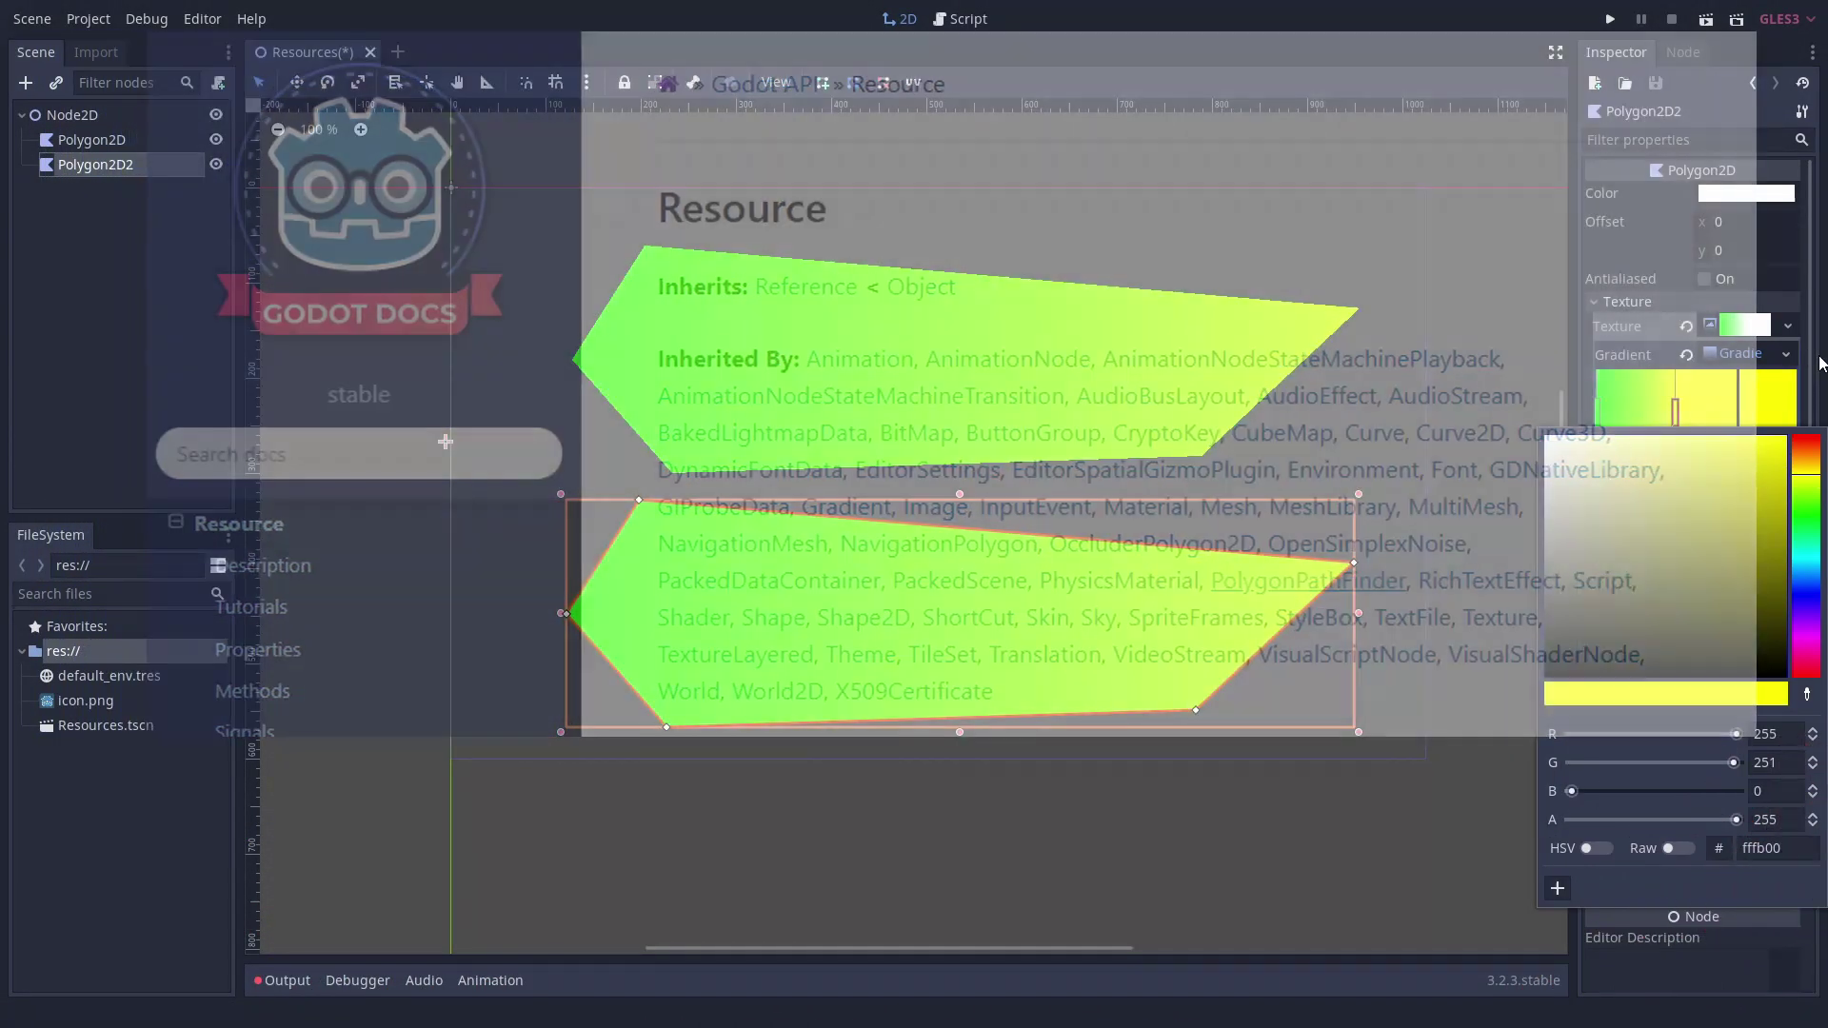
left_click(1789, 368)
left_click(1786, 354)
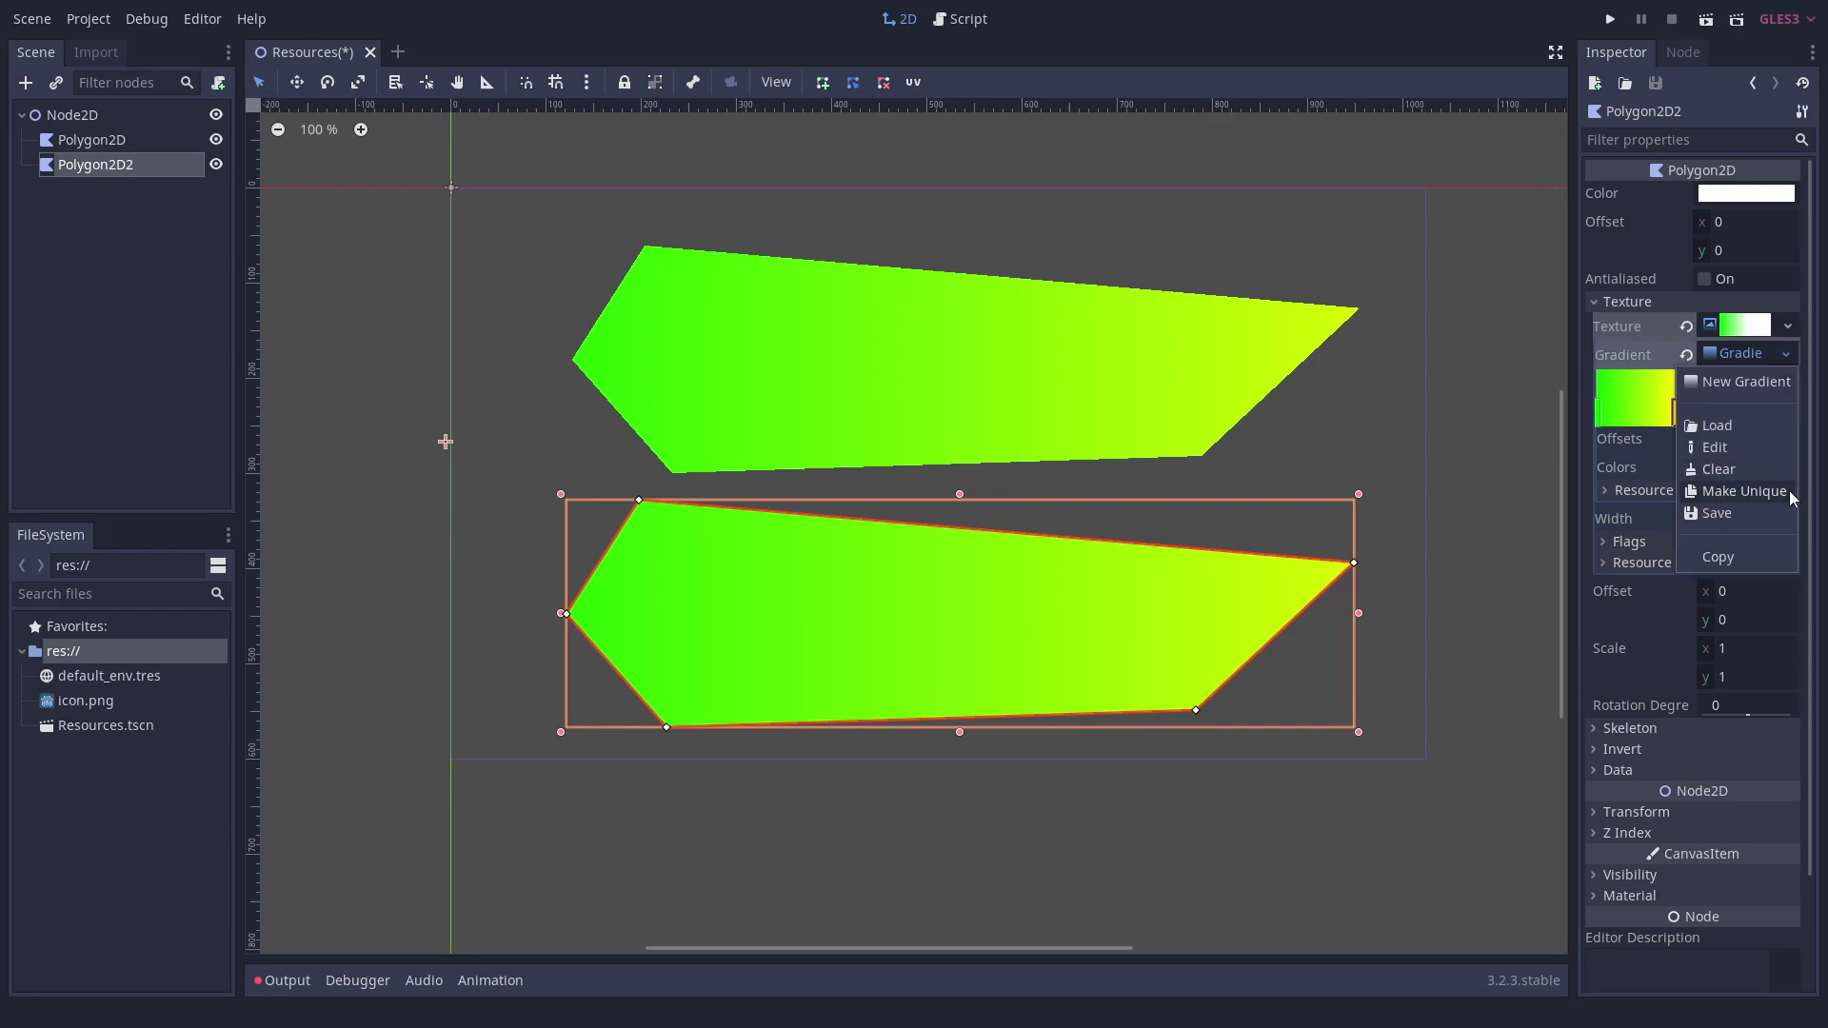
left_click(1742, 494)
left_click(1751, 407)
left_click_drag(1807, 469, 1798, 436)
left_click(1818, 416)
left_click(1787, 353)
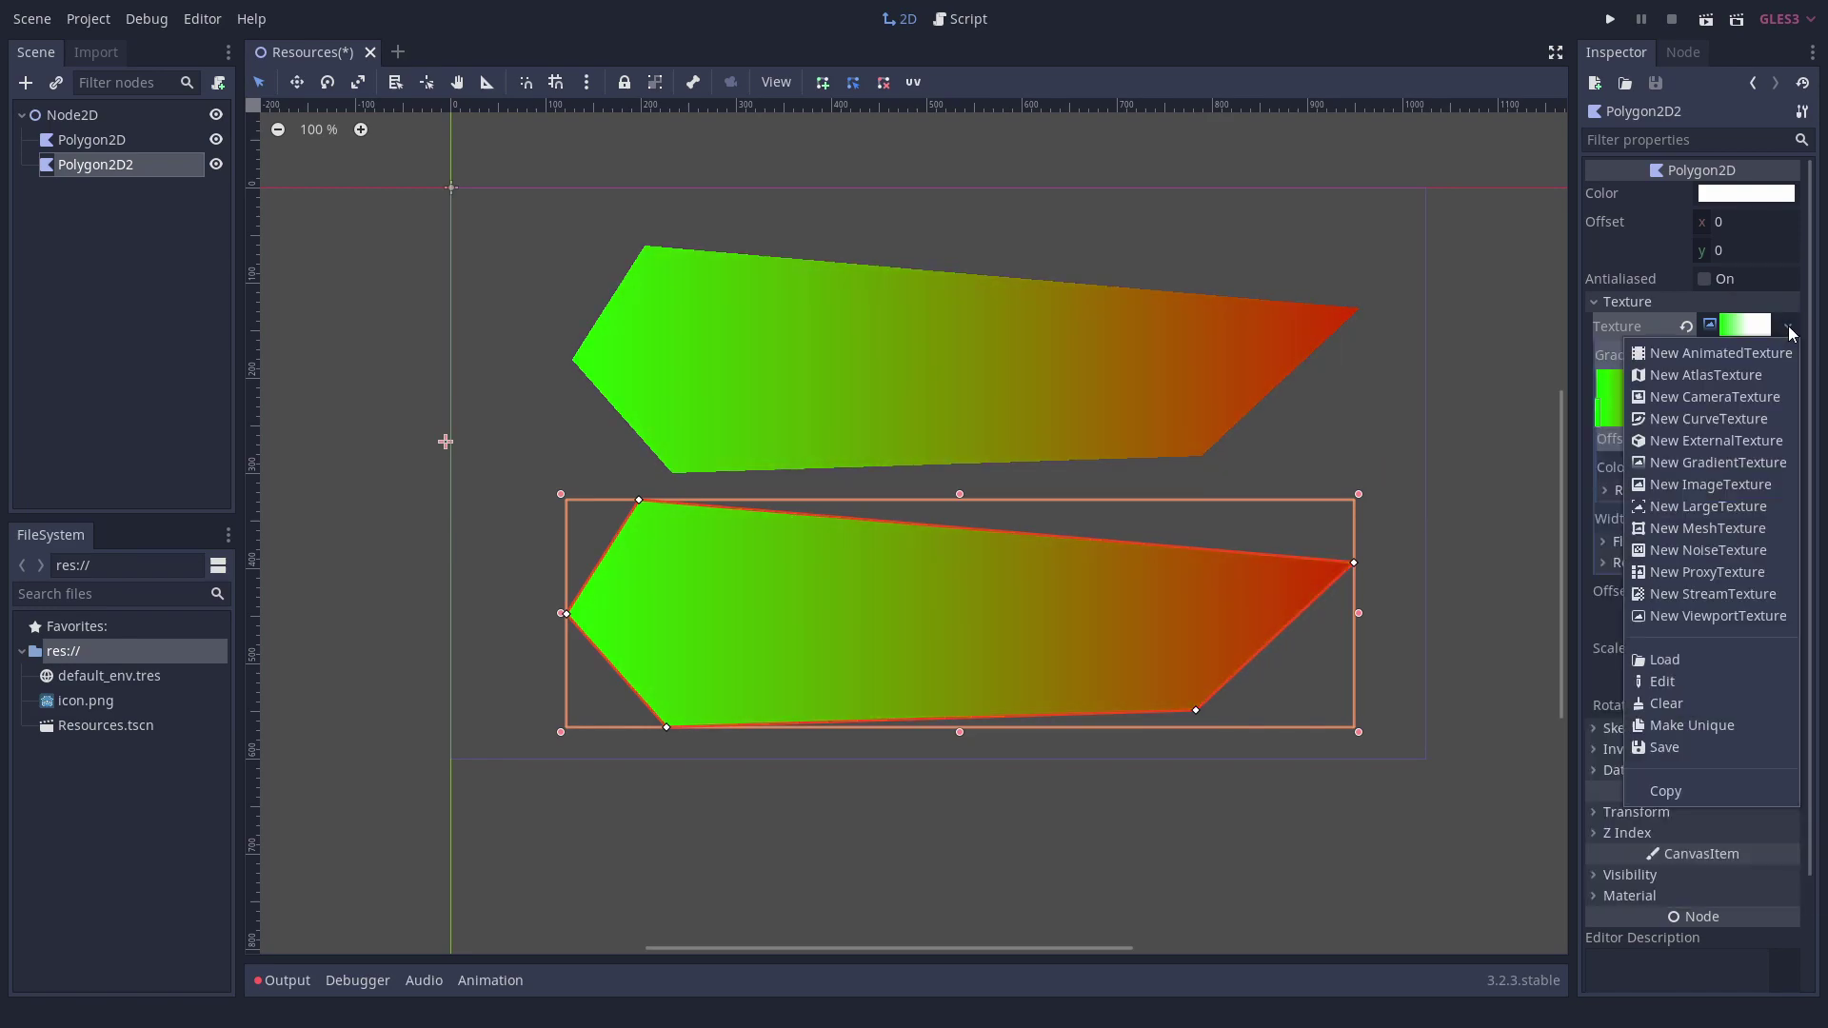
left_click(1769, 354)
left_click(1769, 354)
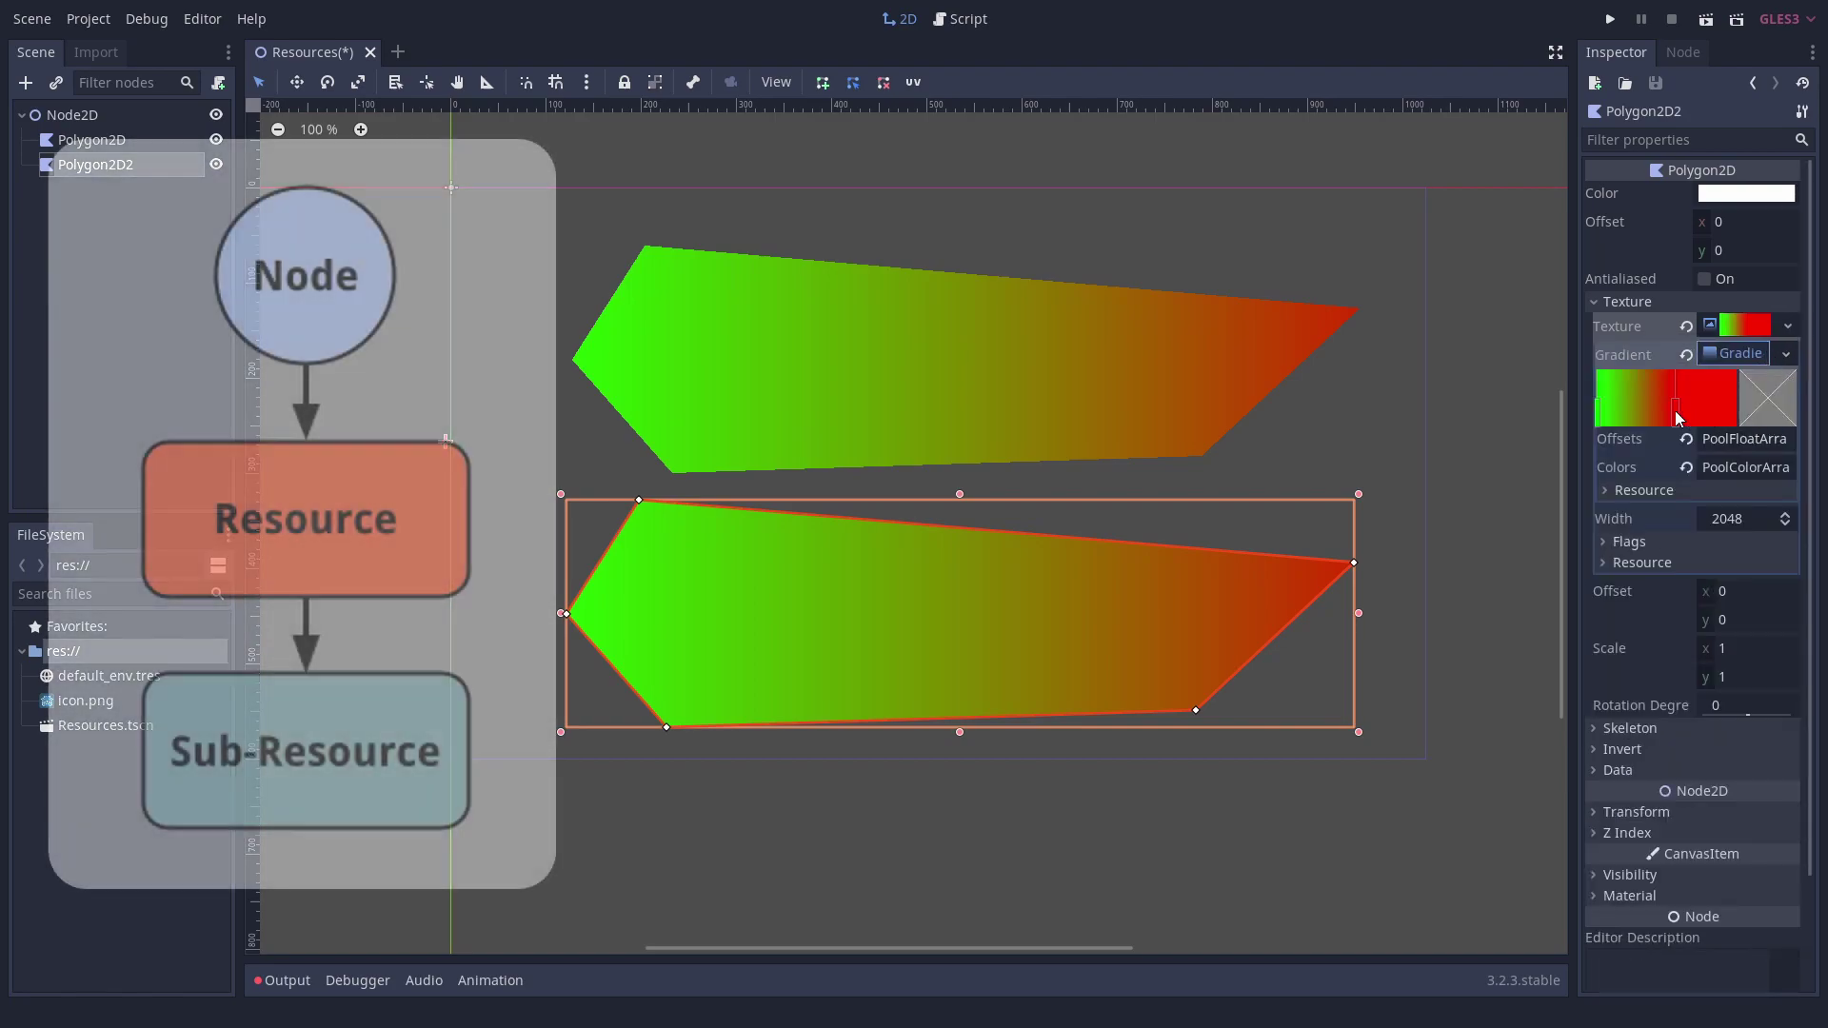
left_click(1795, 417)
Make the lower polygon's gradient unique, end it in yellow, and tick Local To Scene.
left_click(1806, 582)
left_click(1787, 354)
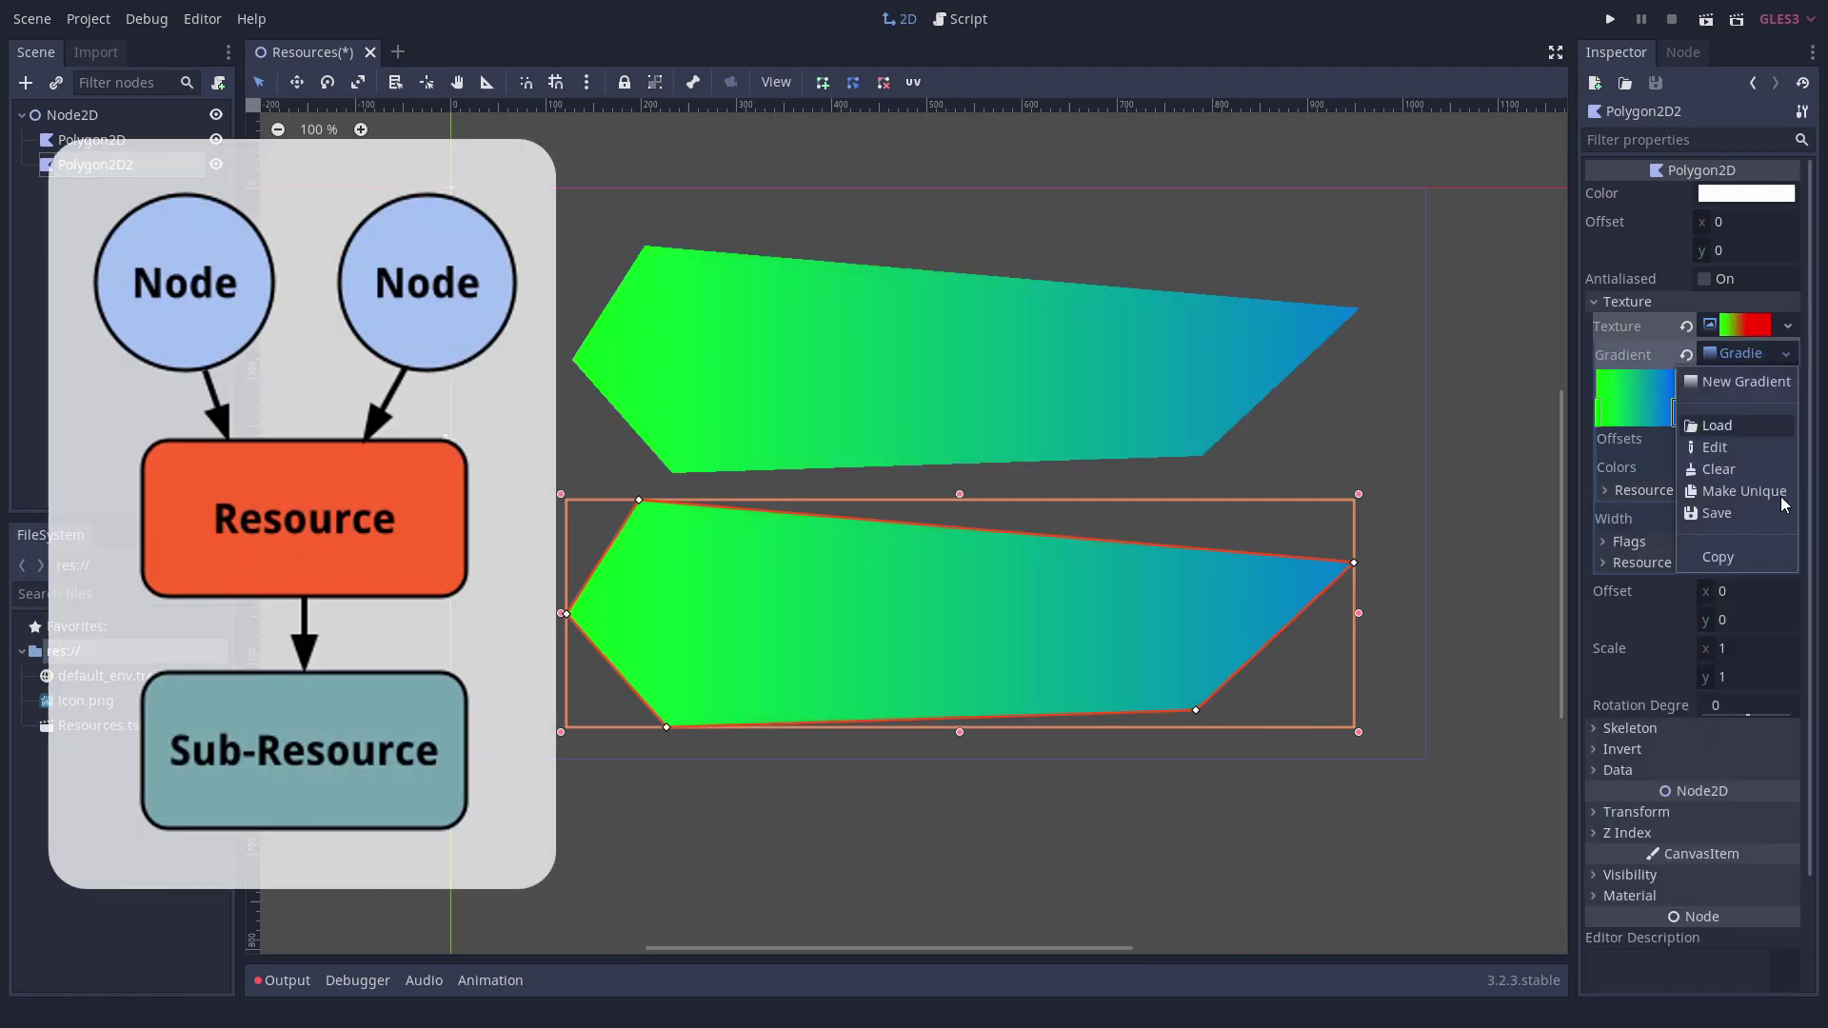
left_click(1796, 417)
left_click(1811, 480)
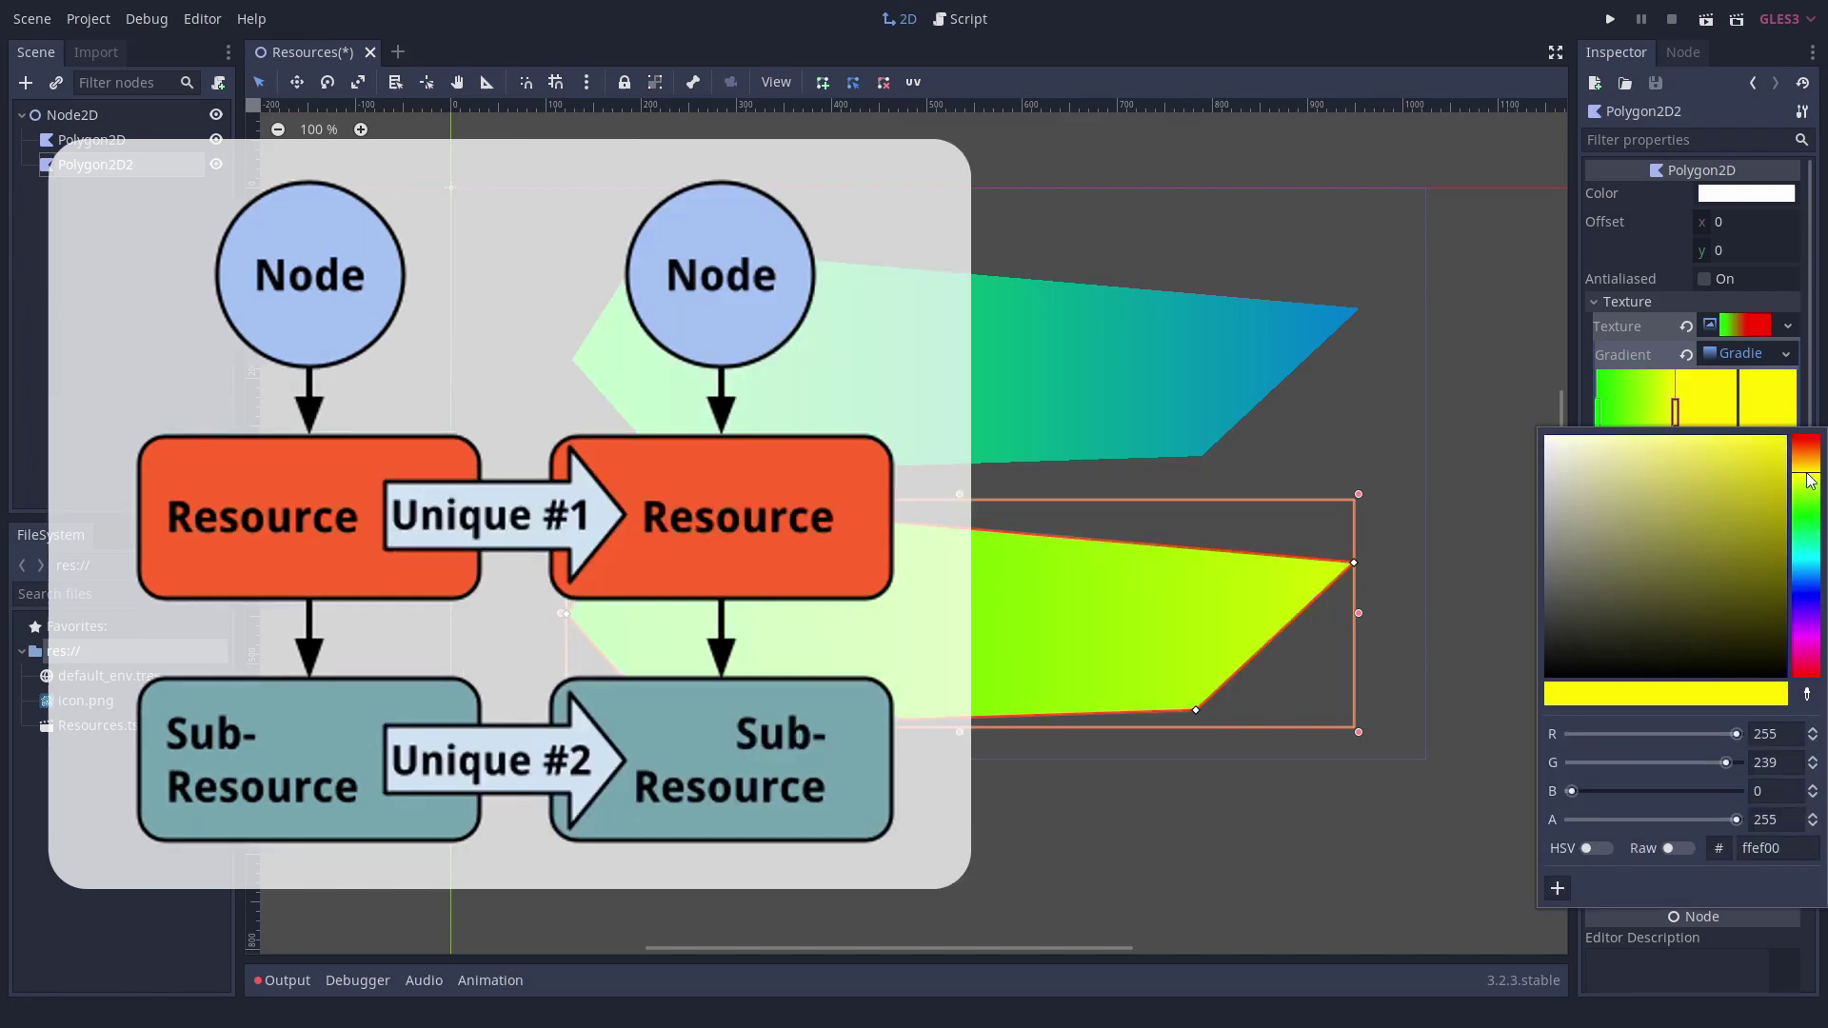
left_click(1334, 485)
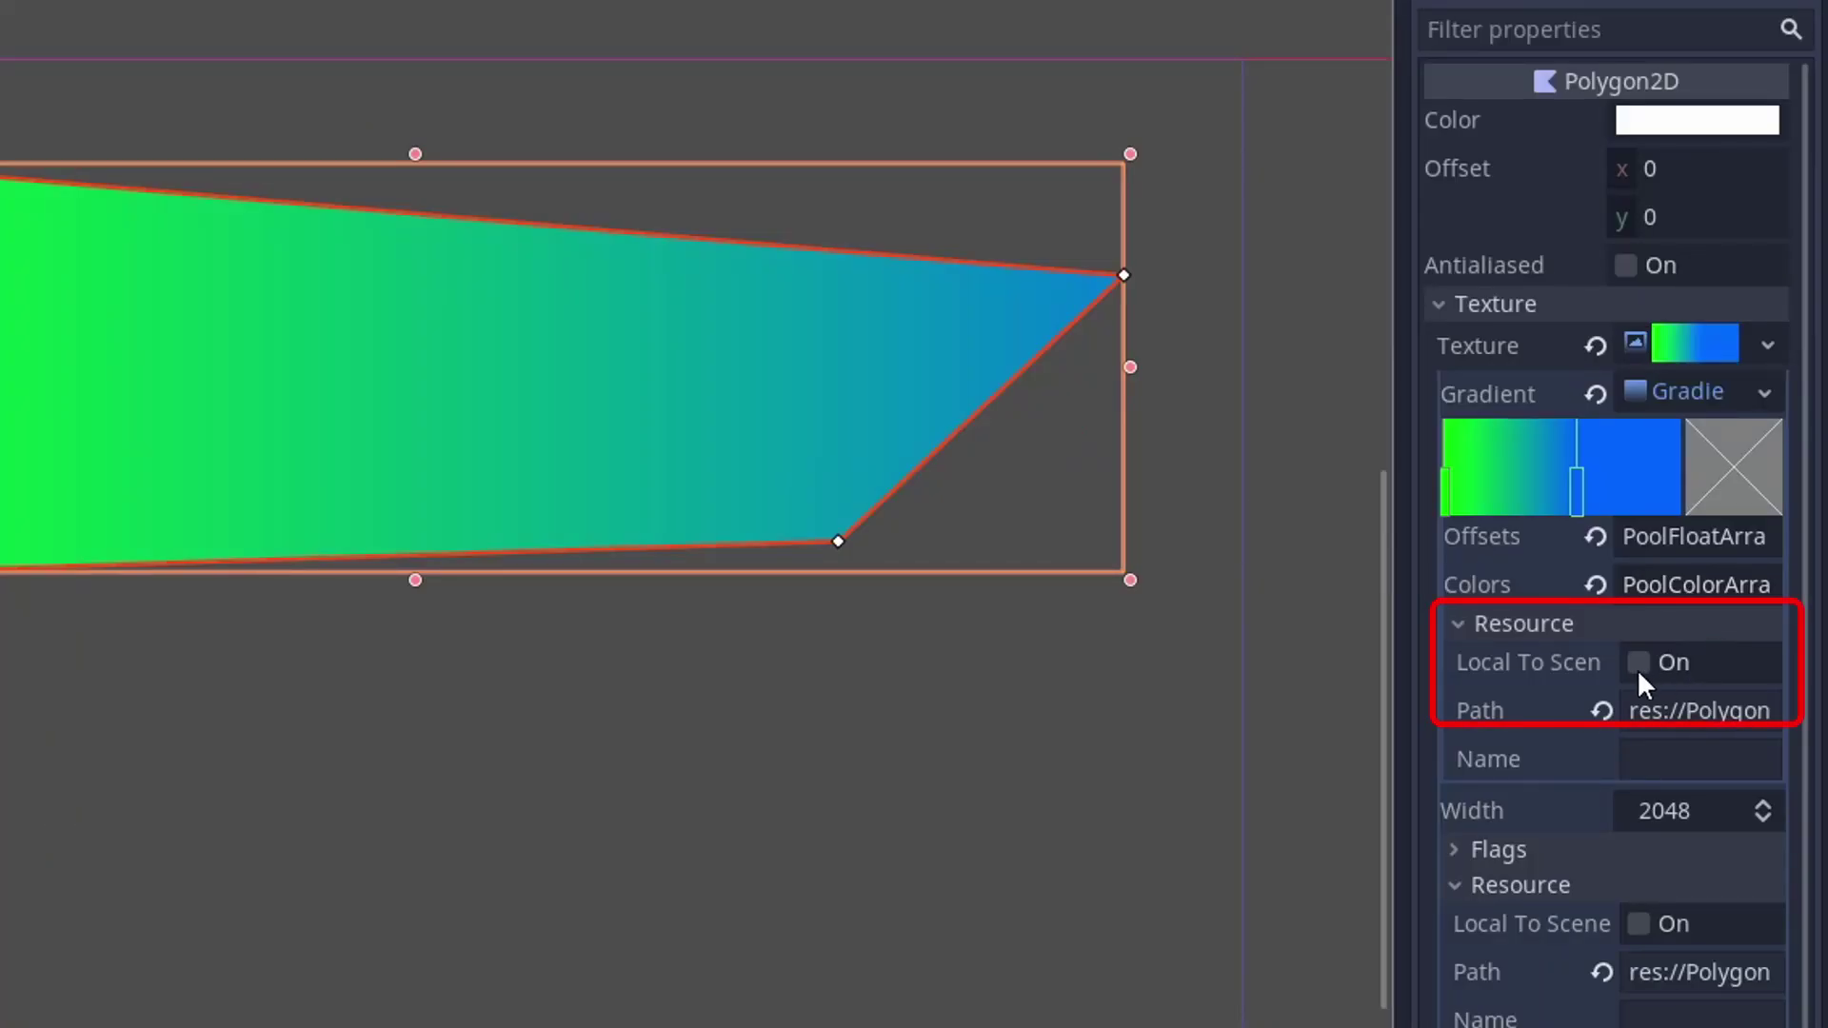
left_click(1639, 663)
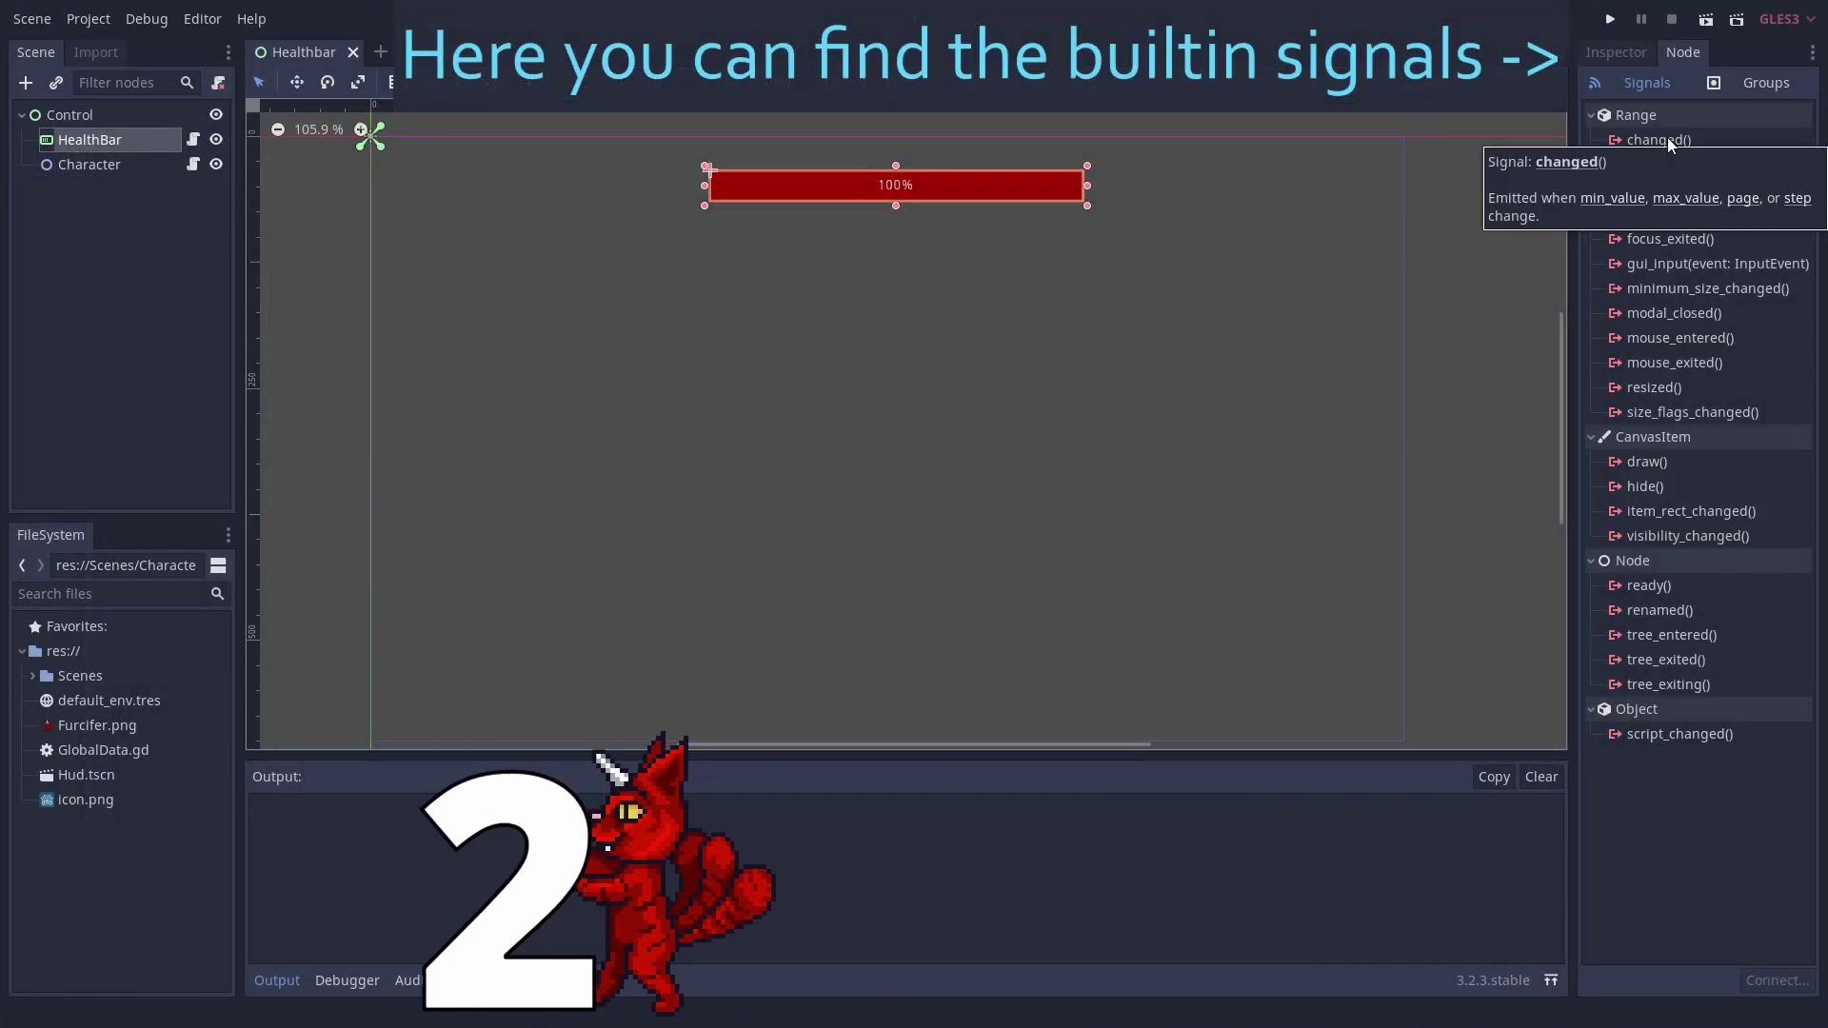
Connect the HealthBar's changed() signal to its script, then open Healthbar.gd.
double_click(1665, 139)
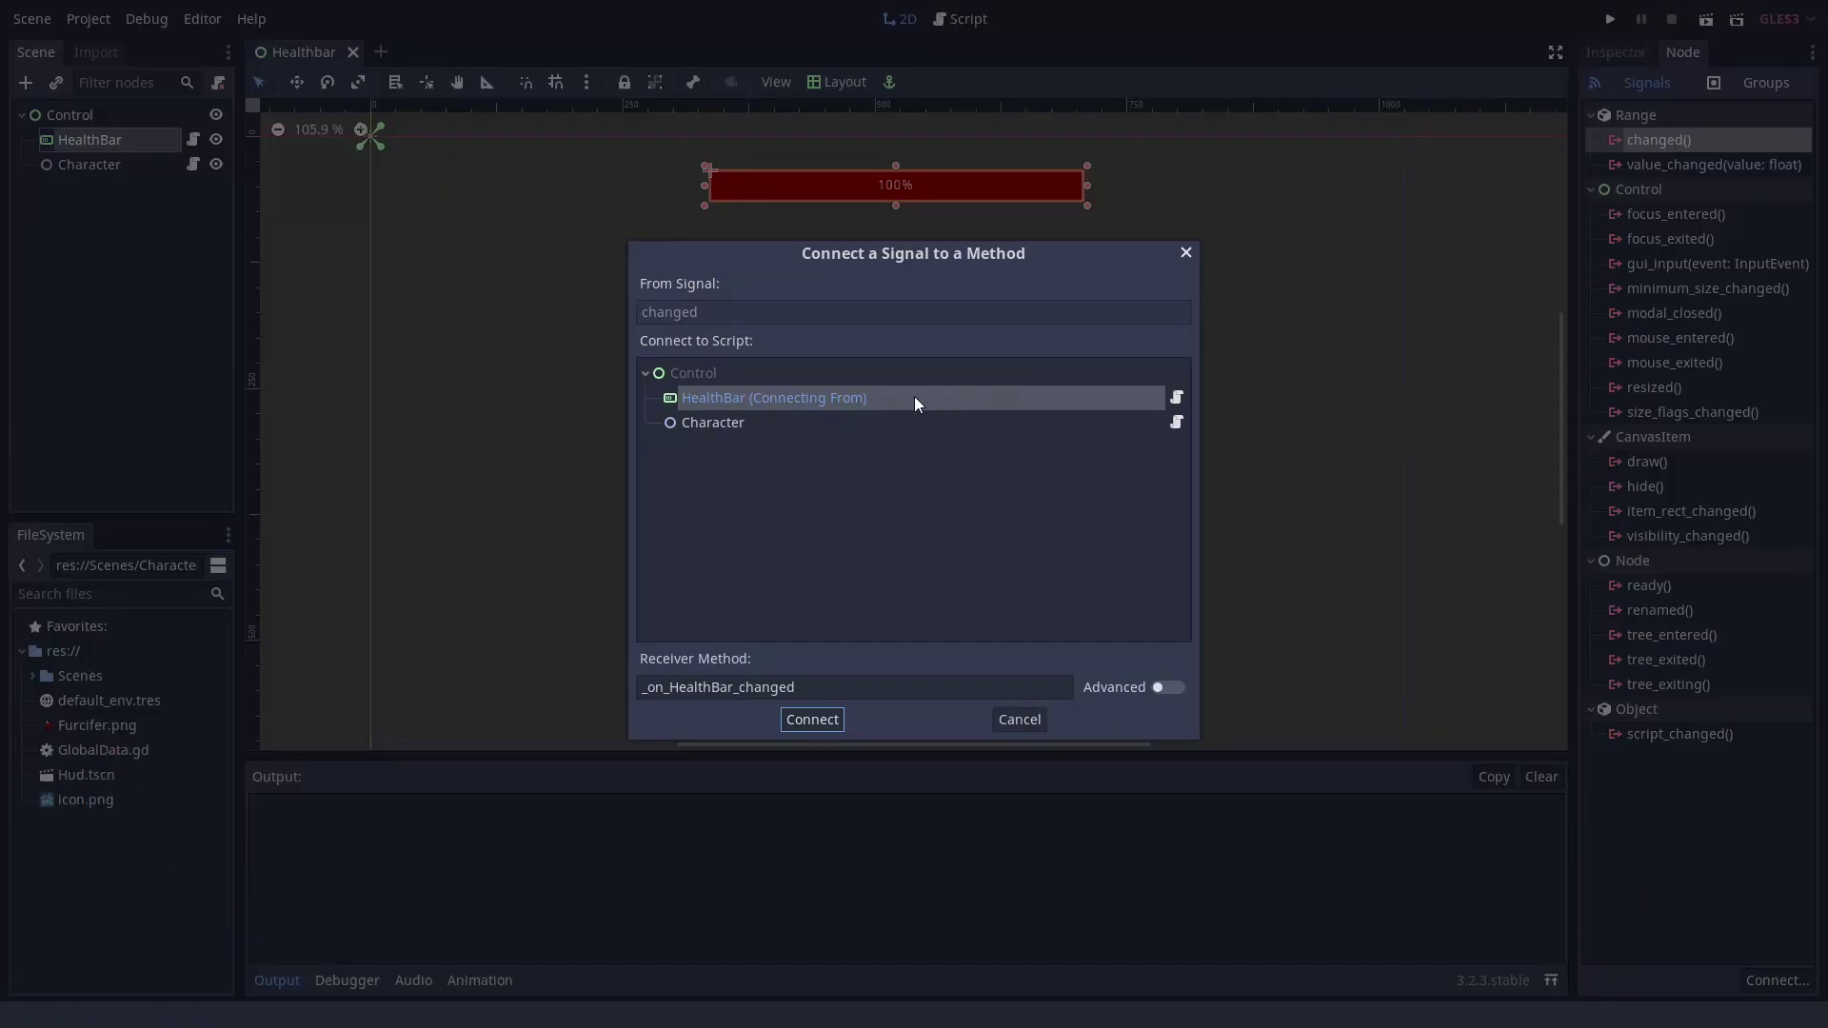
left_click(812, 719)
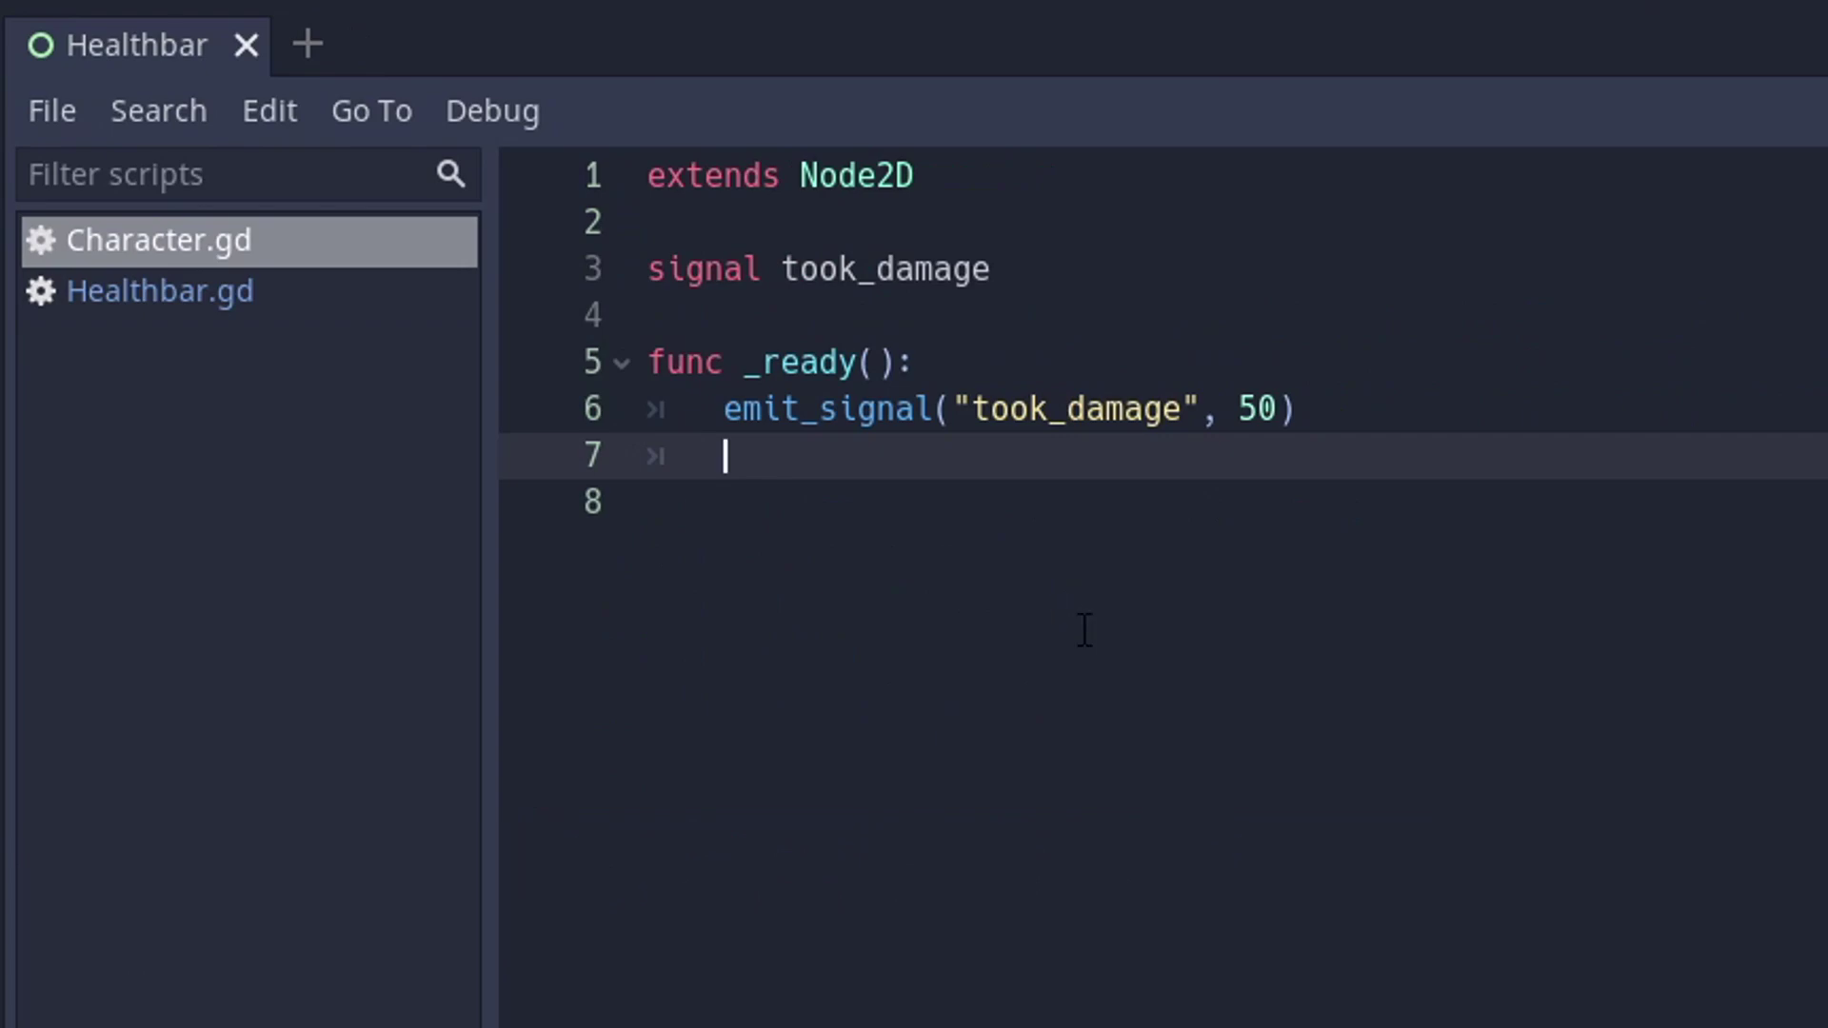
left_click(186, 297)
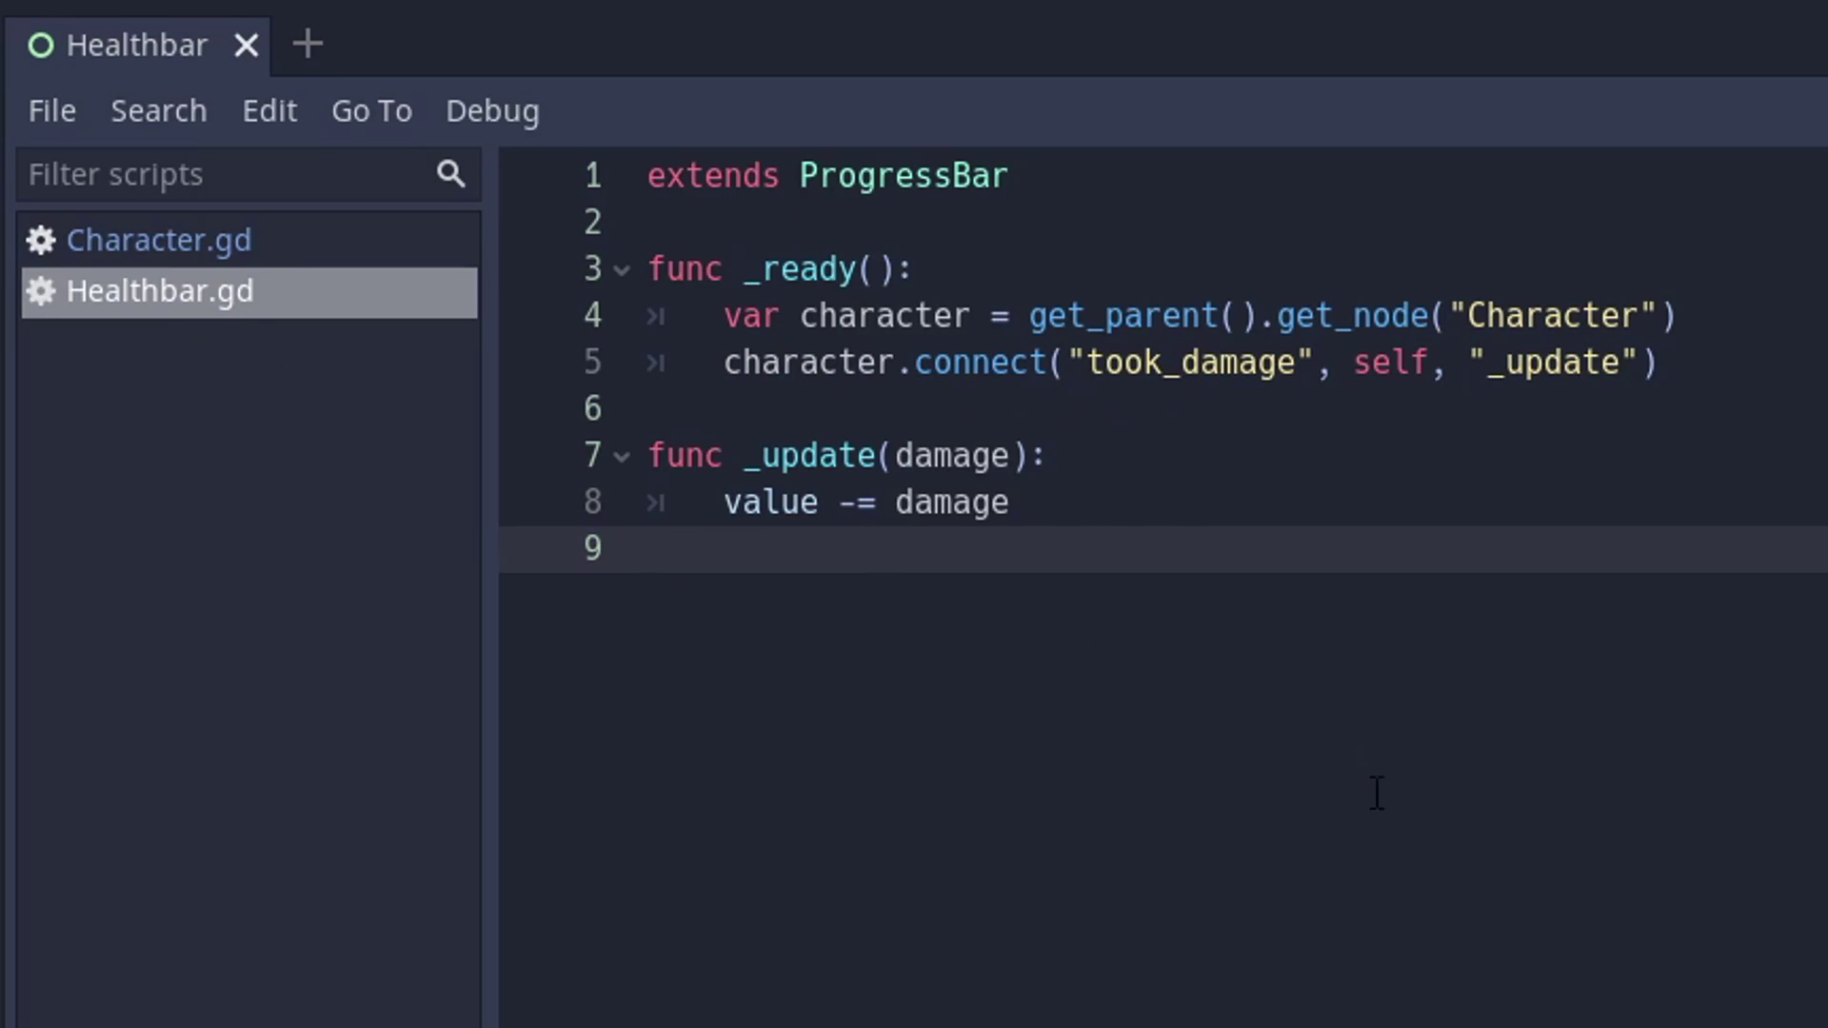
Run the game, save Healthbar.gd with the true/false binds, and rerun to test damage and healing.
key("F5")
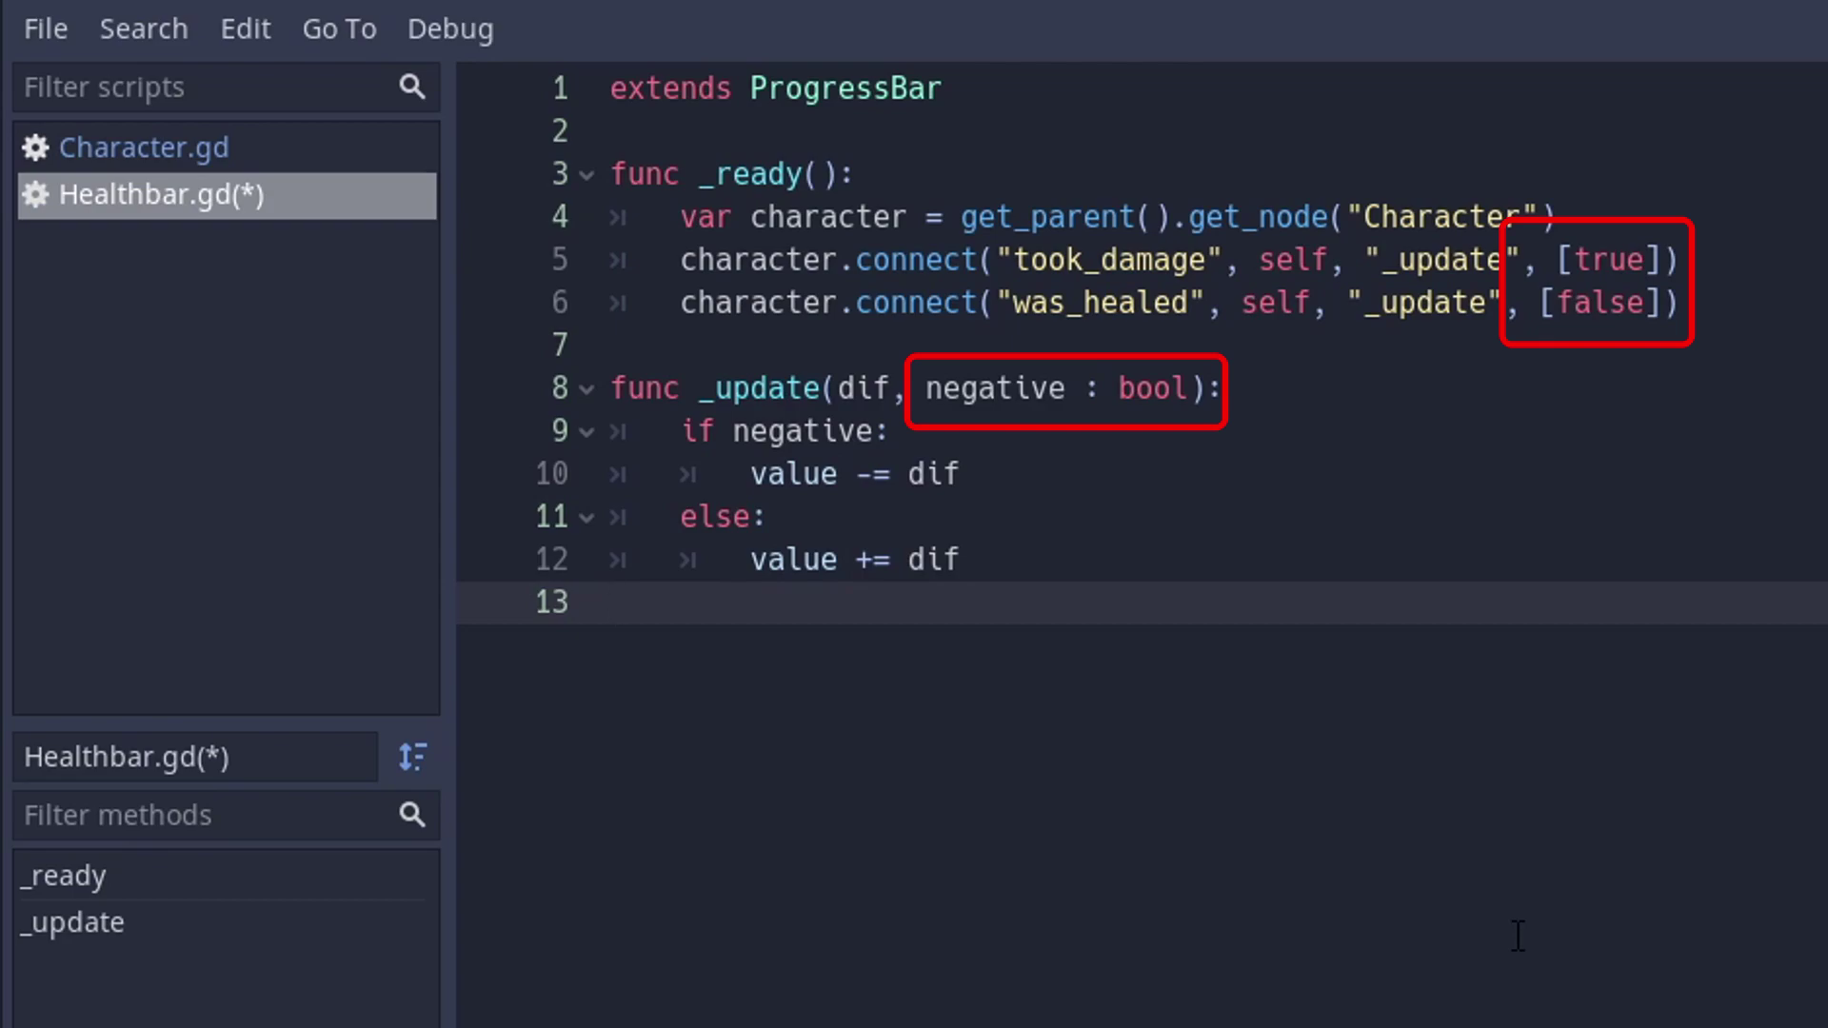
key("ctrl+s")
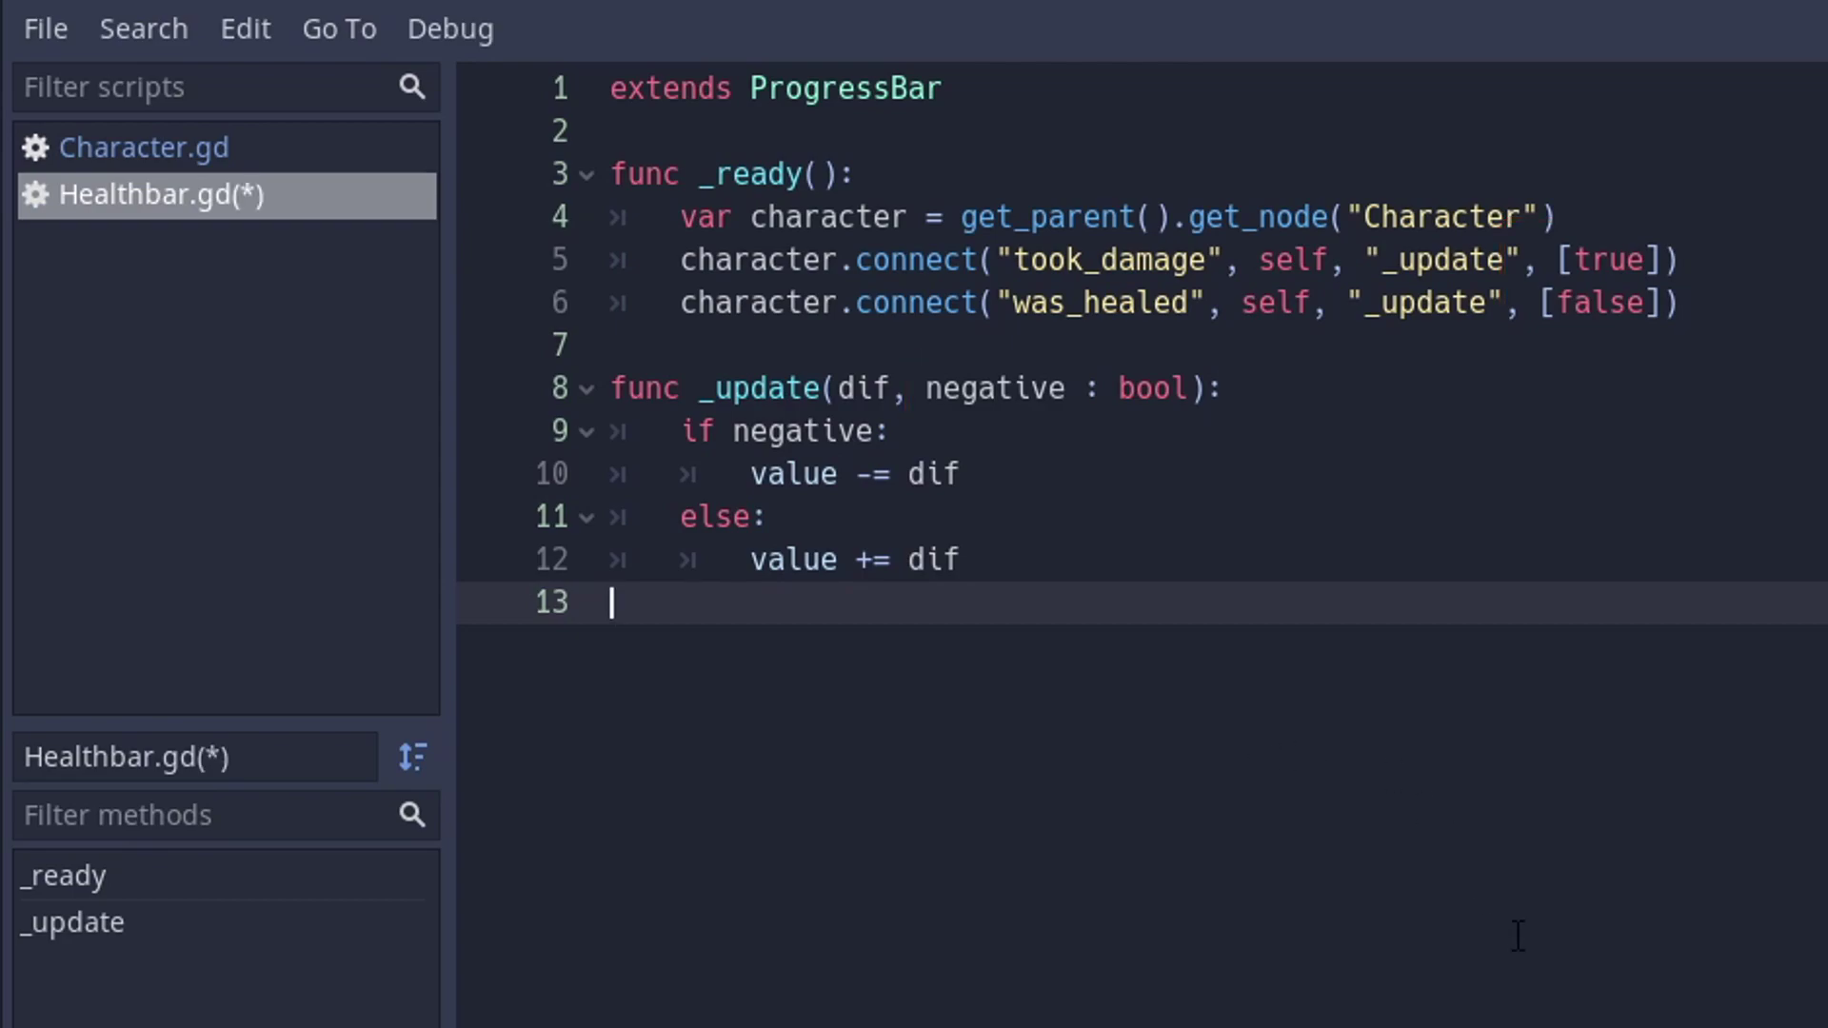
key("F5")
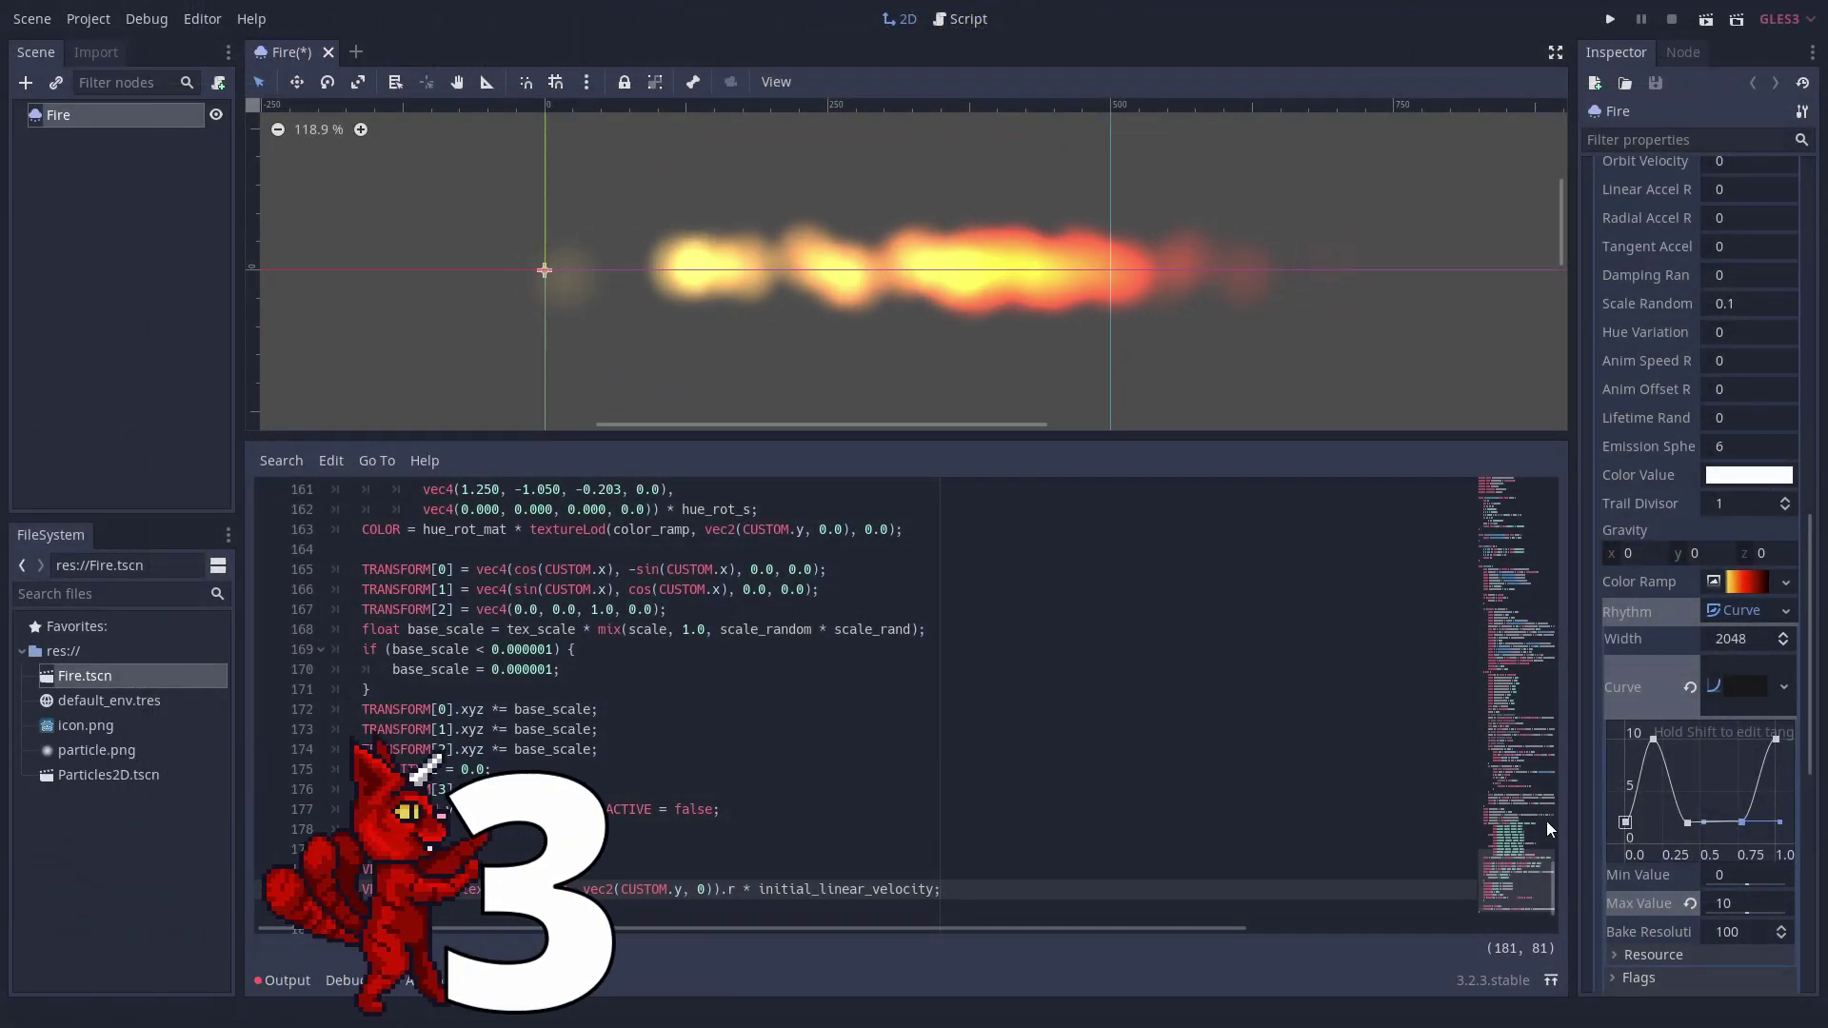
Scroll back up through the Fire particles' shader code.
scroll(1751, 676, "up", 10)
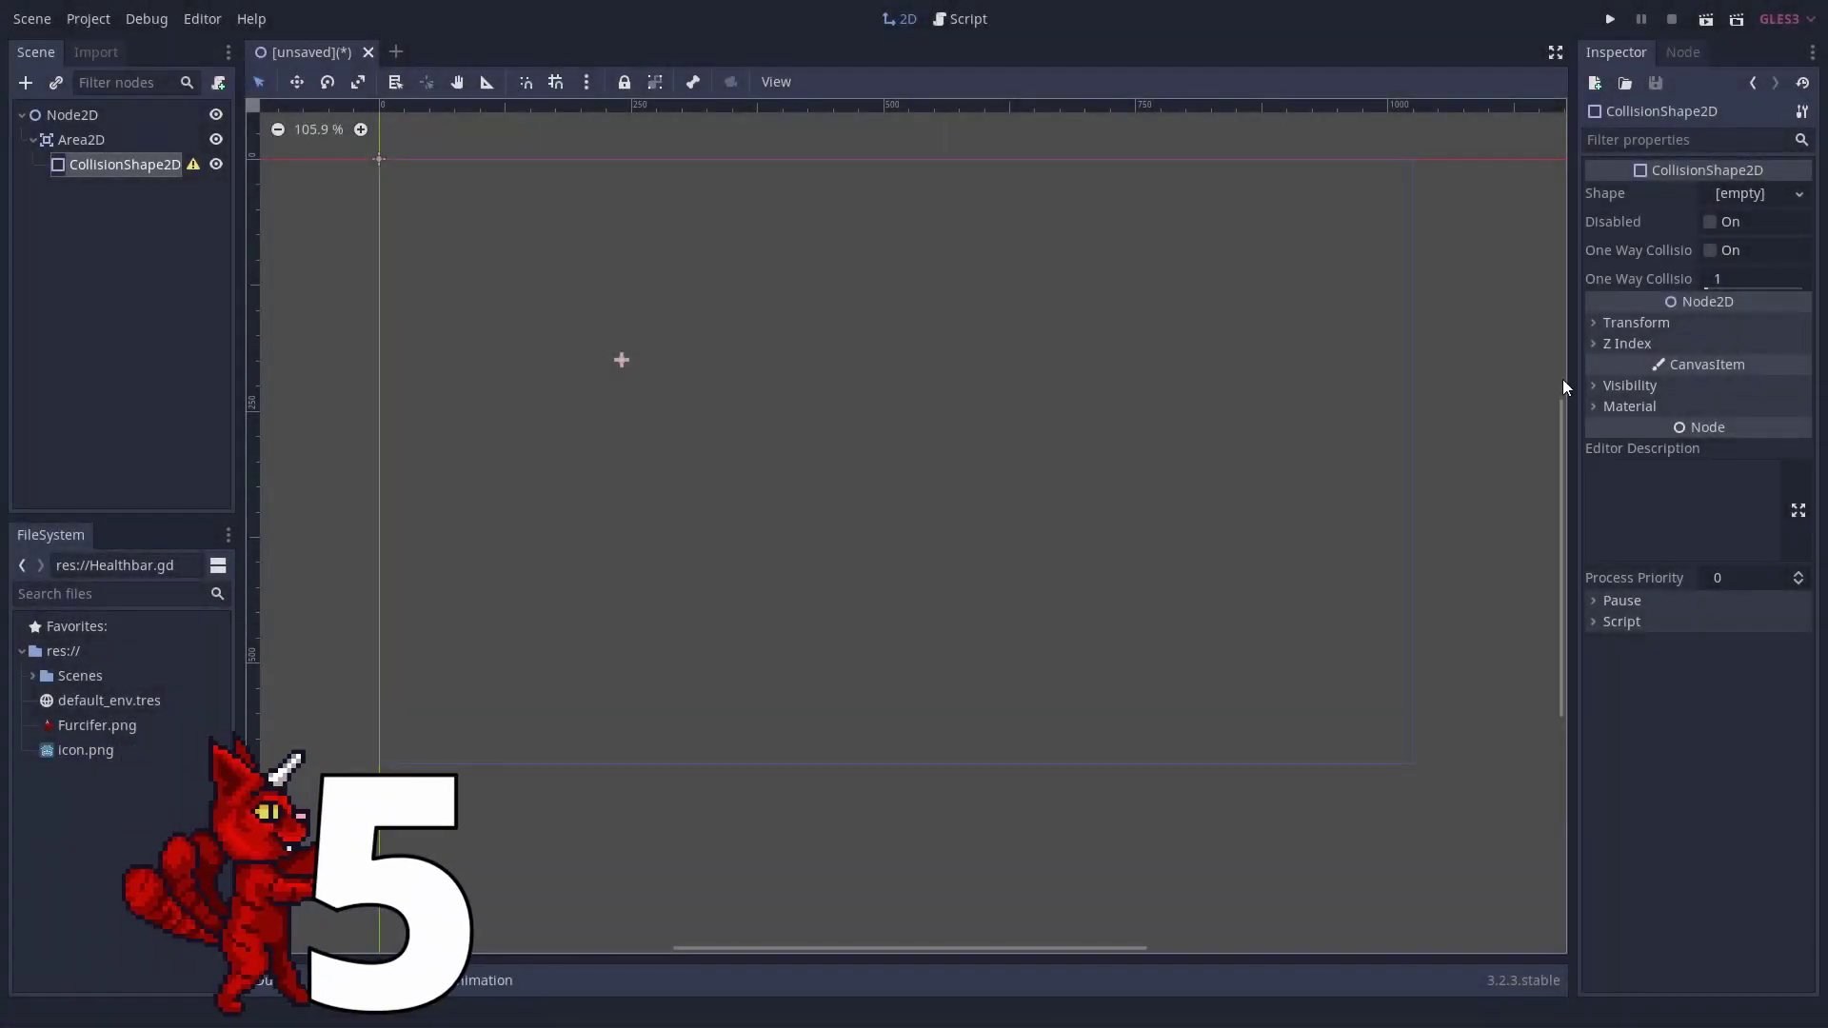
Give the collision shape a new CircleShape2D and enlarge it to radius 116.5.
left_click(1799, 194)
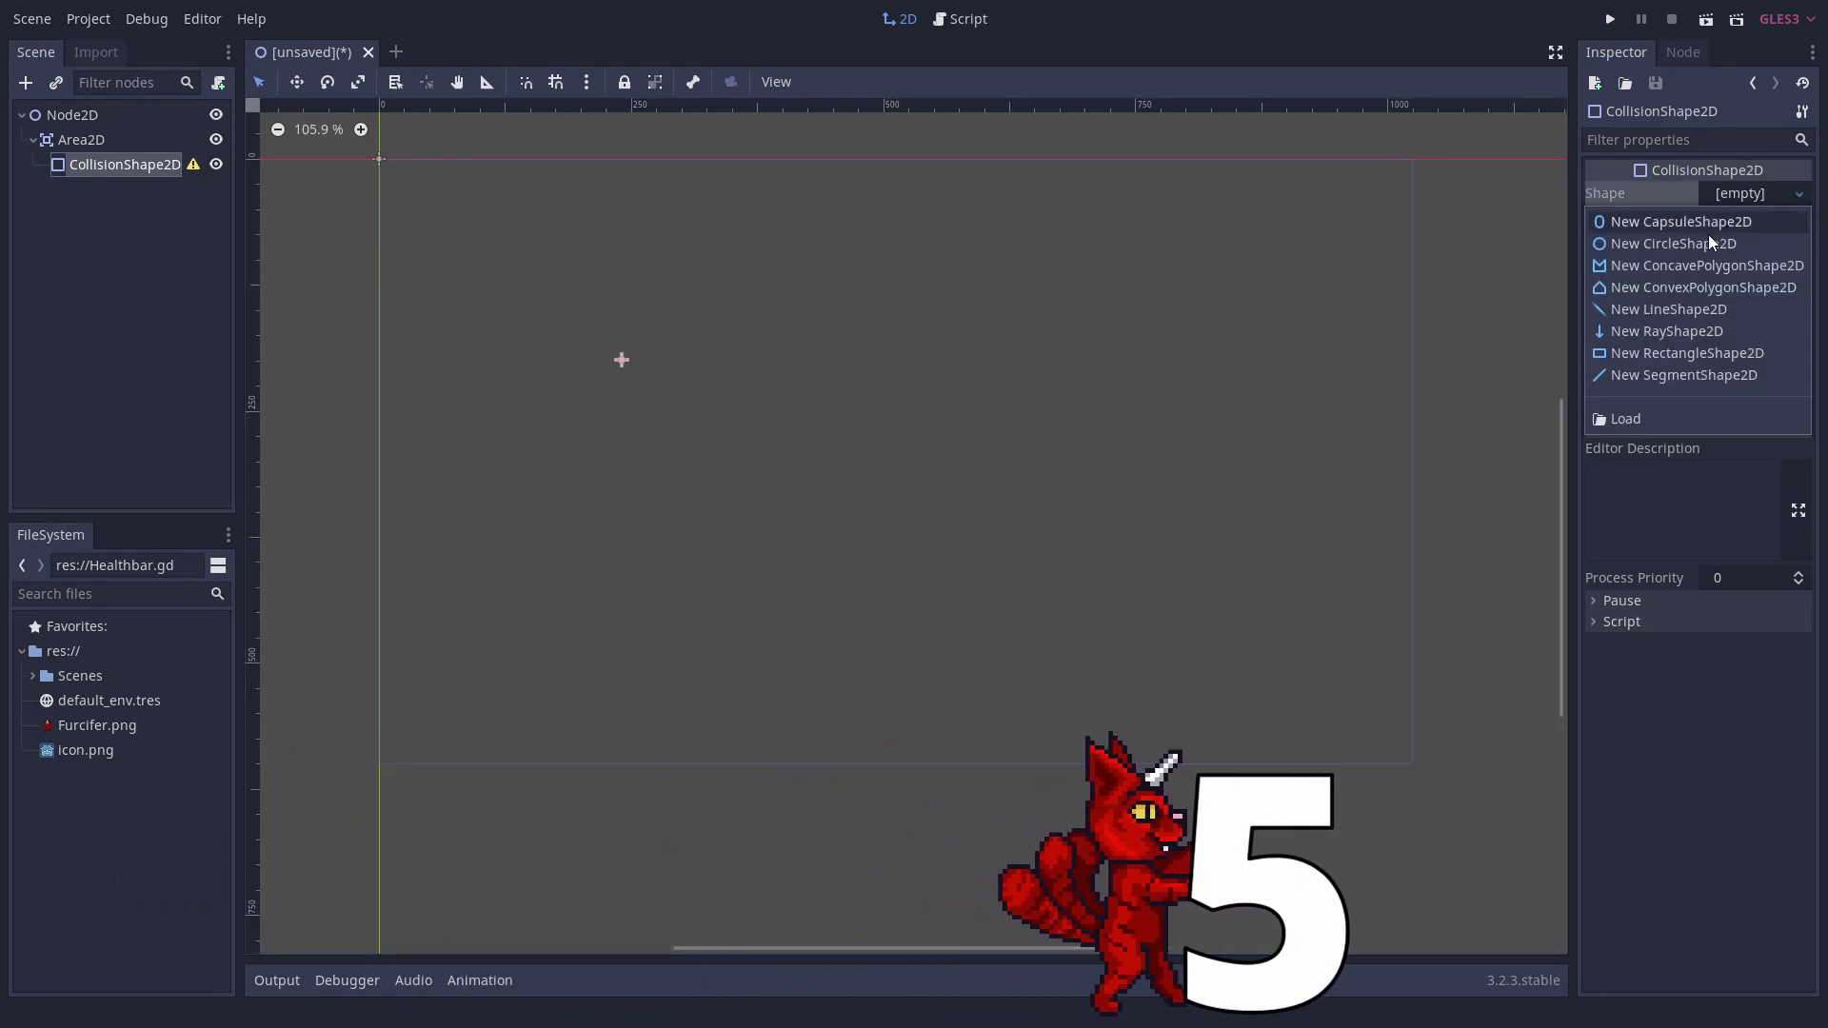
left_click(1708, 240)
left_click(1762, 196)
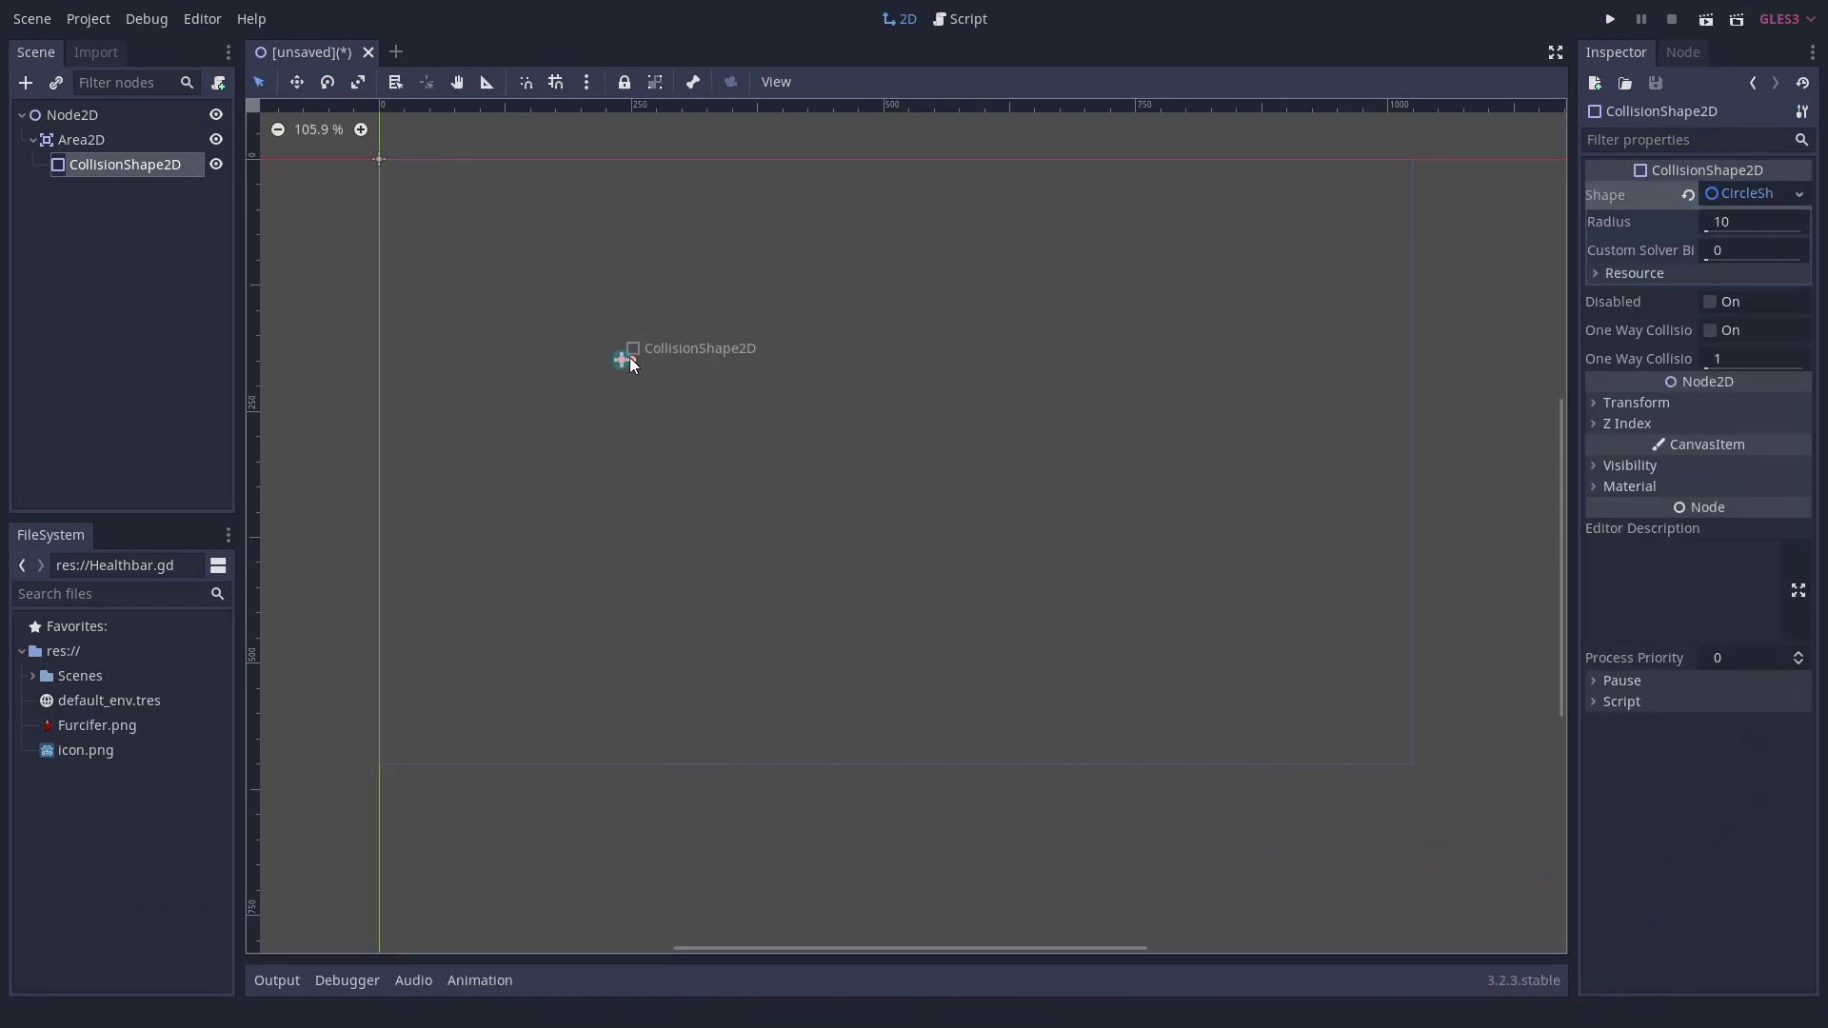
left_click_drag(634, 360, 738, 371)
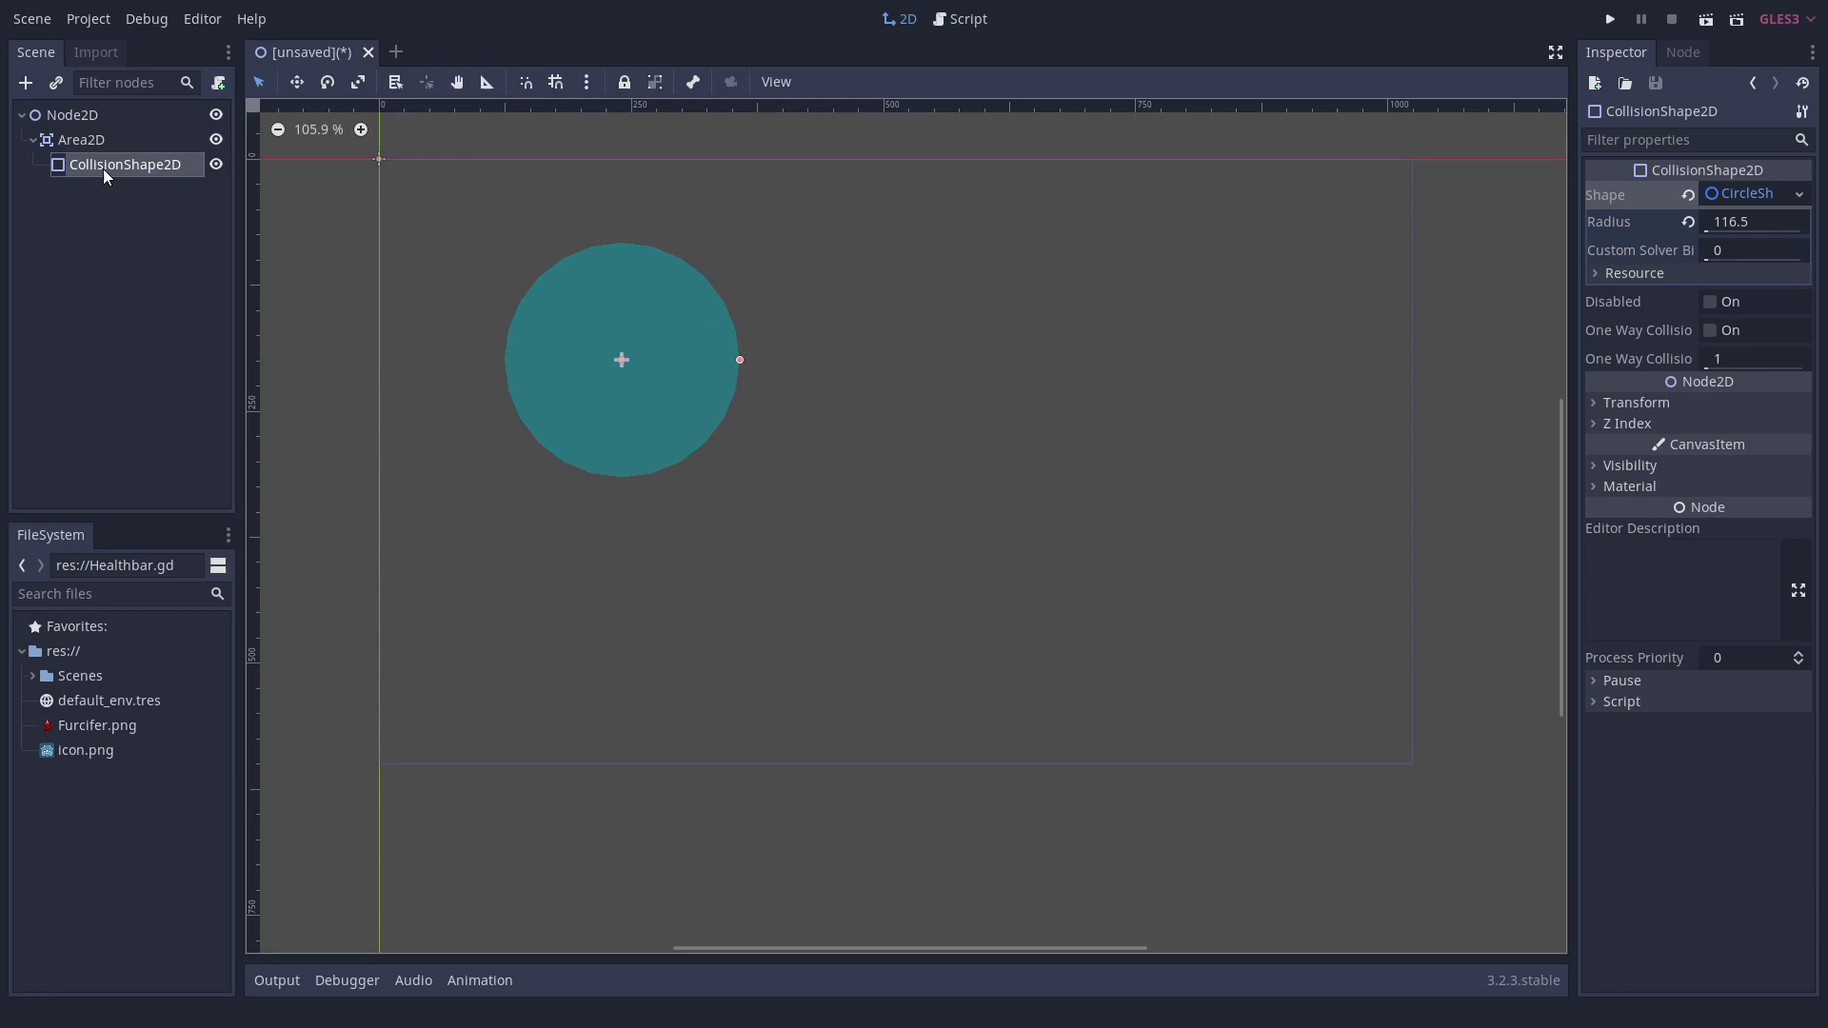
Add a second CollisionShape2D under Area2D with a RectangleShape2D stretched into a wide bar.
right_click(76, 140)
left_click(141, 166)
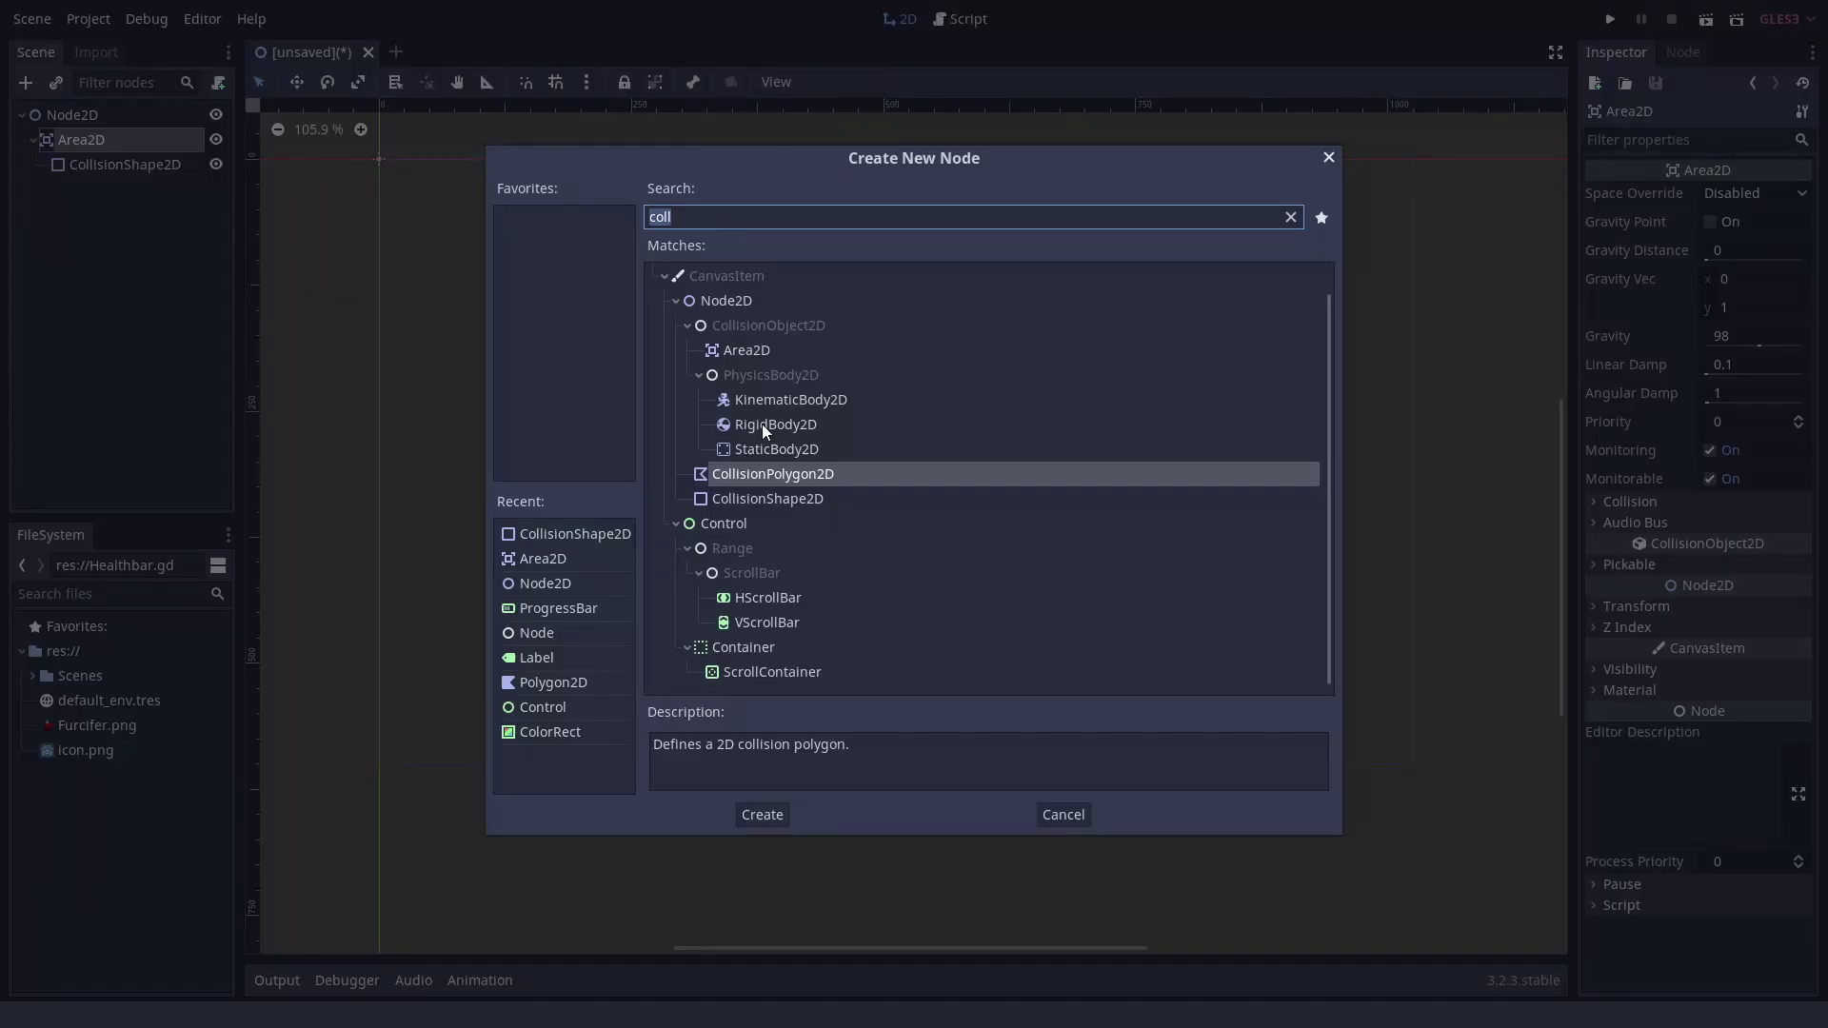
double_click(771, 499)
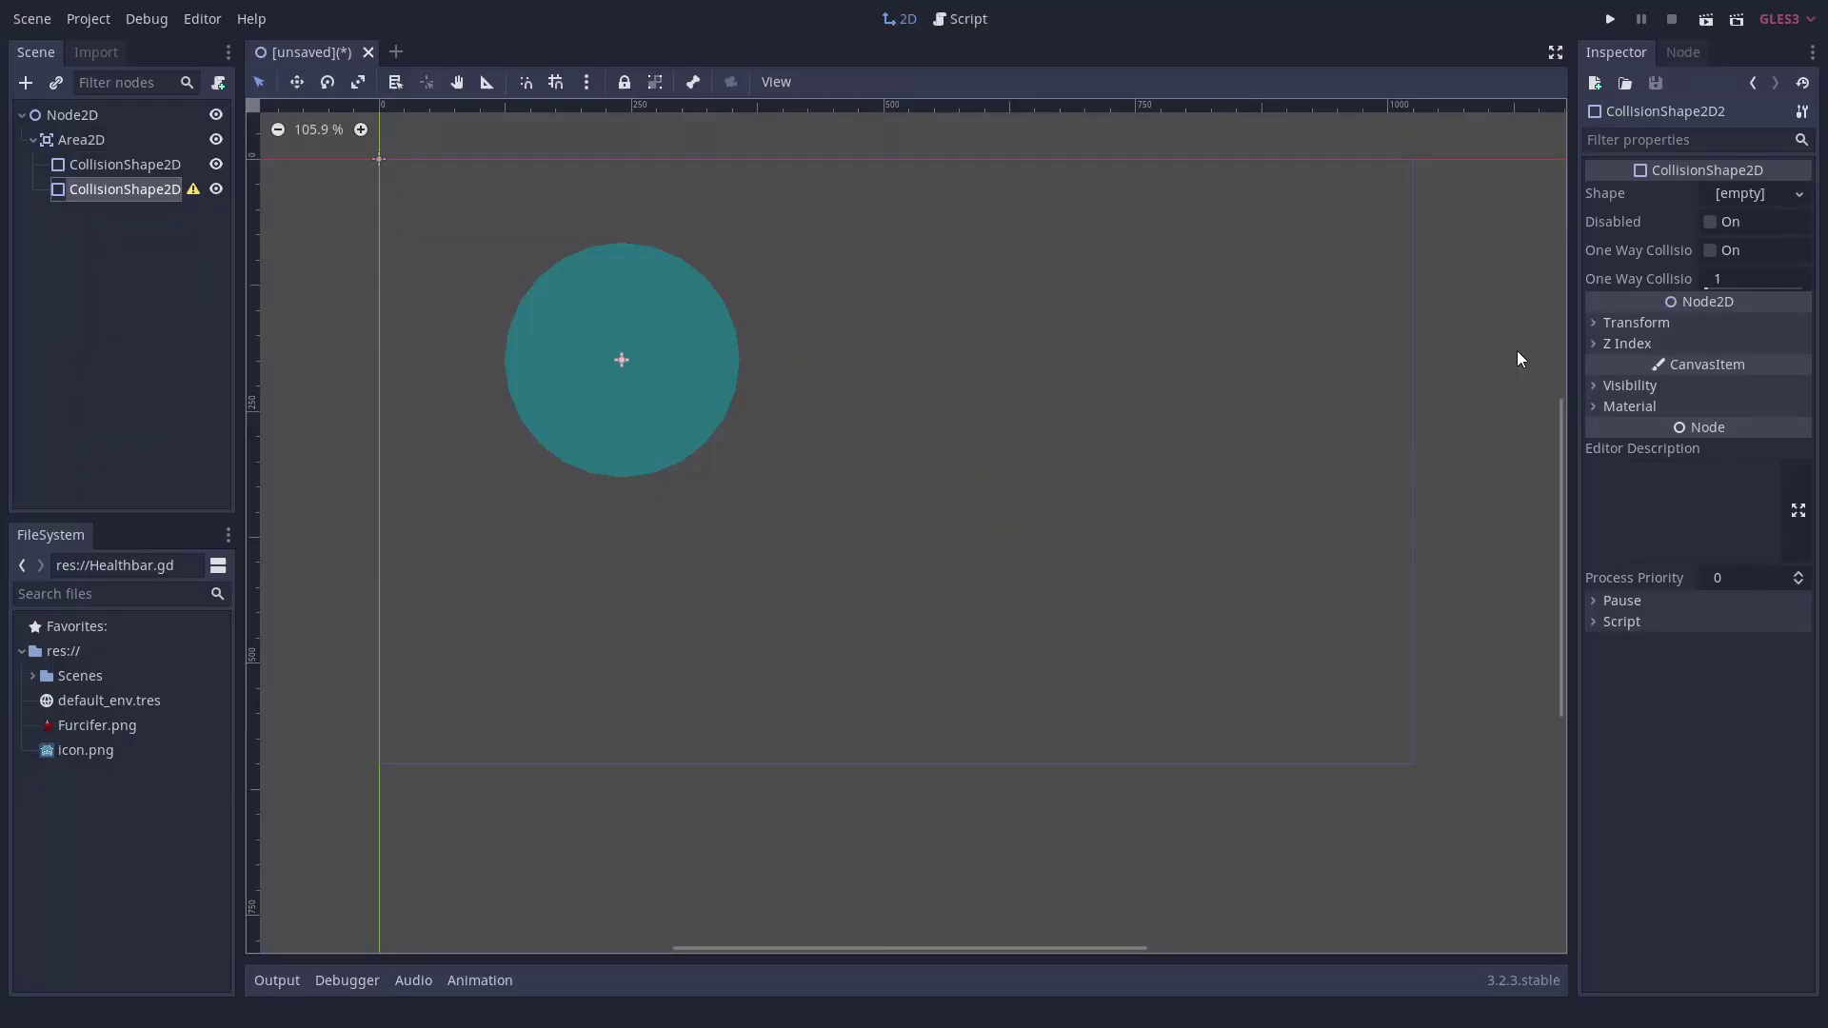
left_click(1795, 195)
left_click(1680, 353)
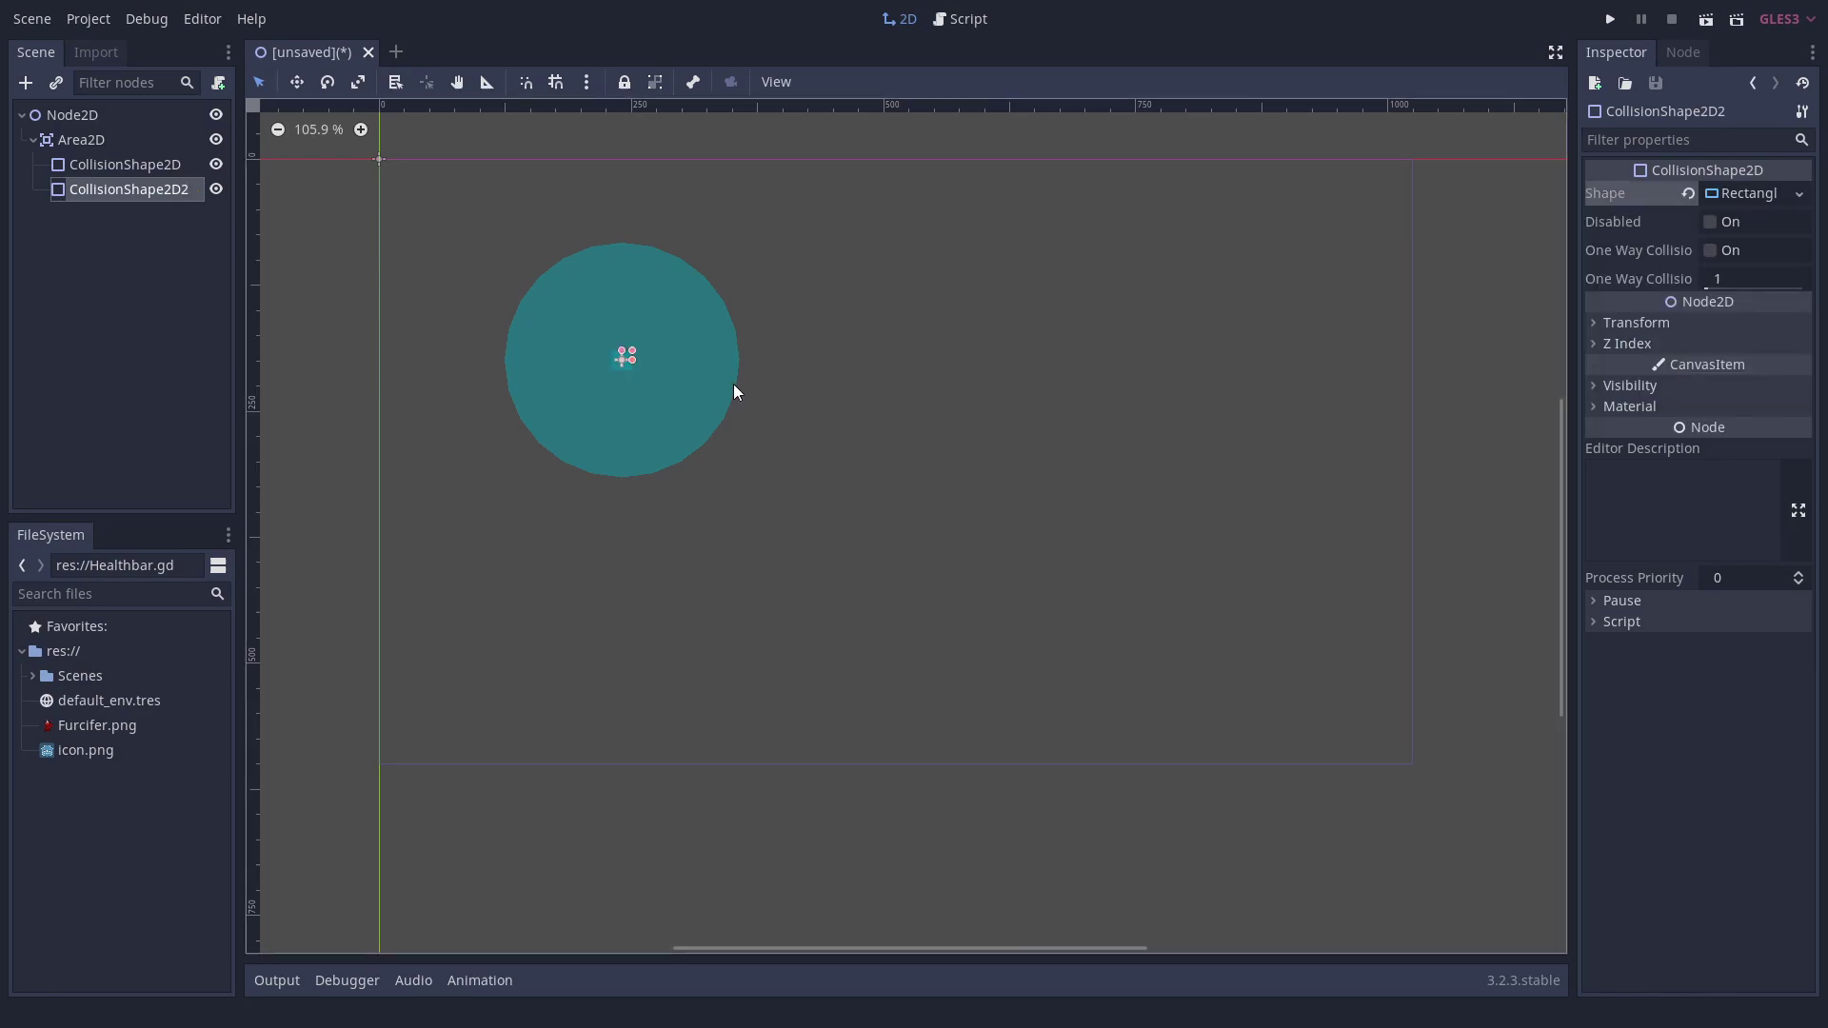
left_click_drag(632, 359, 854, 371)
Duplicate Area2D, move Area2D2 right, and resize its circle, which changes both circles.
right_click(77, 139)
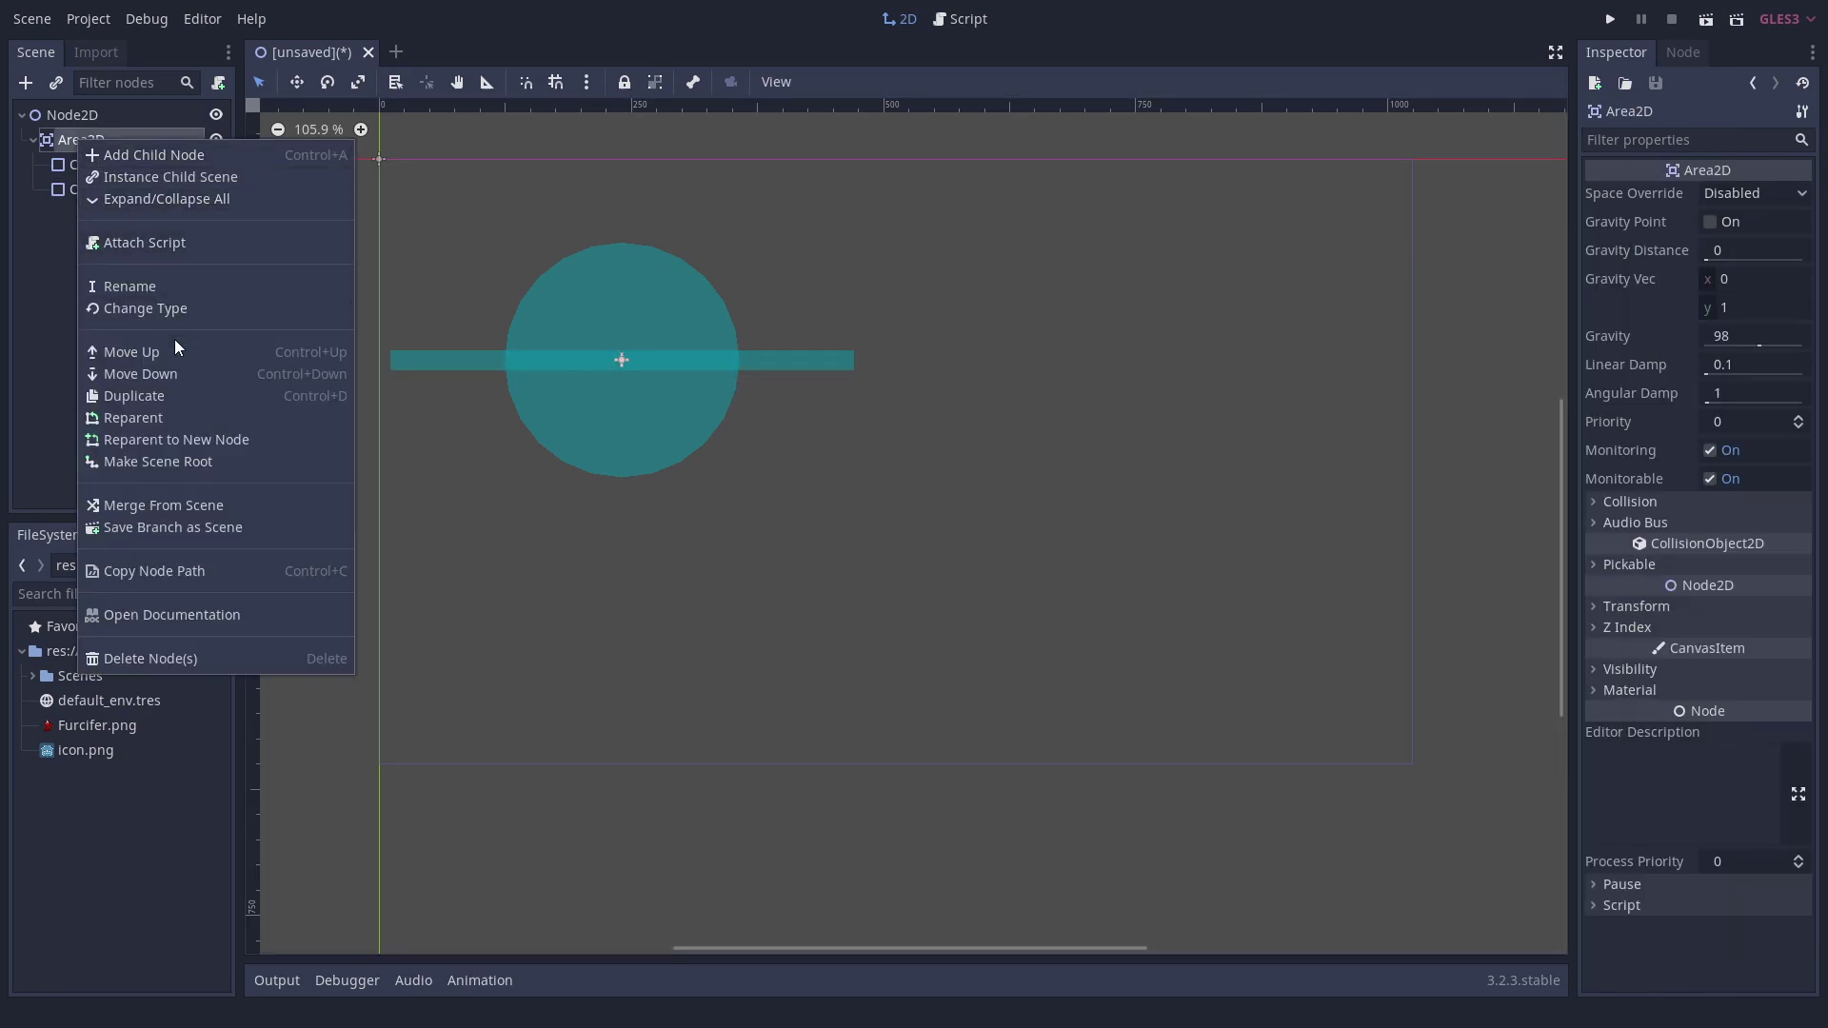
left_click(157, 396)
left_click_drag(652, 312, 1125, 440)
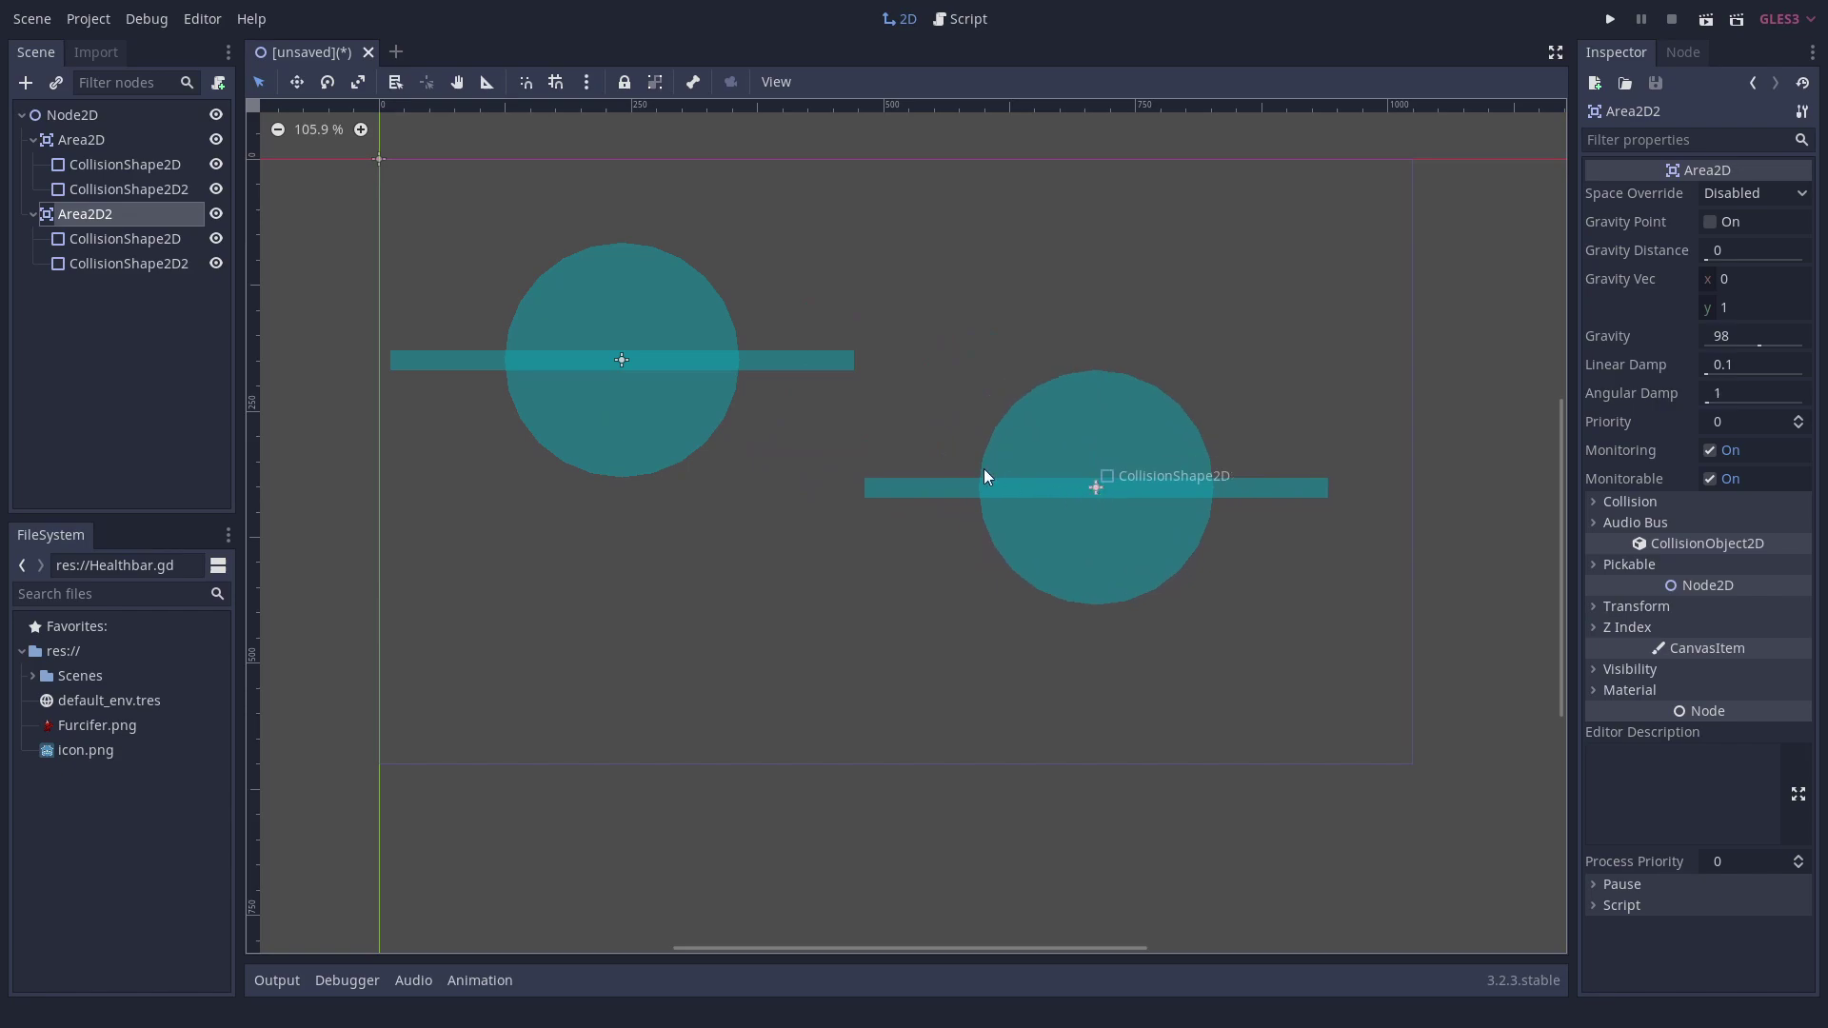
left_click(125, 239)
left_click_drag(1209, 491, 1216, 534)
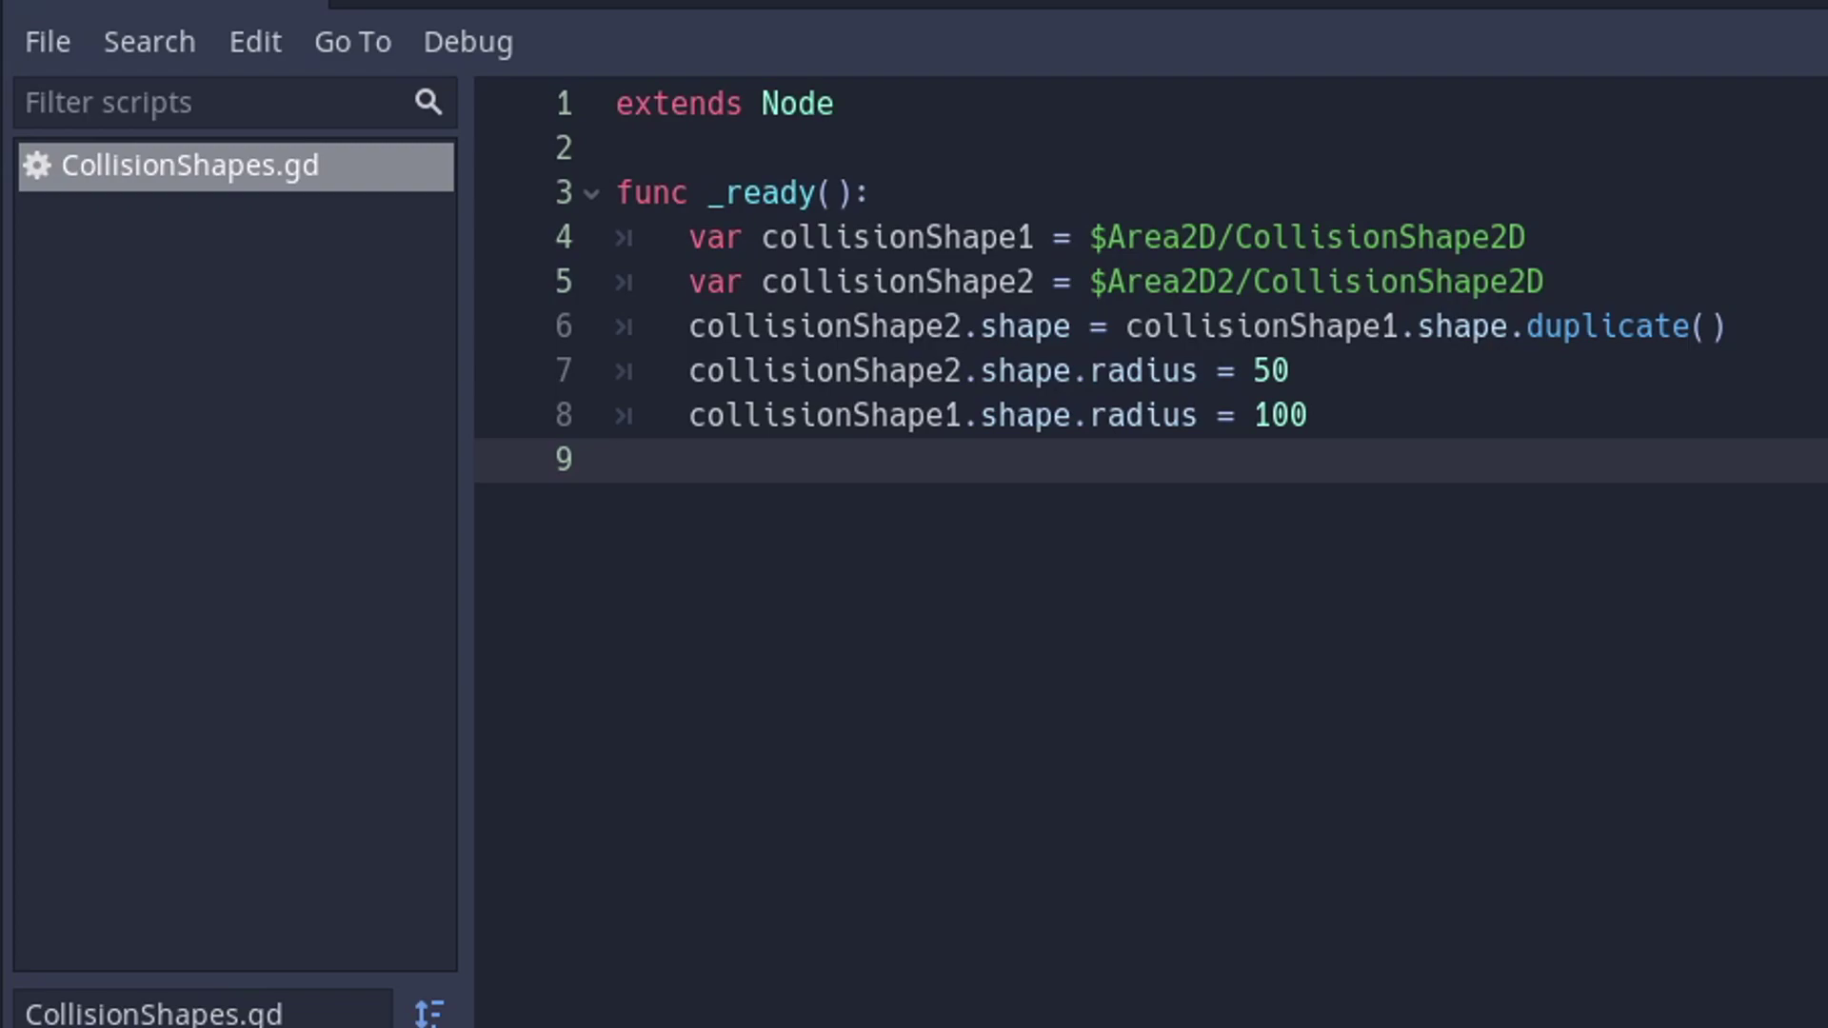
Run the game to check the circles now have radii 50 and 100.
key("F5")
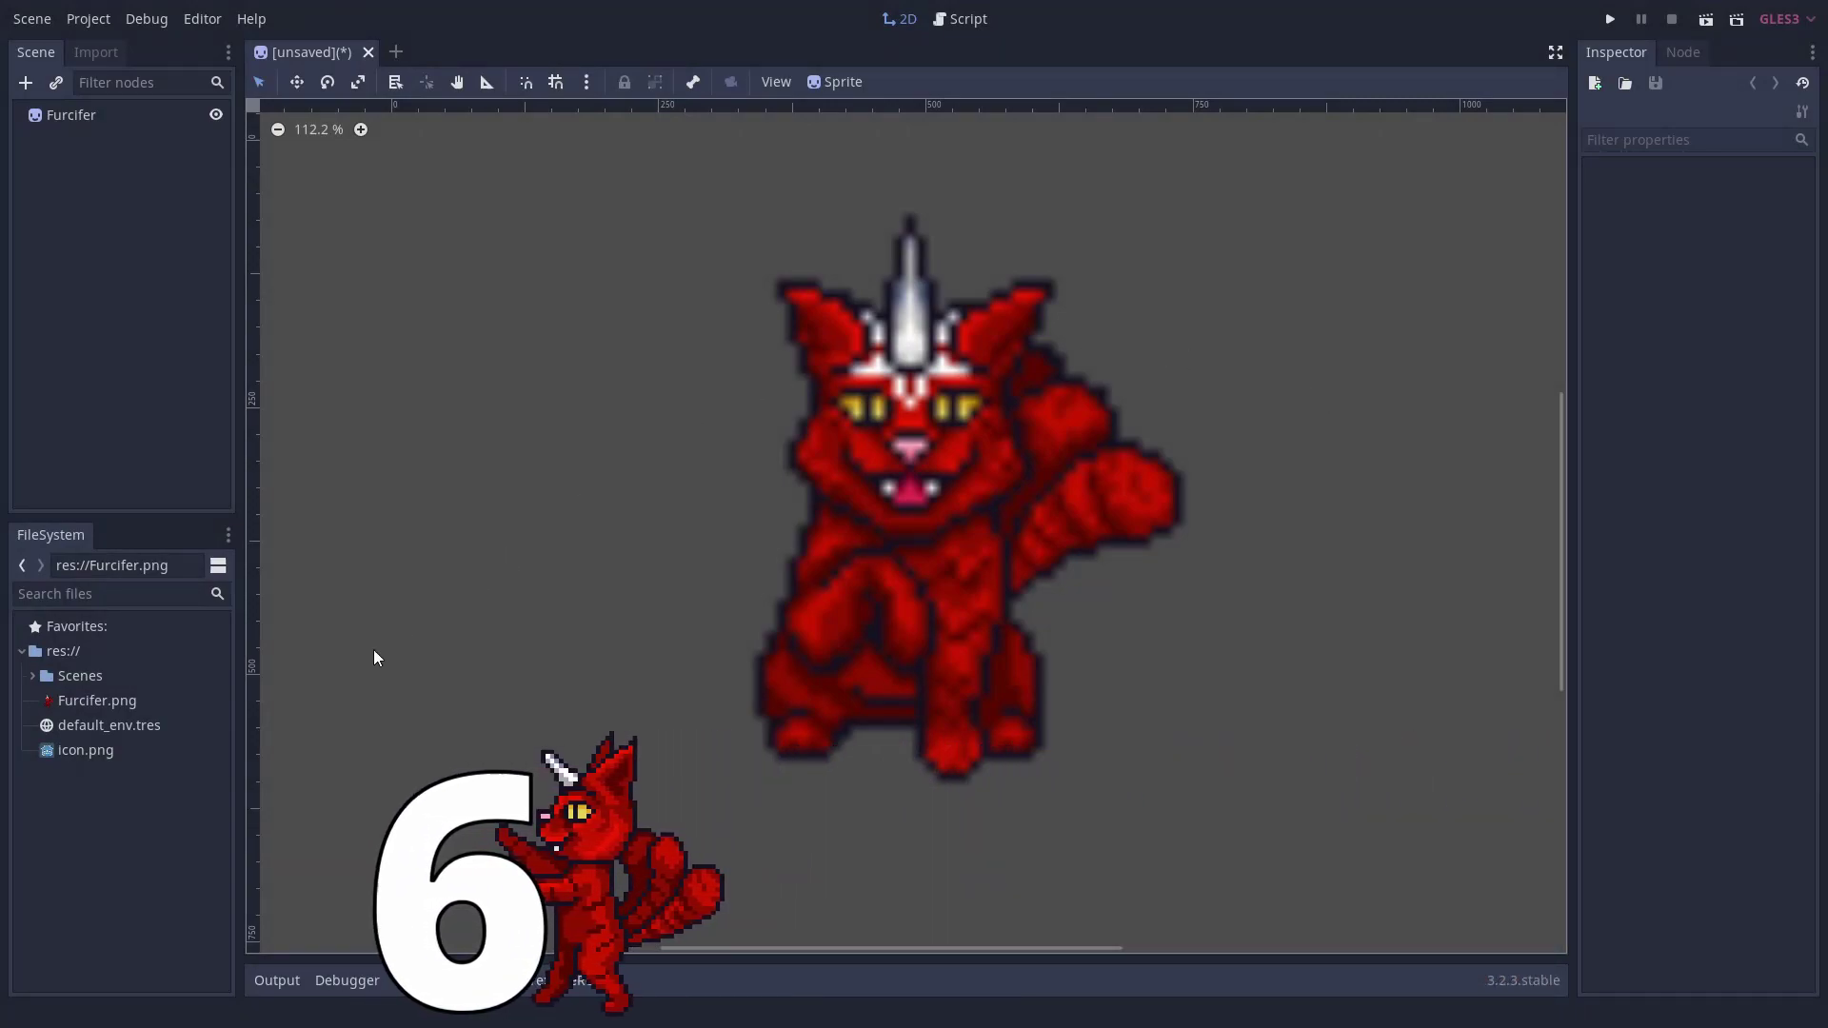
Turn off filtering in Furcifer.png's import settings and reimport it.
left_click(122, 702)
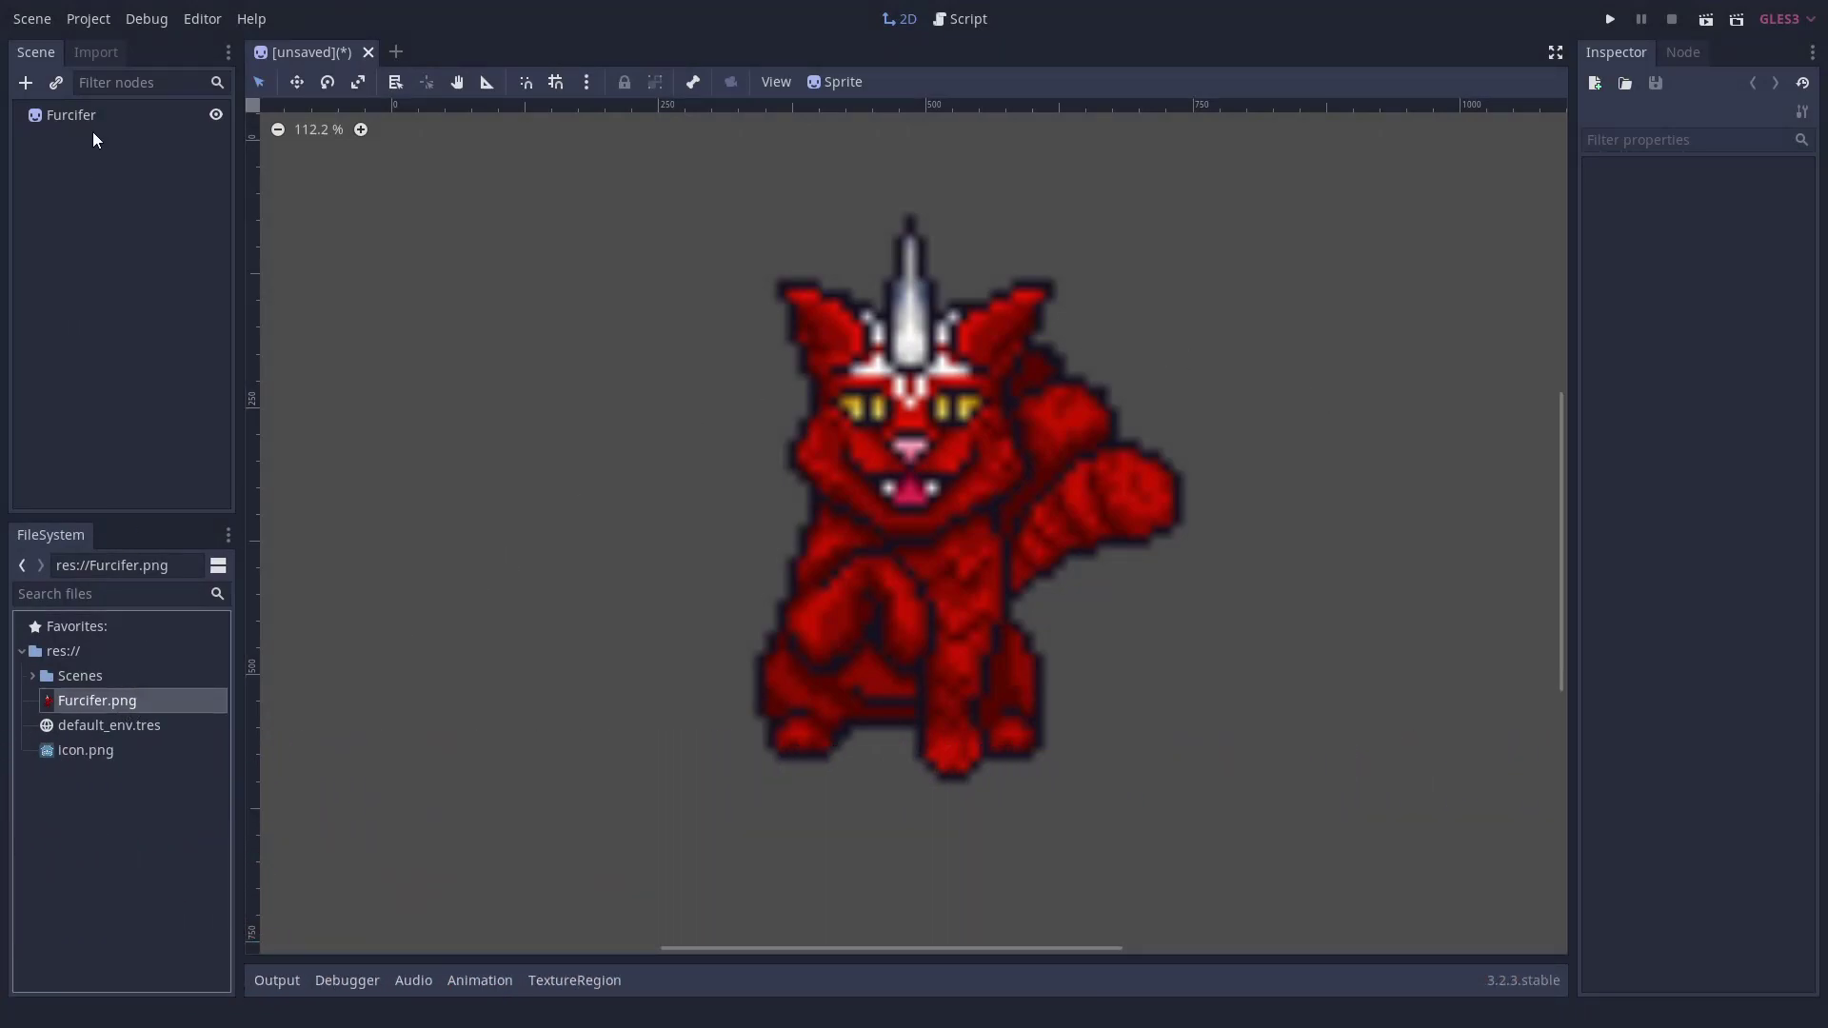
left_click(114, 50)
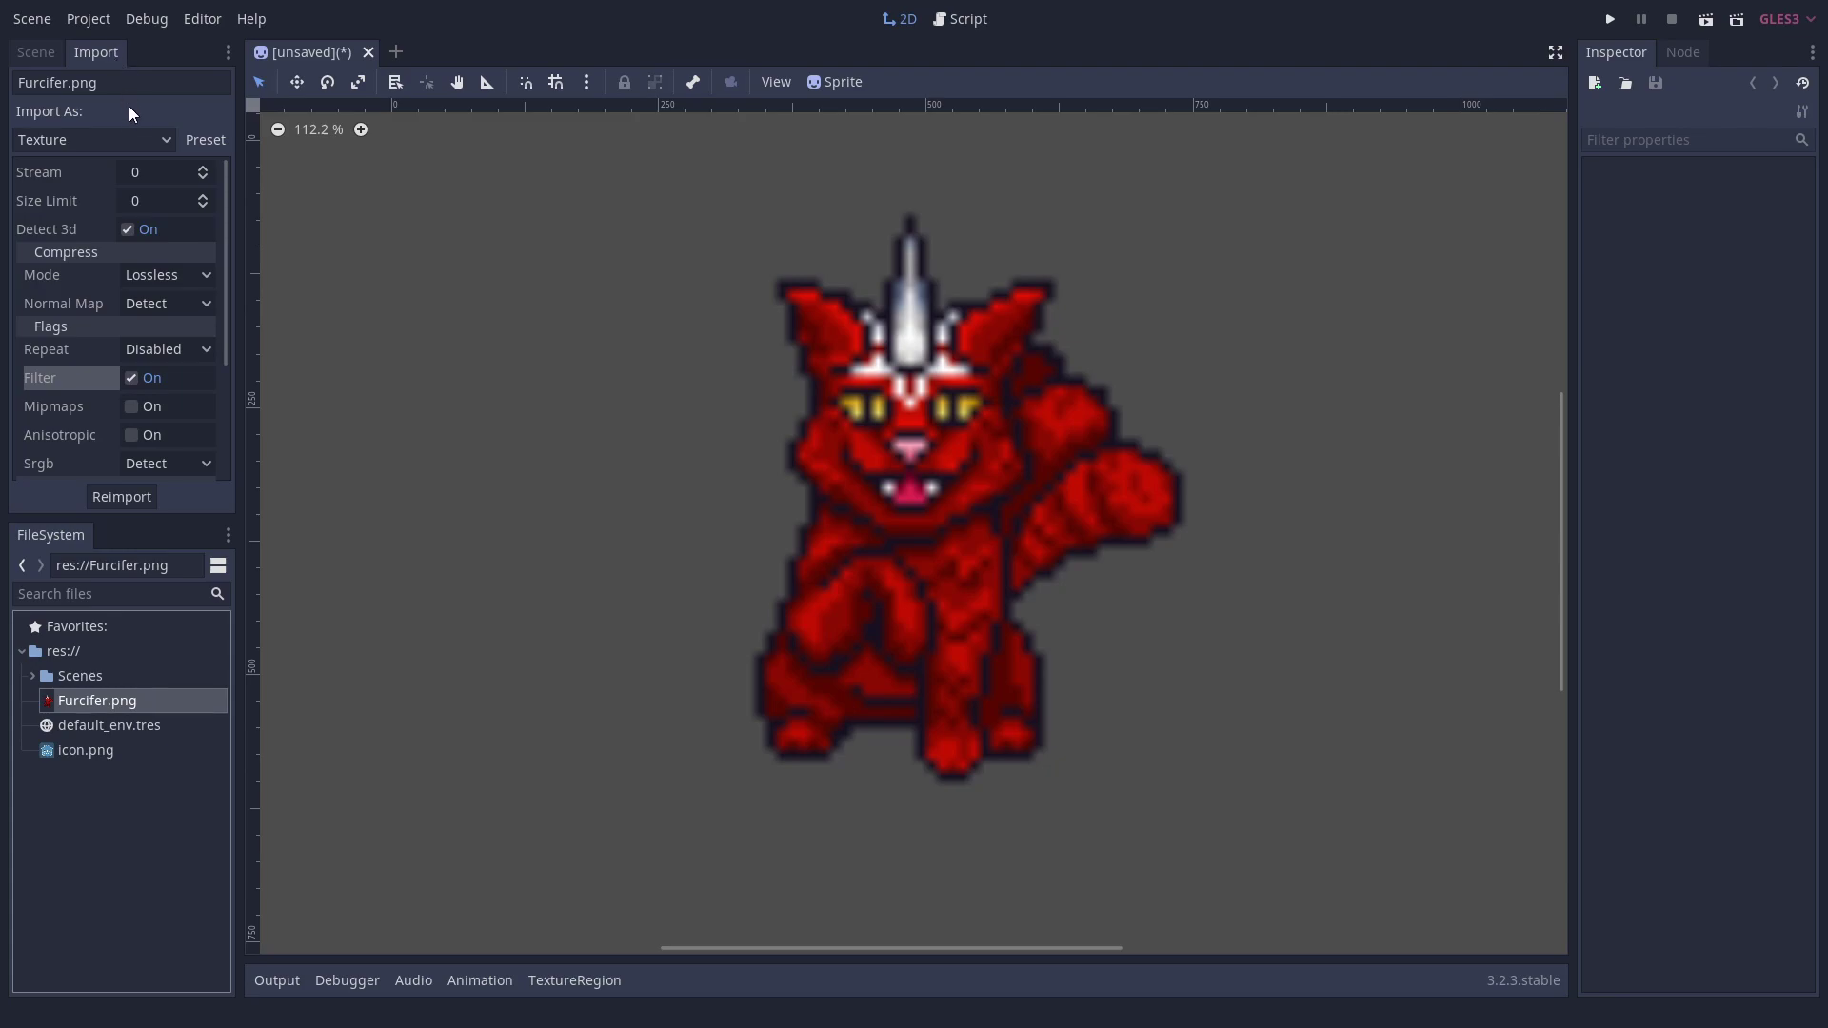
left_click(141, 378)
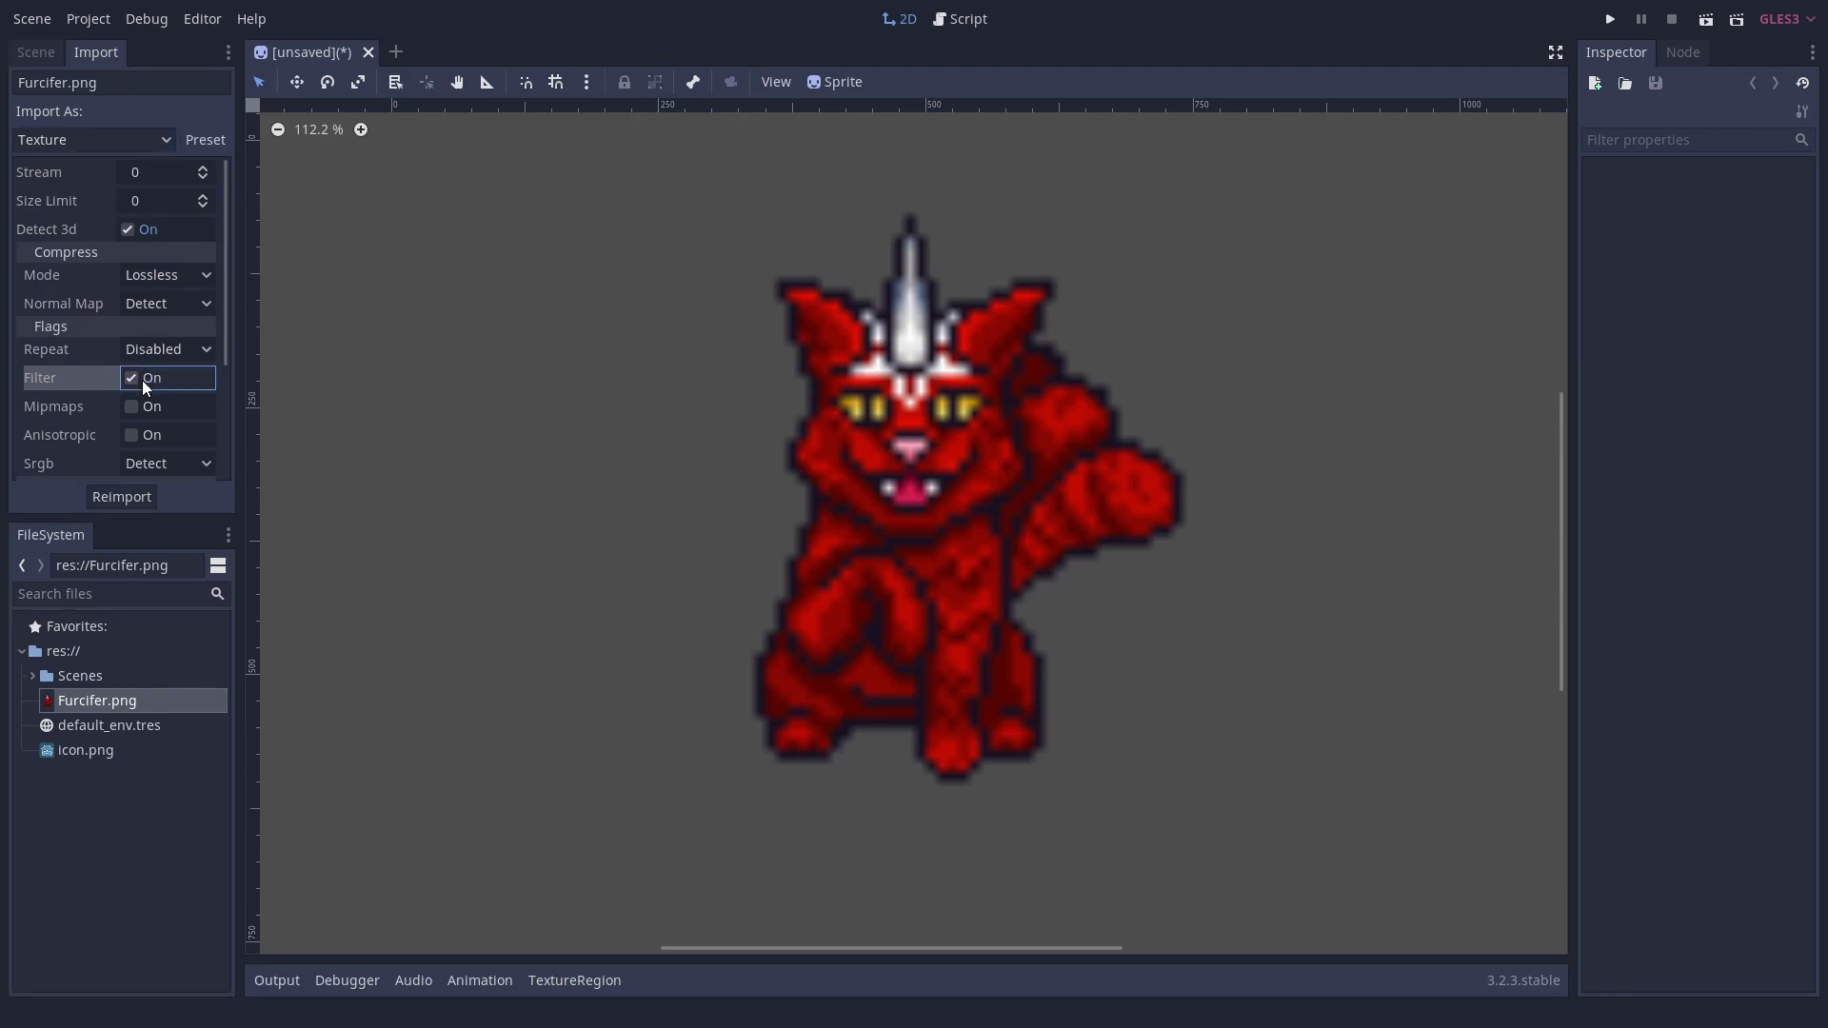
left_click(156, 493)
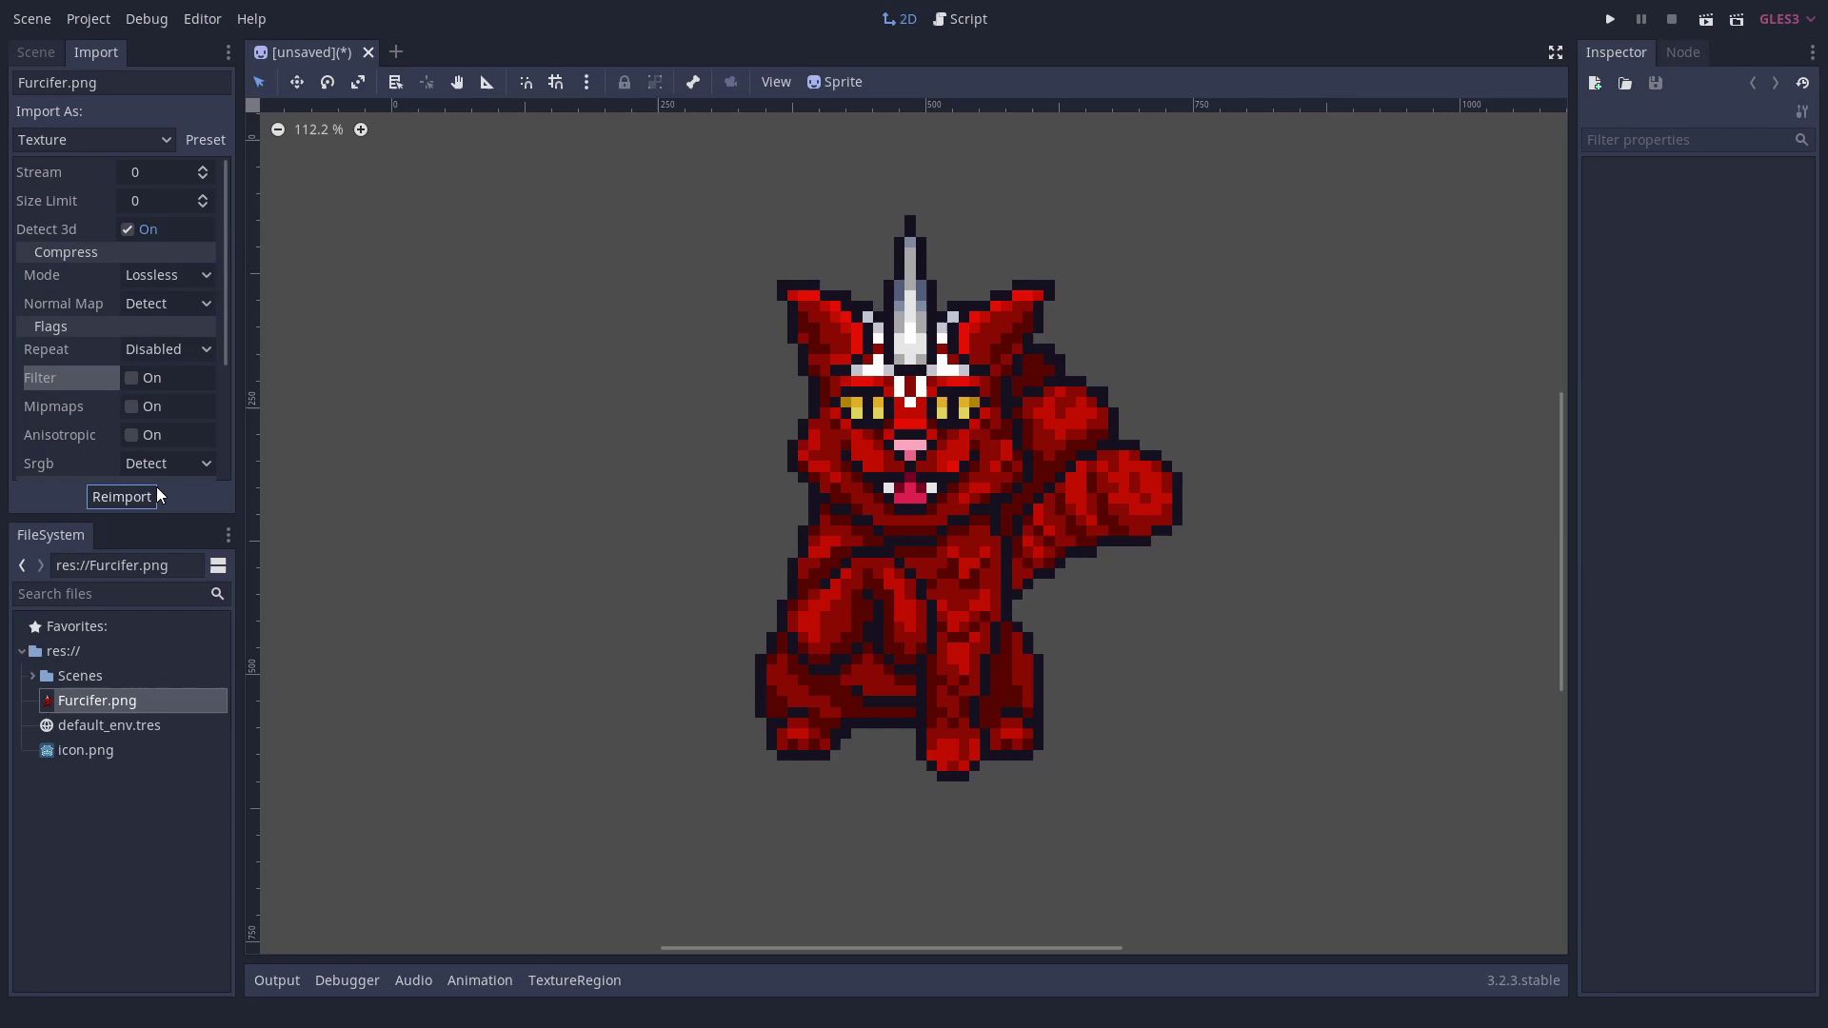
Enable mipmaps, try Invert Color, then uncheck it and reimport with the original red colours.
left_click(192, 406)
scroll(151, 417, "down", 3)
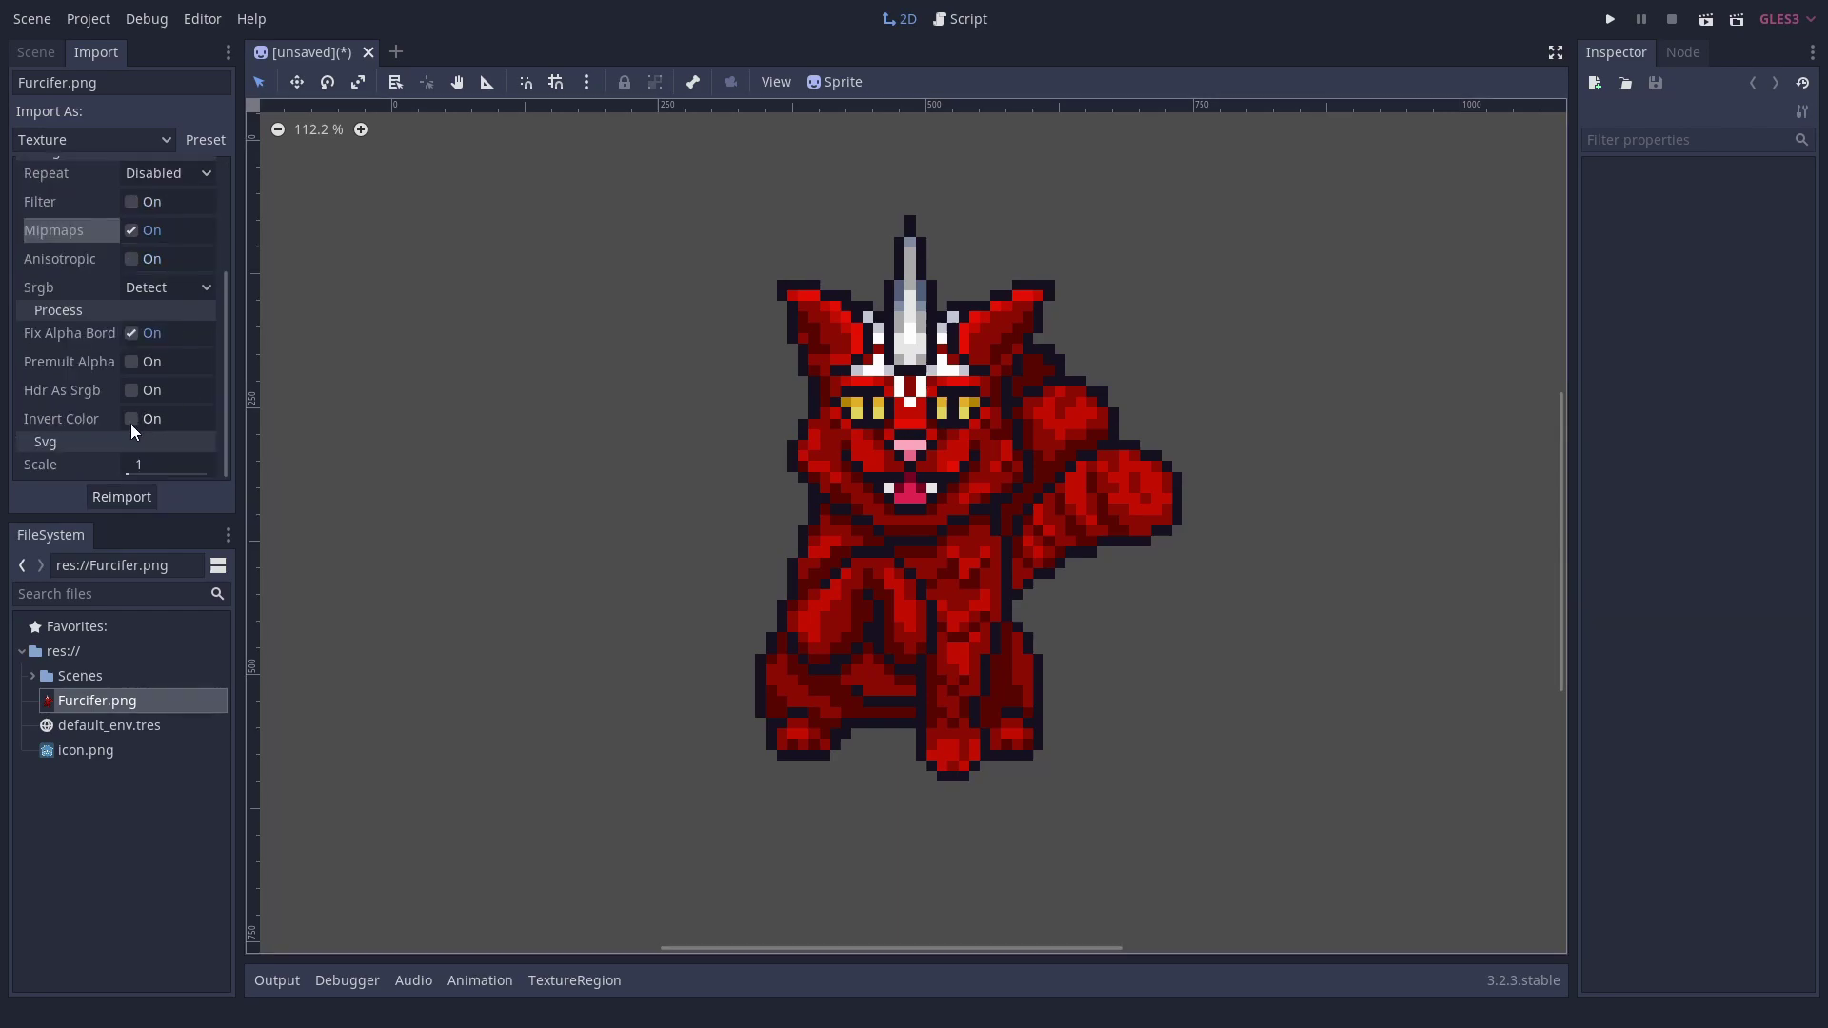
left_click(130, 421)
left_click(153, 496)
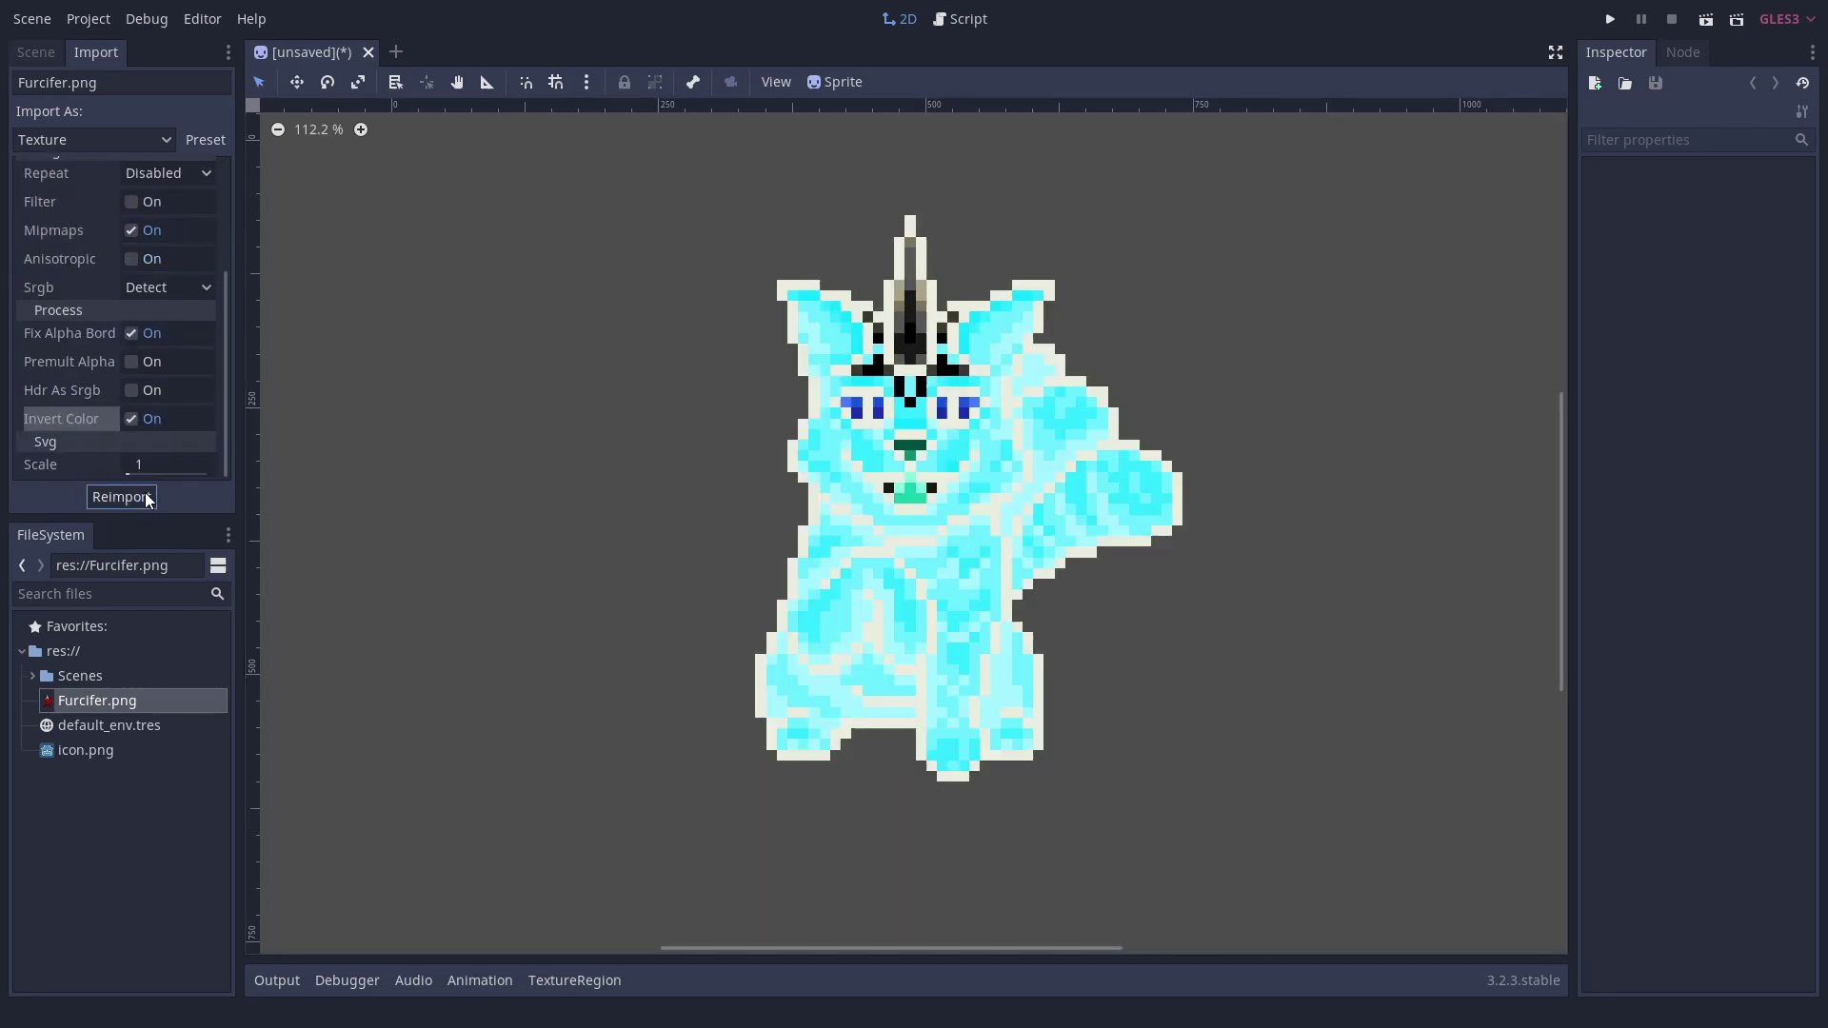
left_click(135, 417)
left_click(126, 499)
scroll(152, 421, "up", 3)
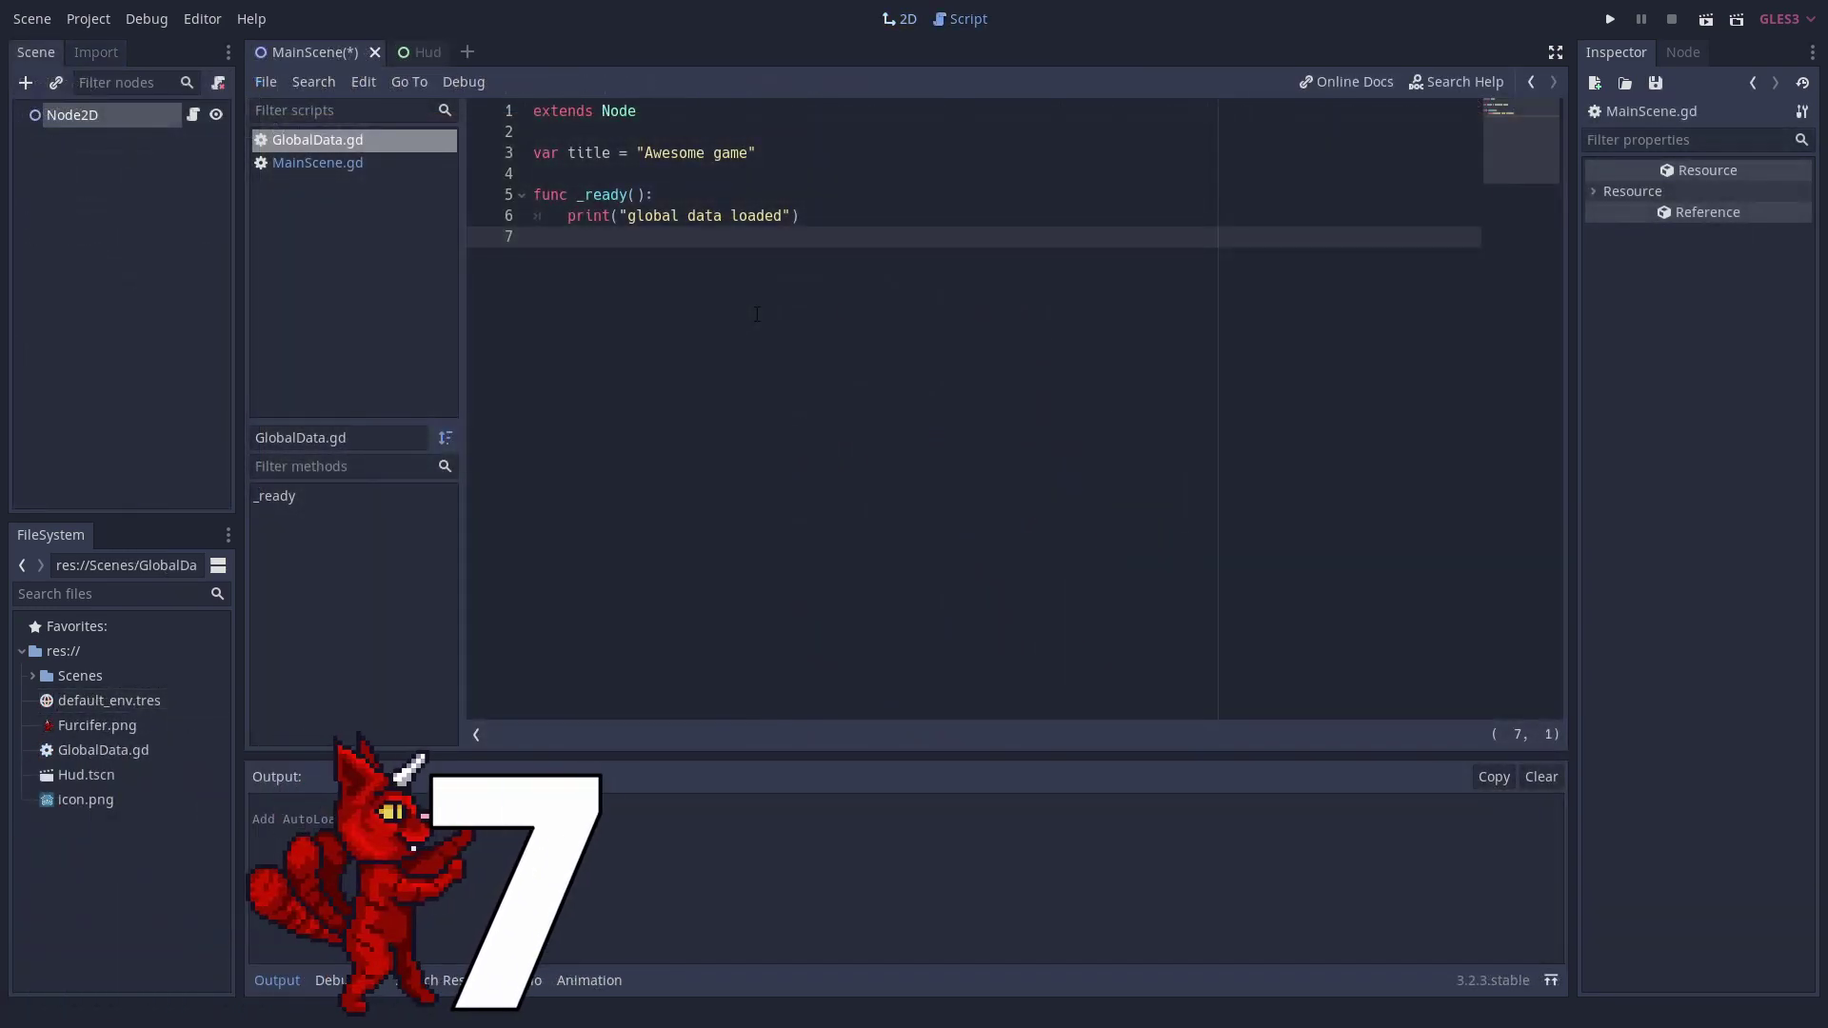
Add GlobalData.gd as the GlobalData autoload, then run to print its title.
left_click(317, 163)
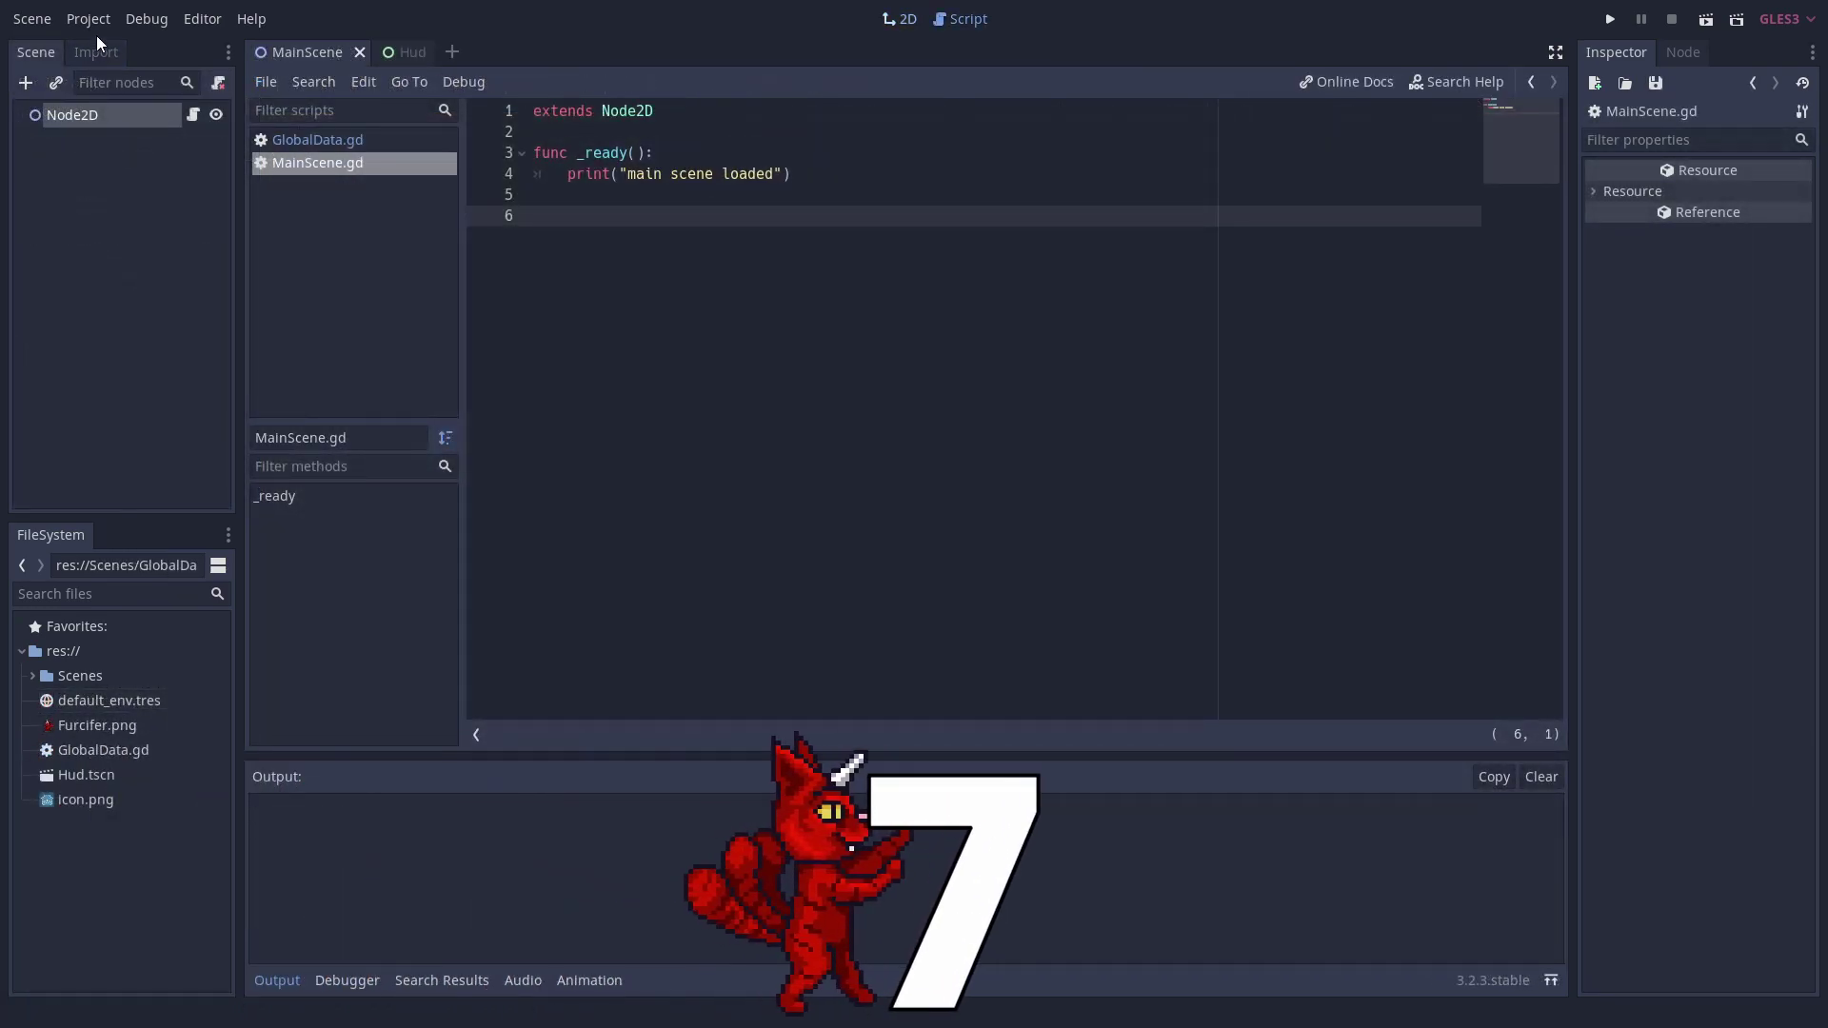
left_click(87, 26)
left_click(95, 42)
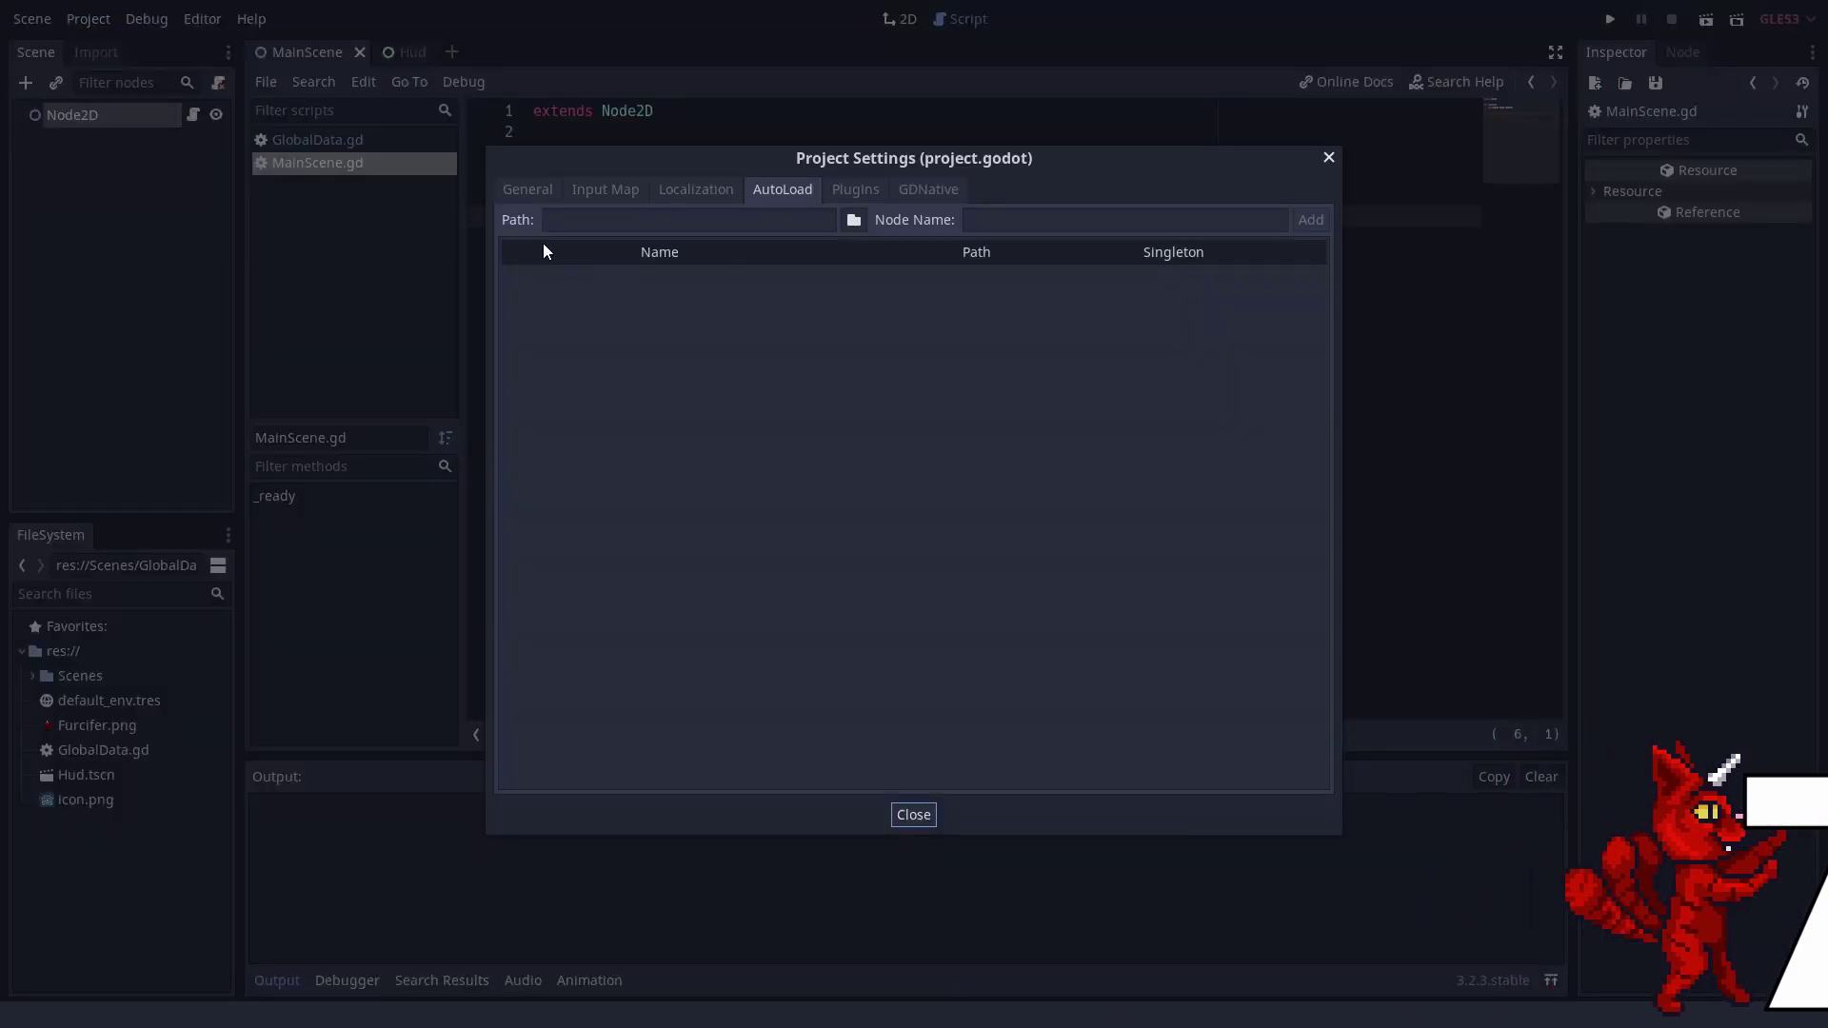
left_click(853, 228)
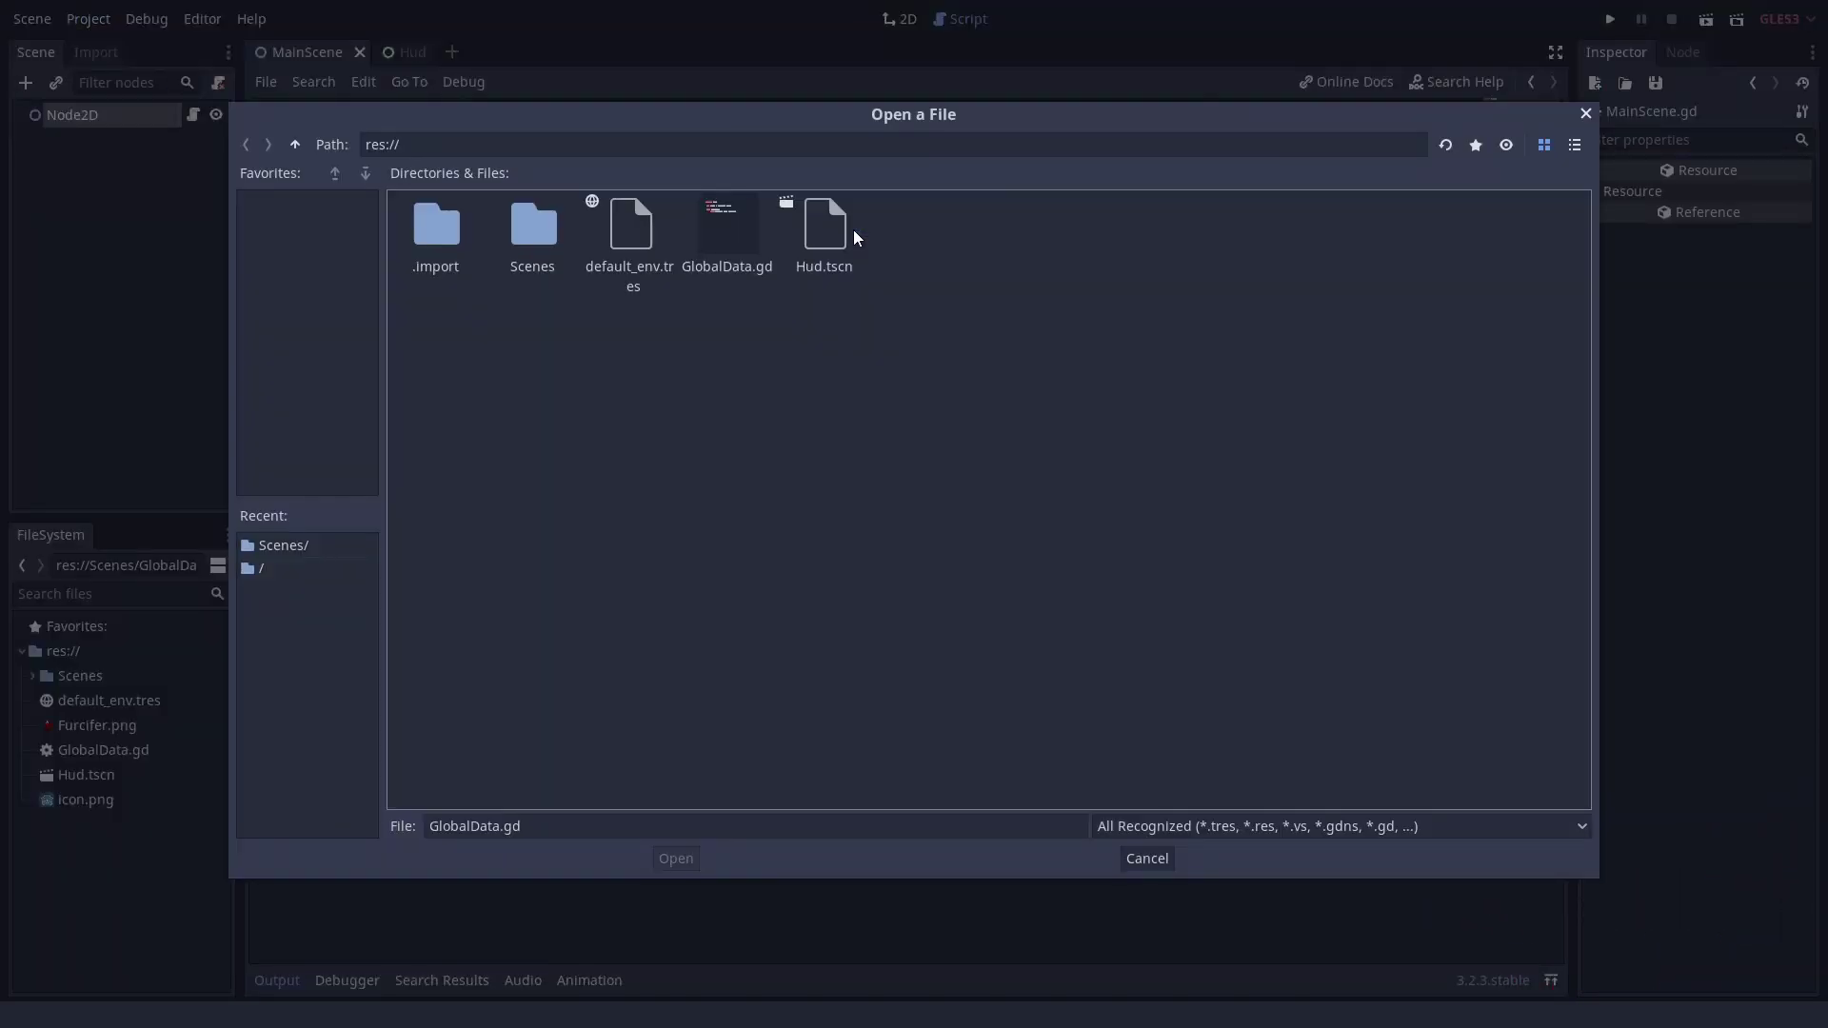
double_click(705, 249)
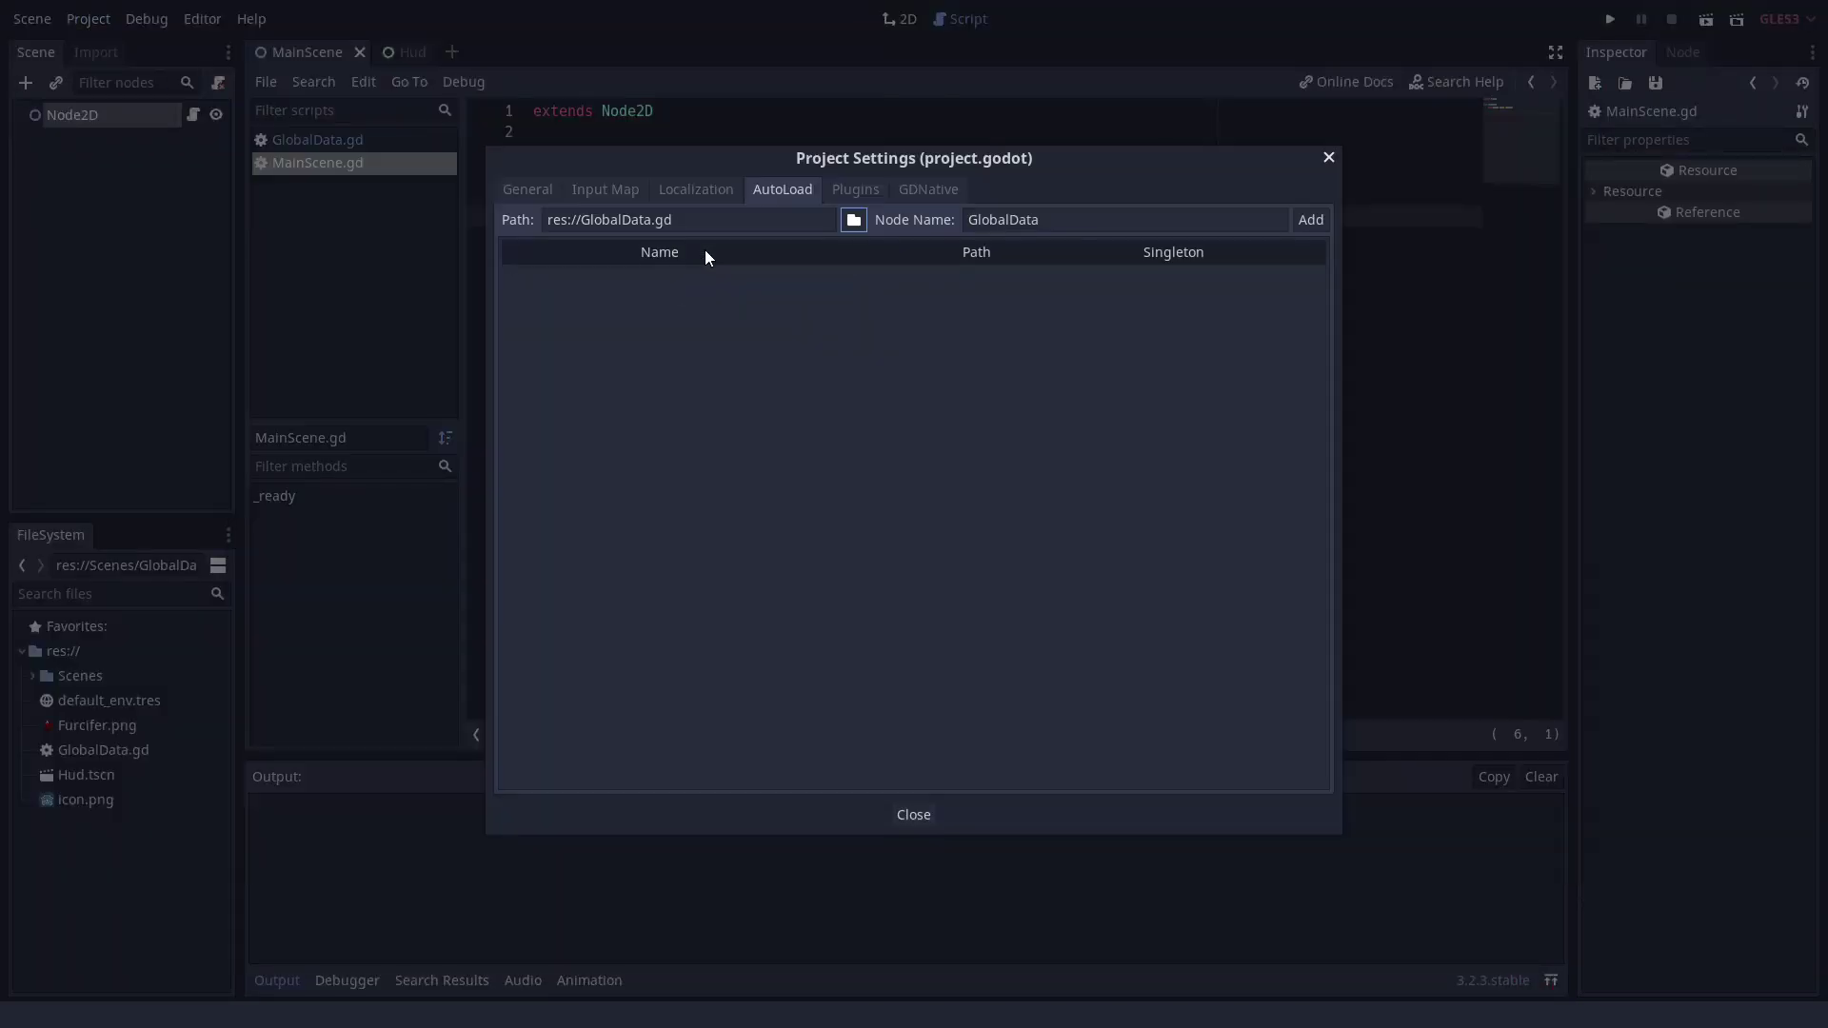
left_click(1312, 219)
left_click(913, 814)
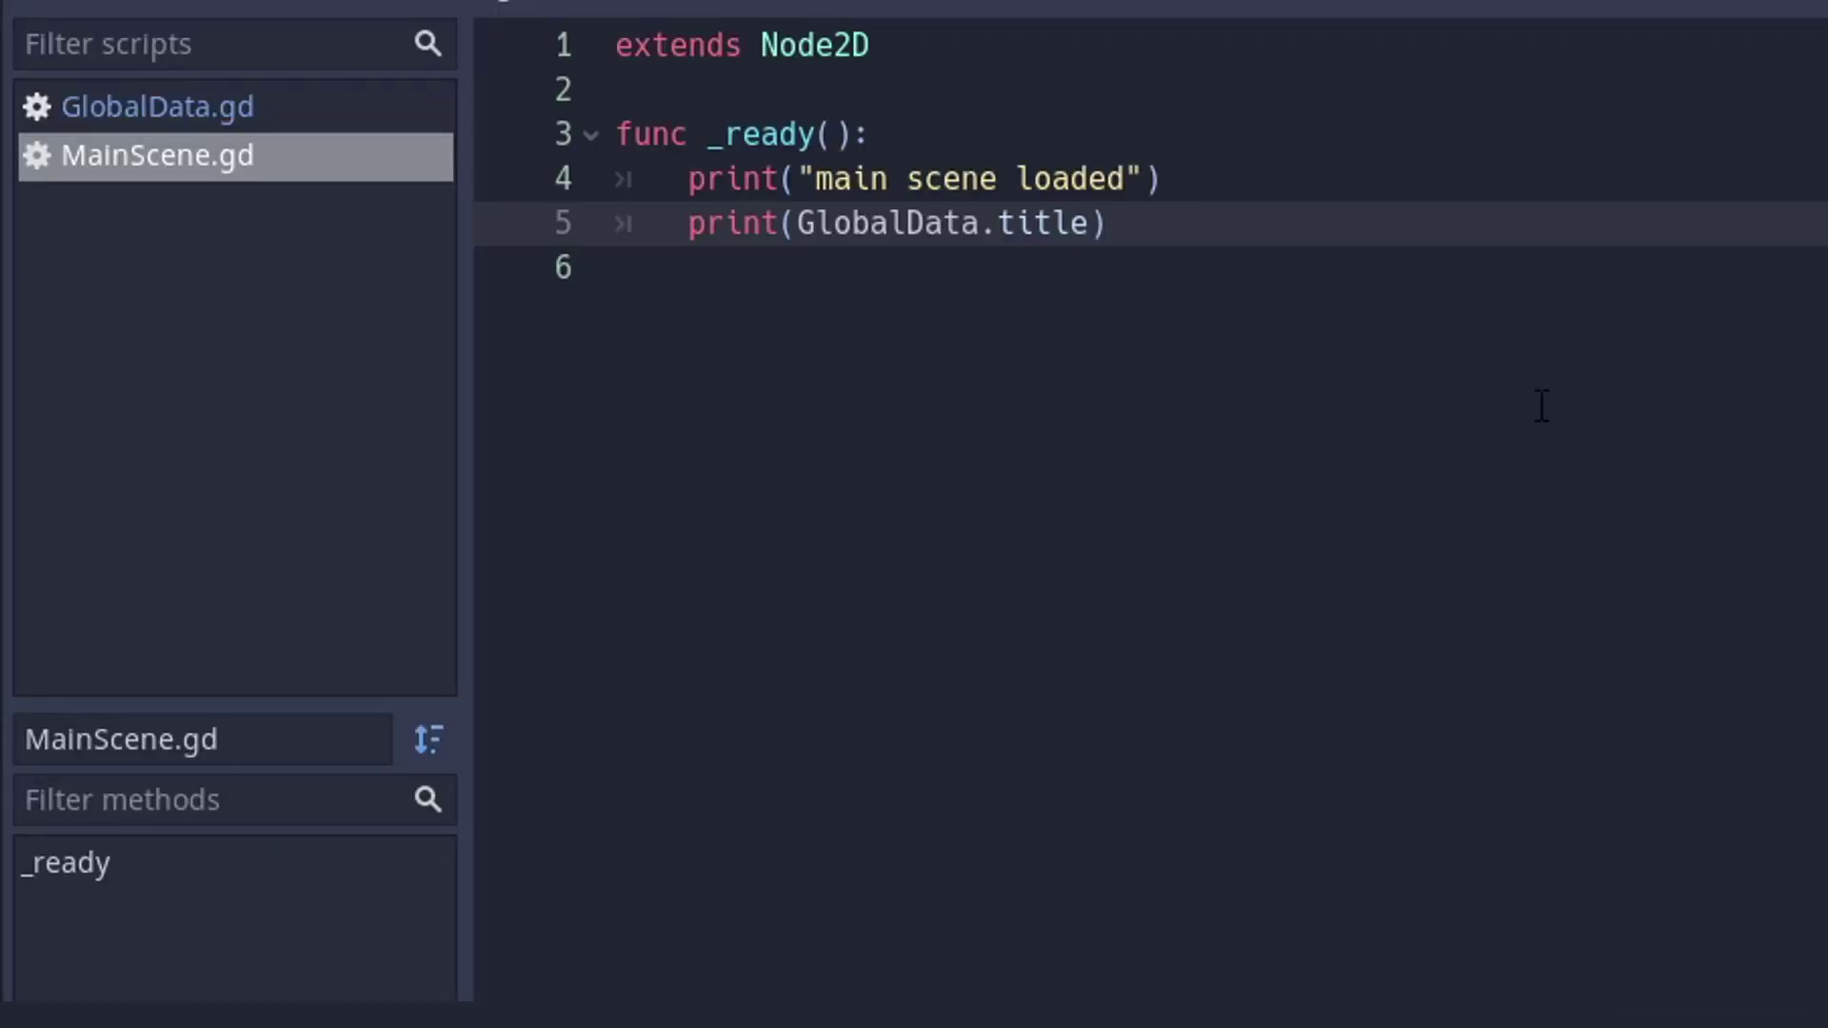
key("F5")
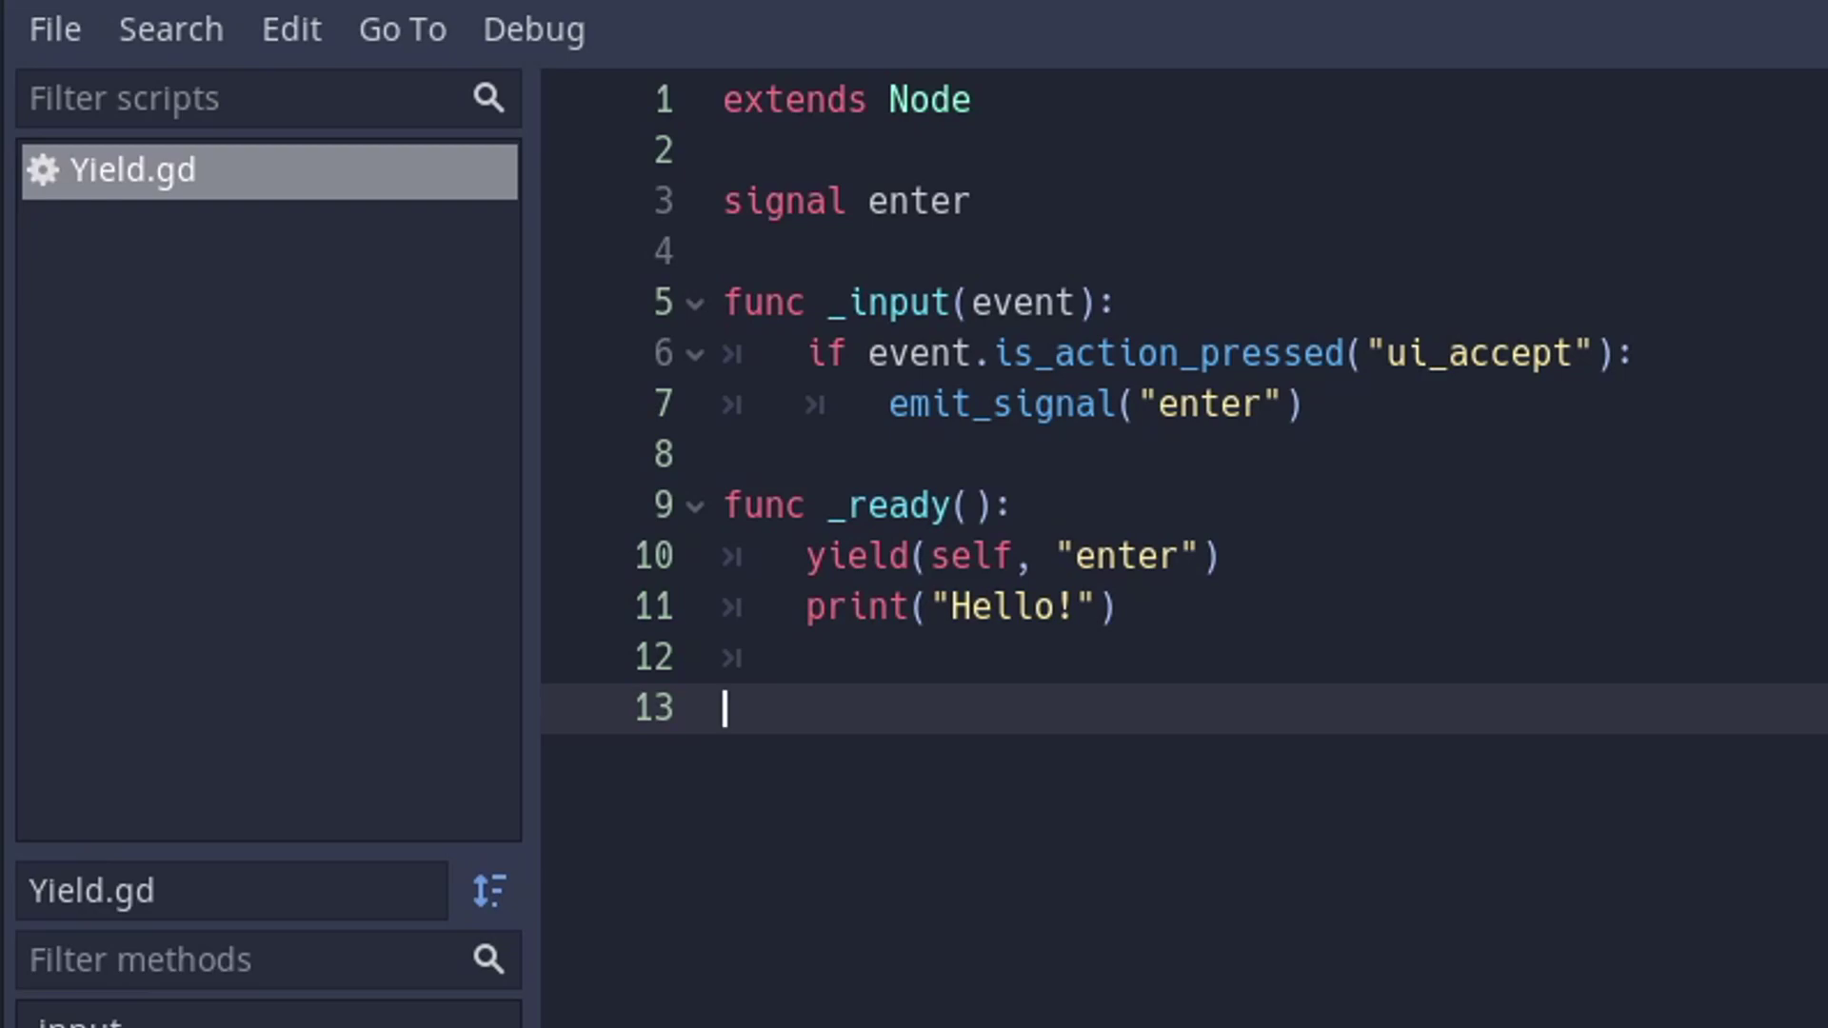
Run each Yield.gd version: the original, the timer-based, and the enter-signal one.
left_click(1712, 23)
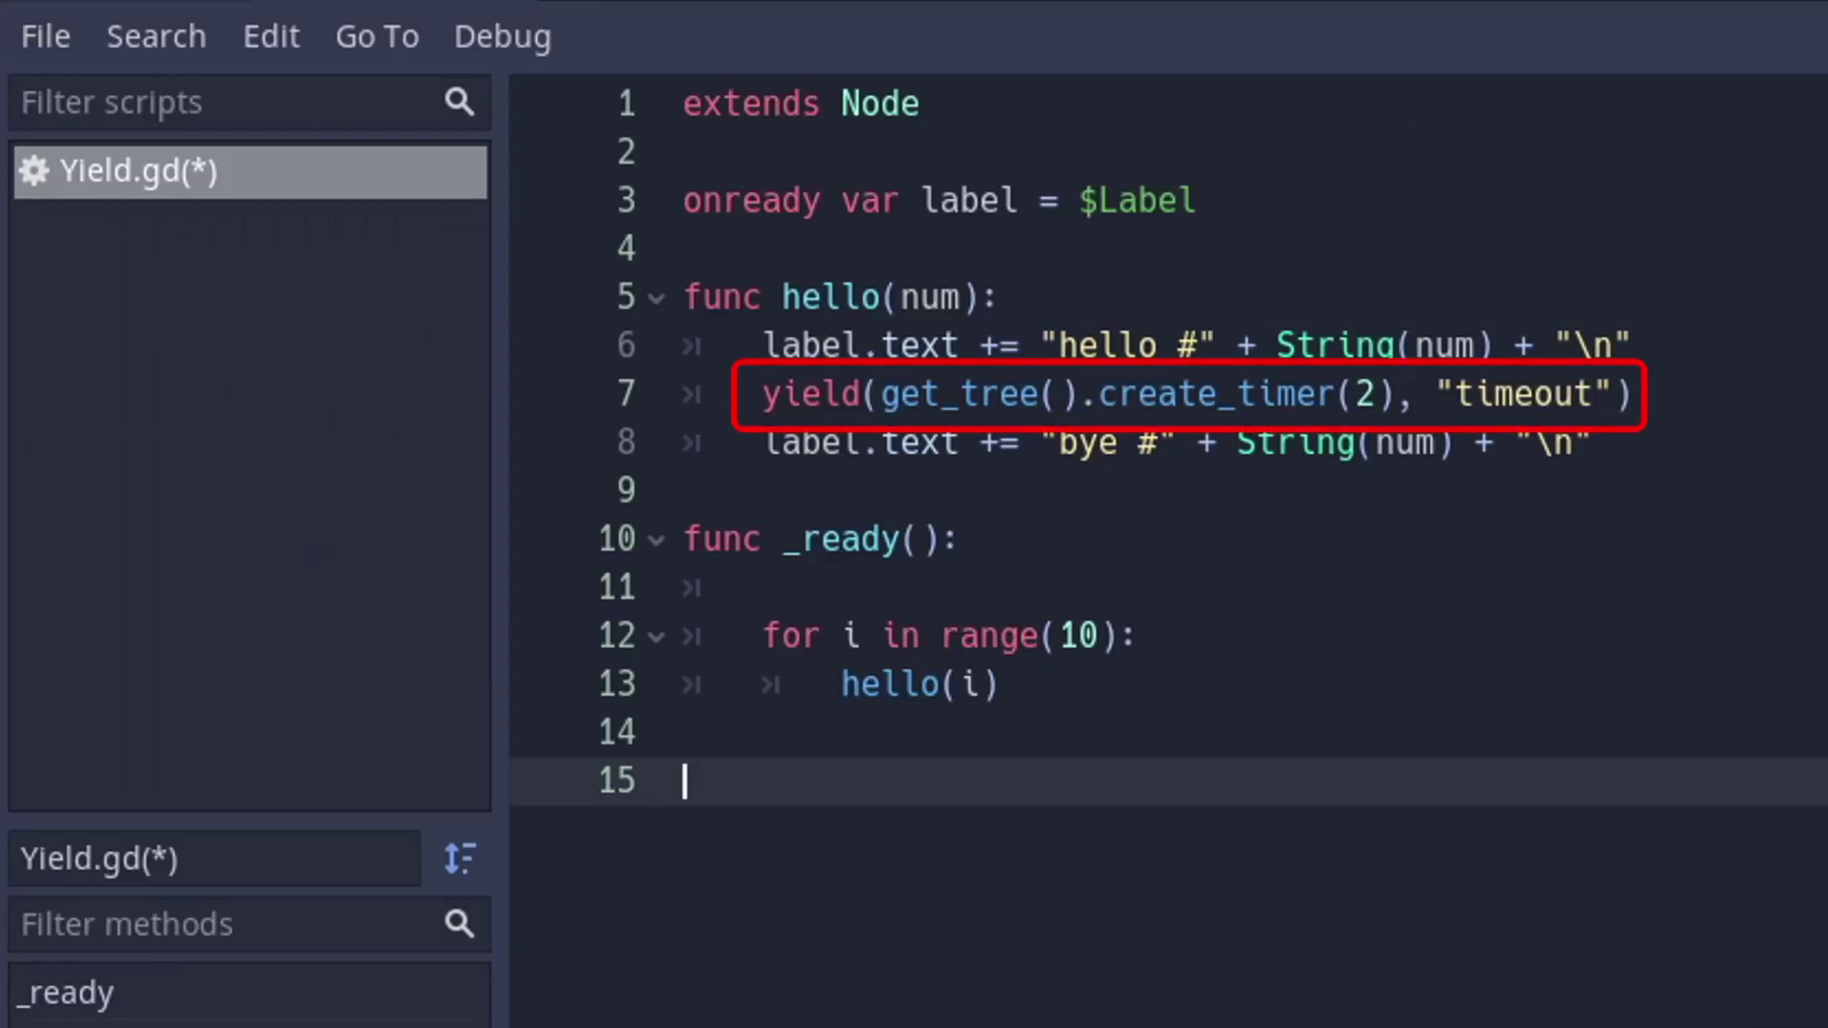
key("F6")
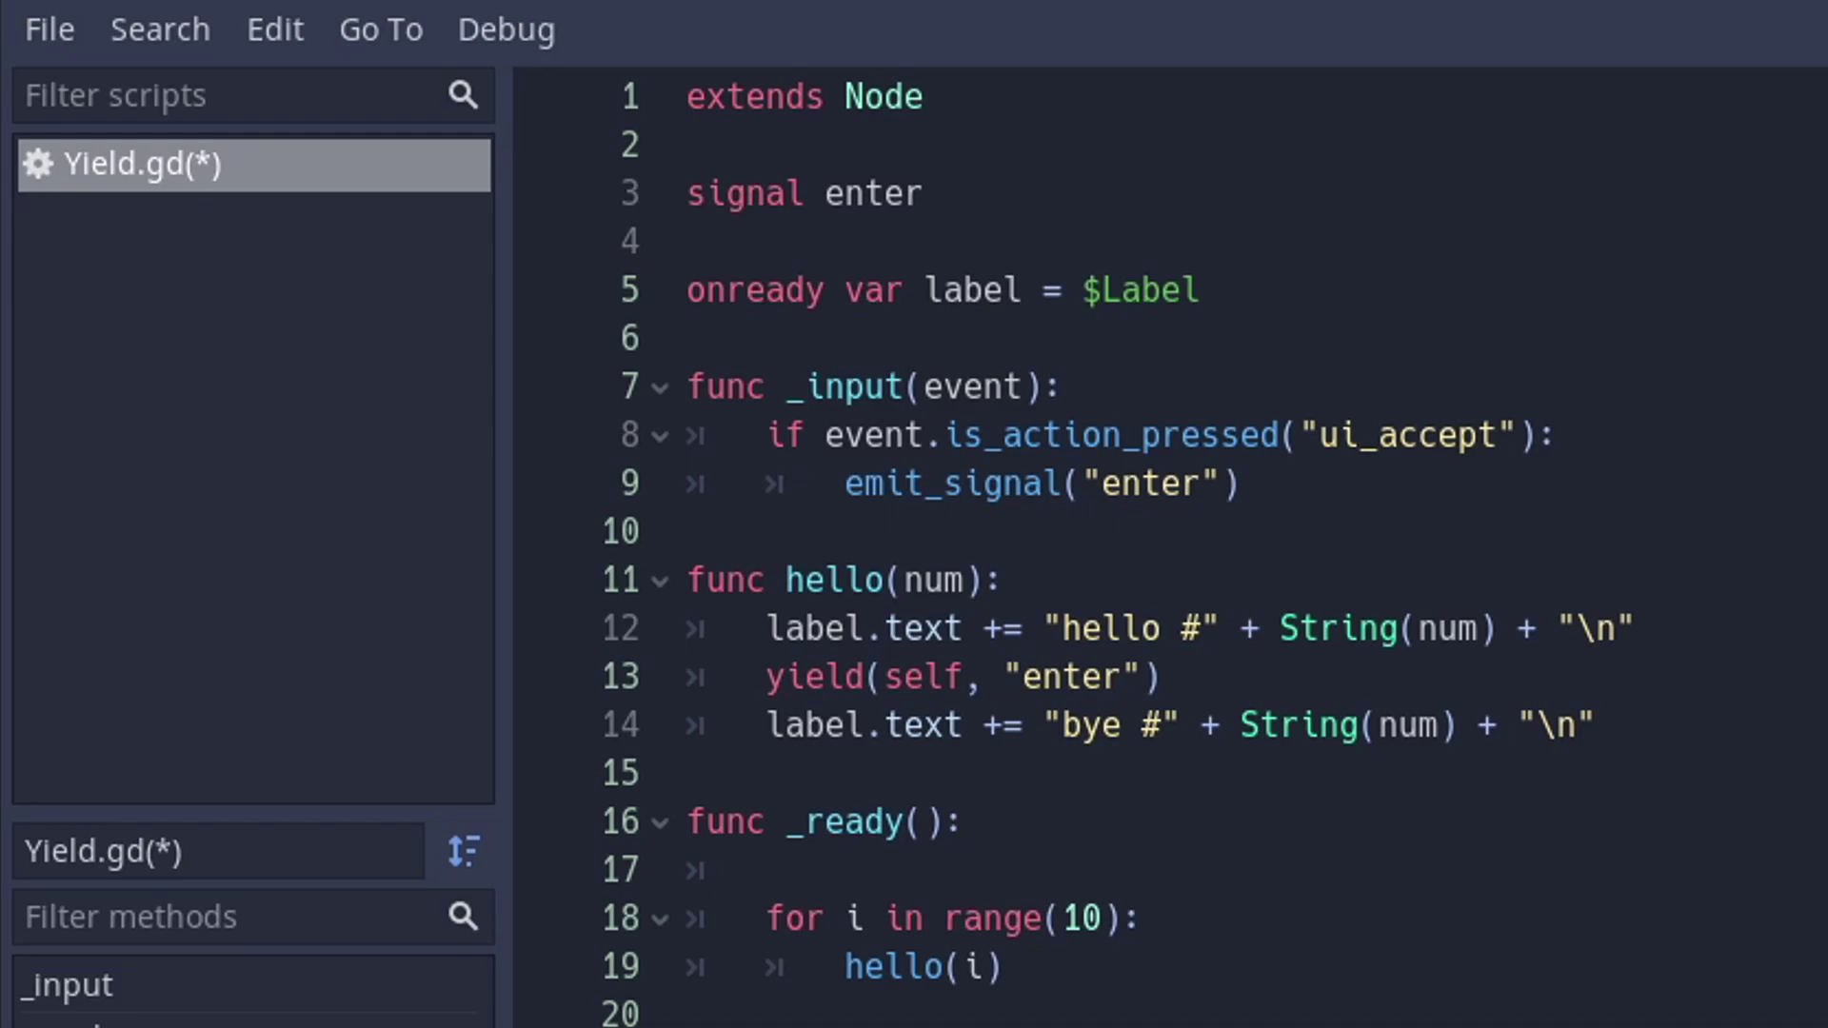
key("F6")
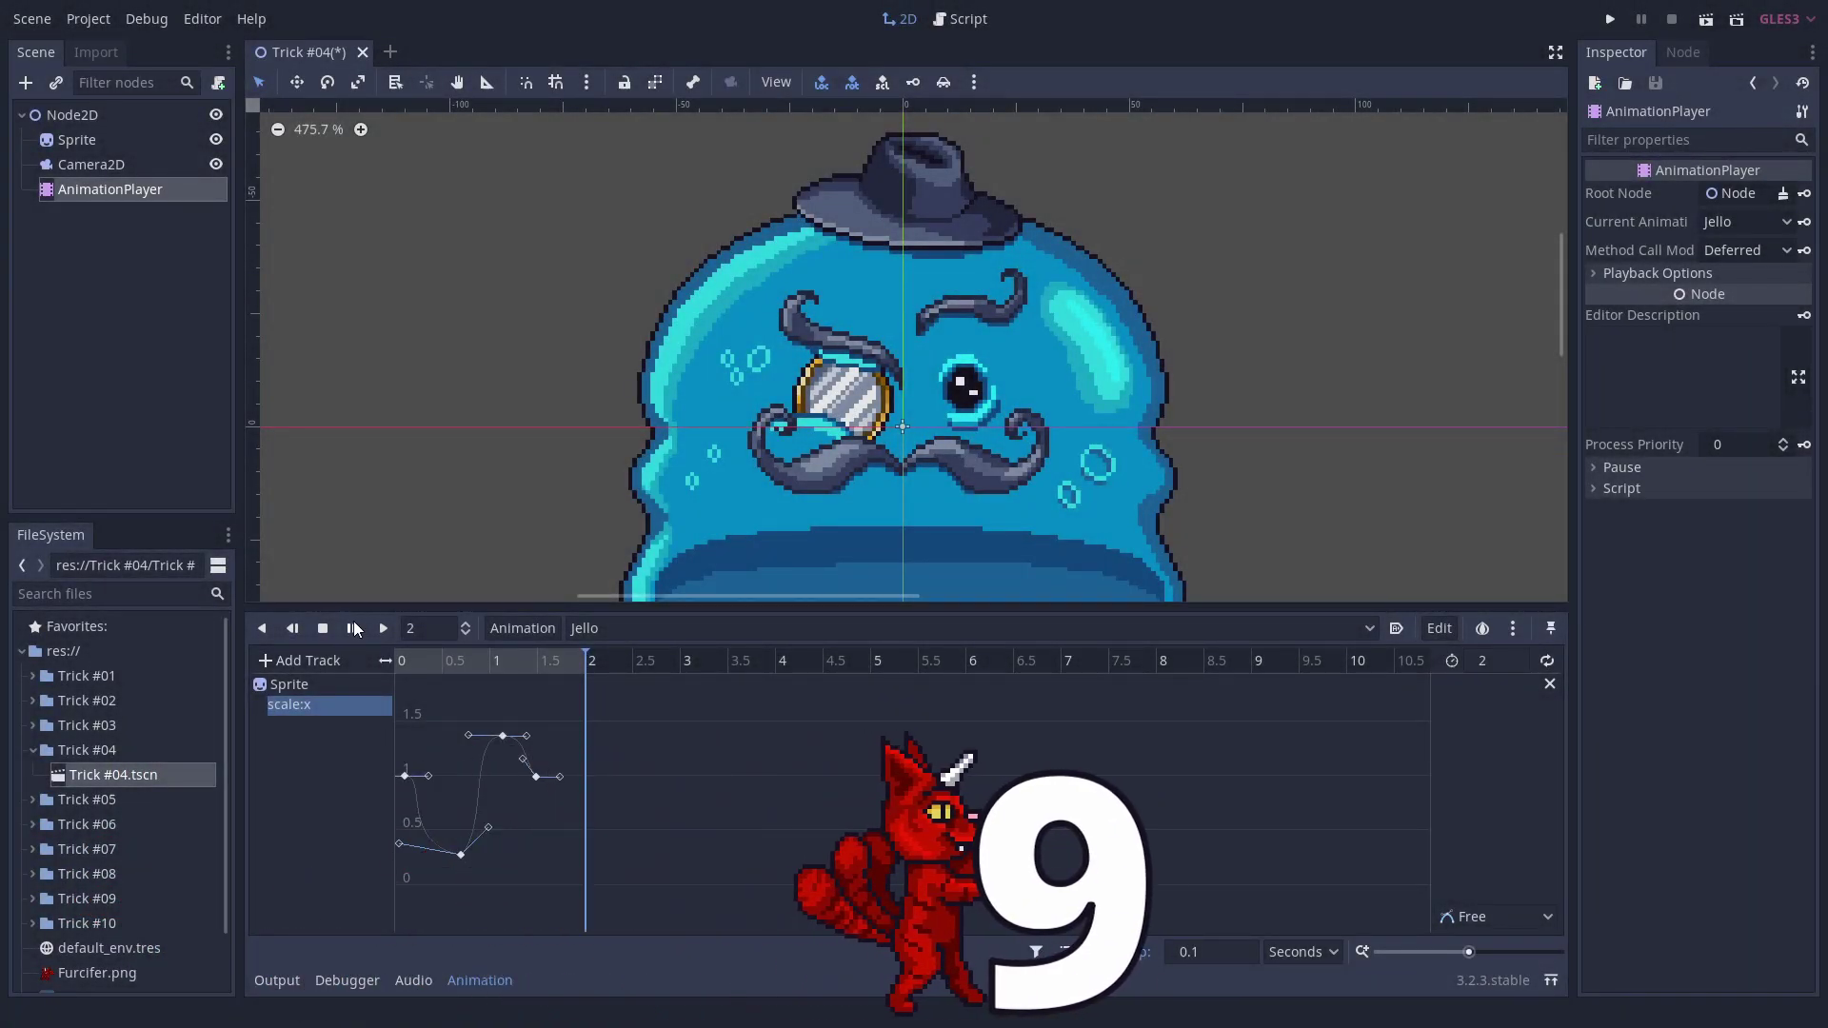
Play the Jello animation, then set the second tween's x scale to 1.0 and run the scene.
key("shift+d")
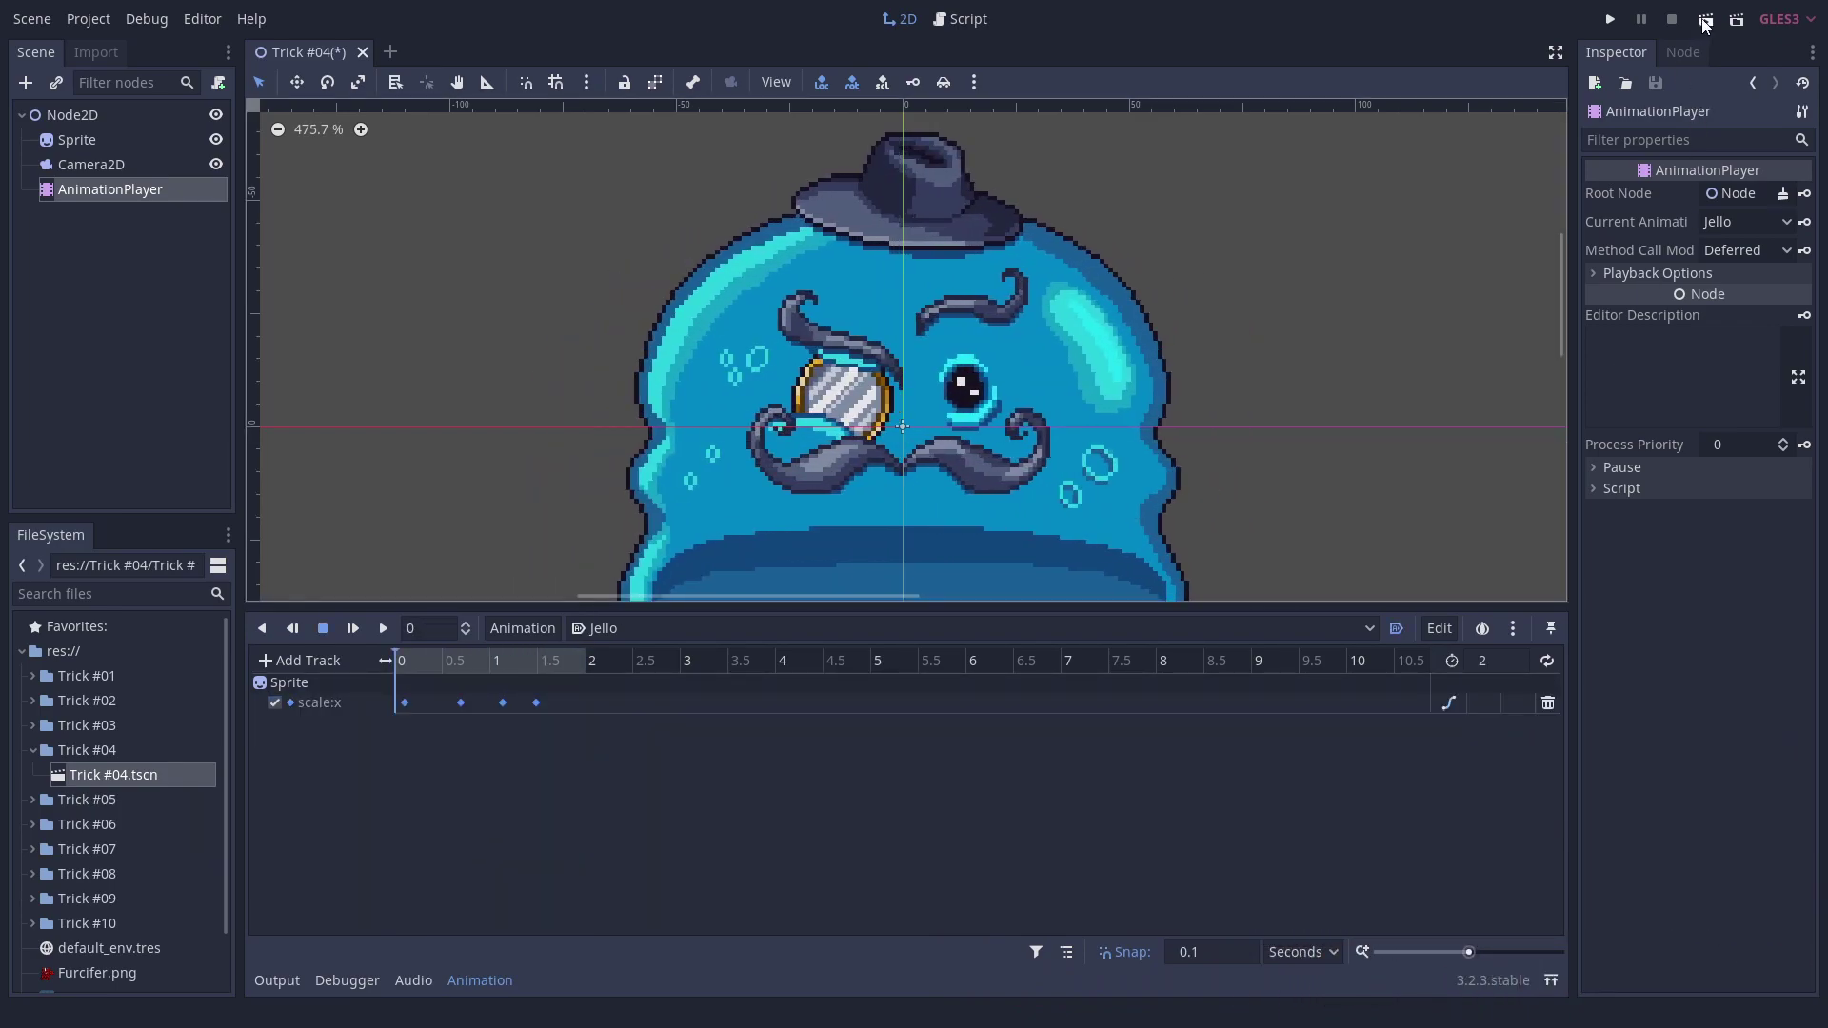
left_click(1704, 21)
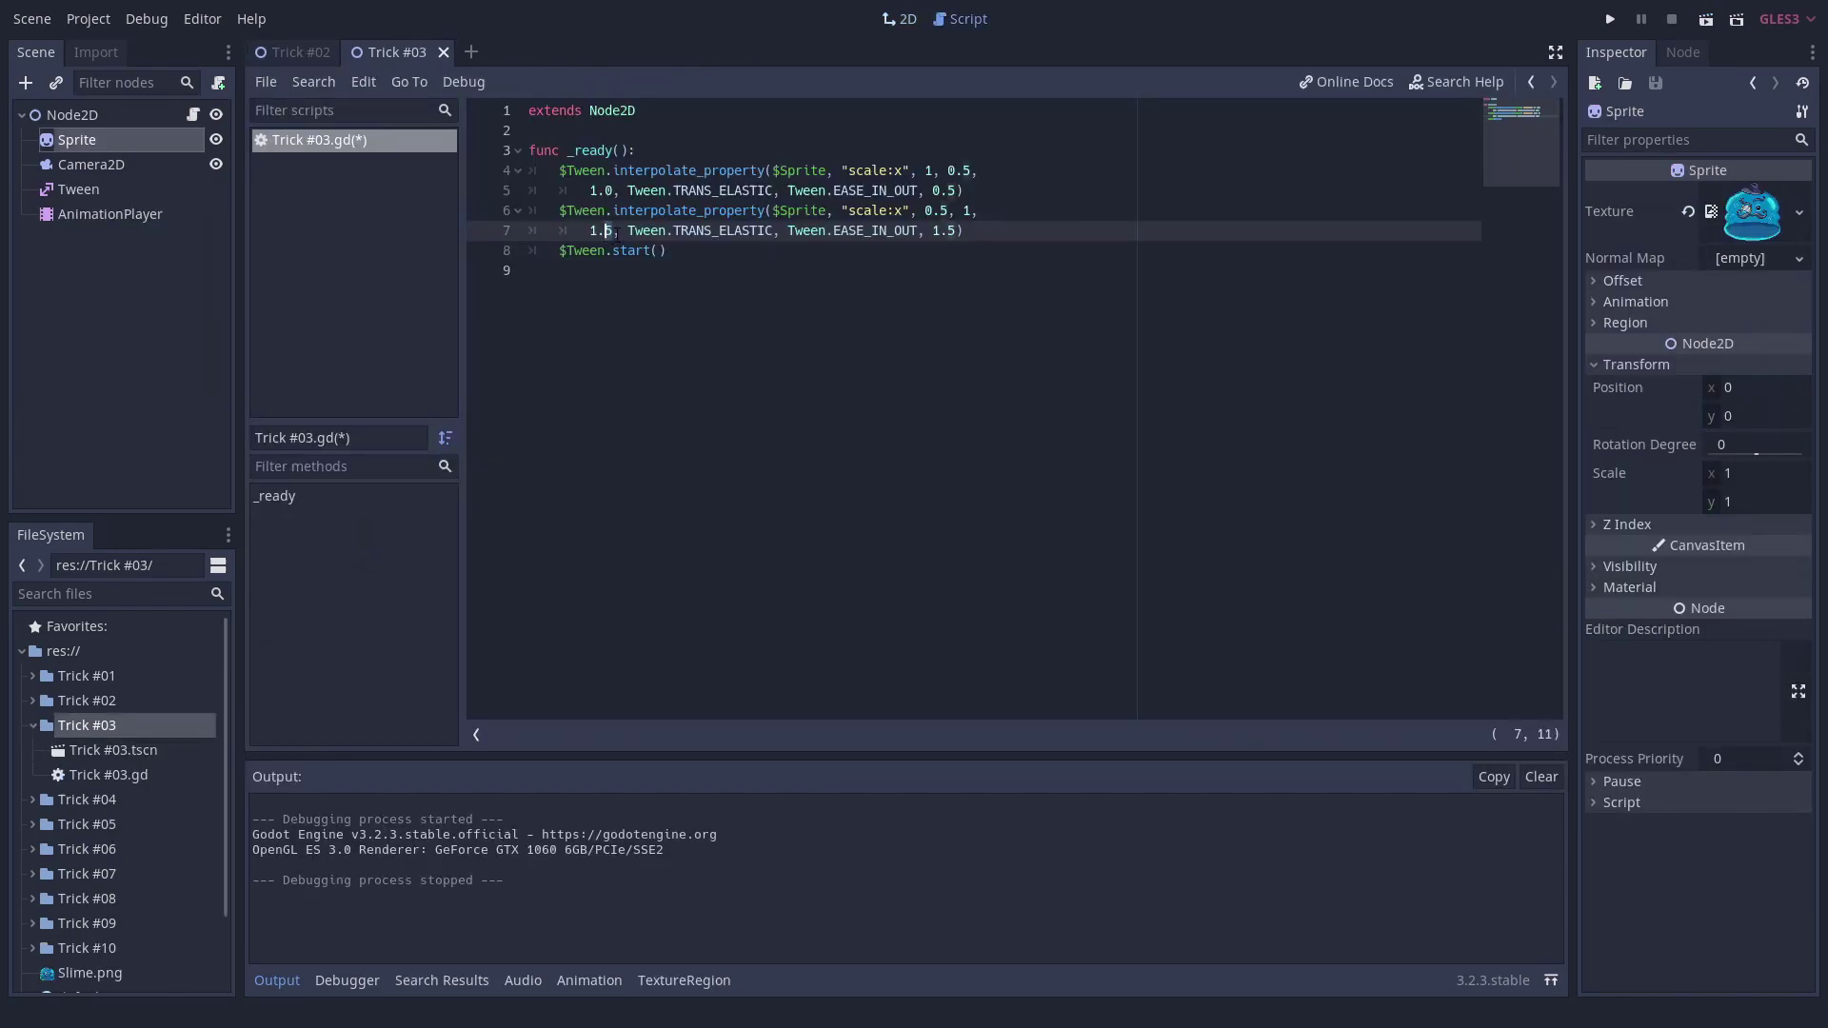
left_click(775, 265)
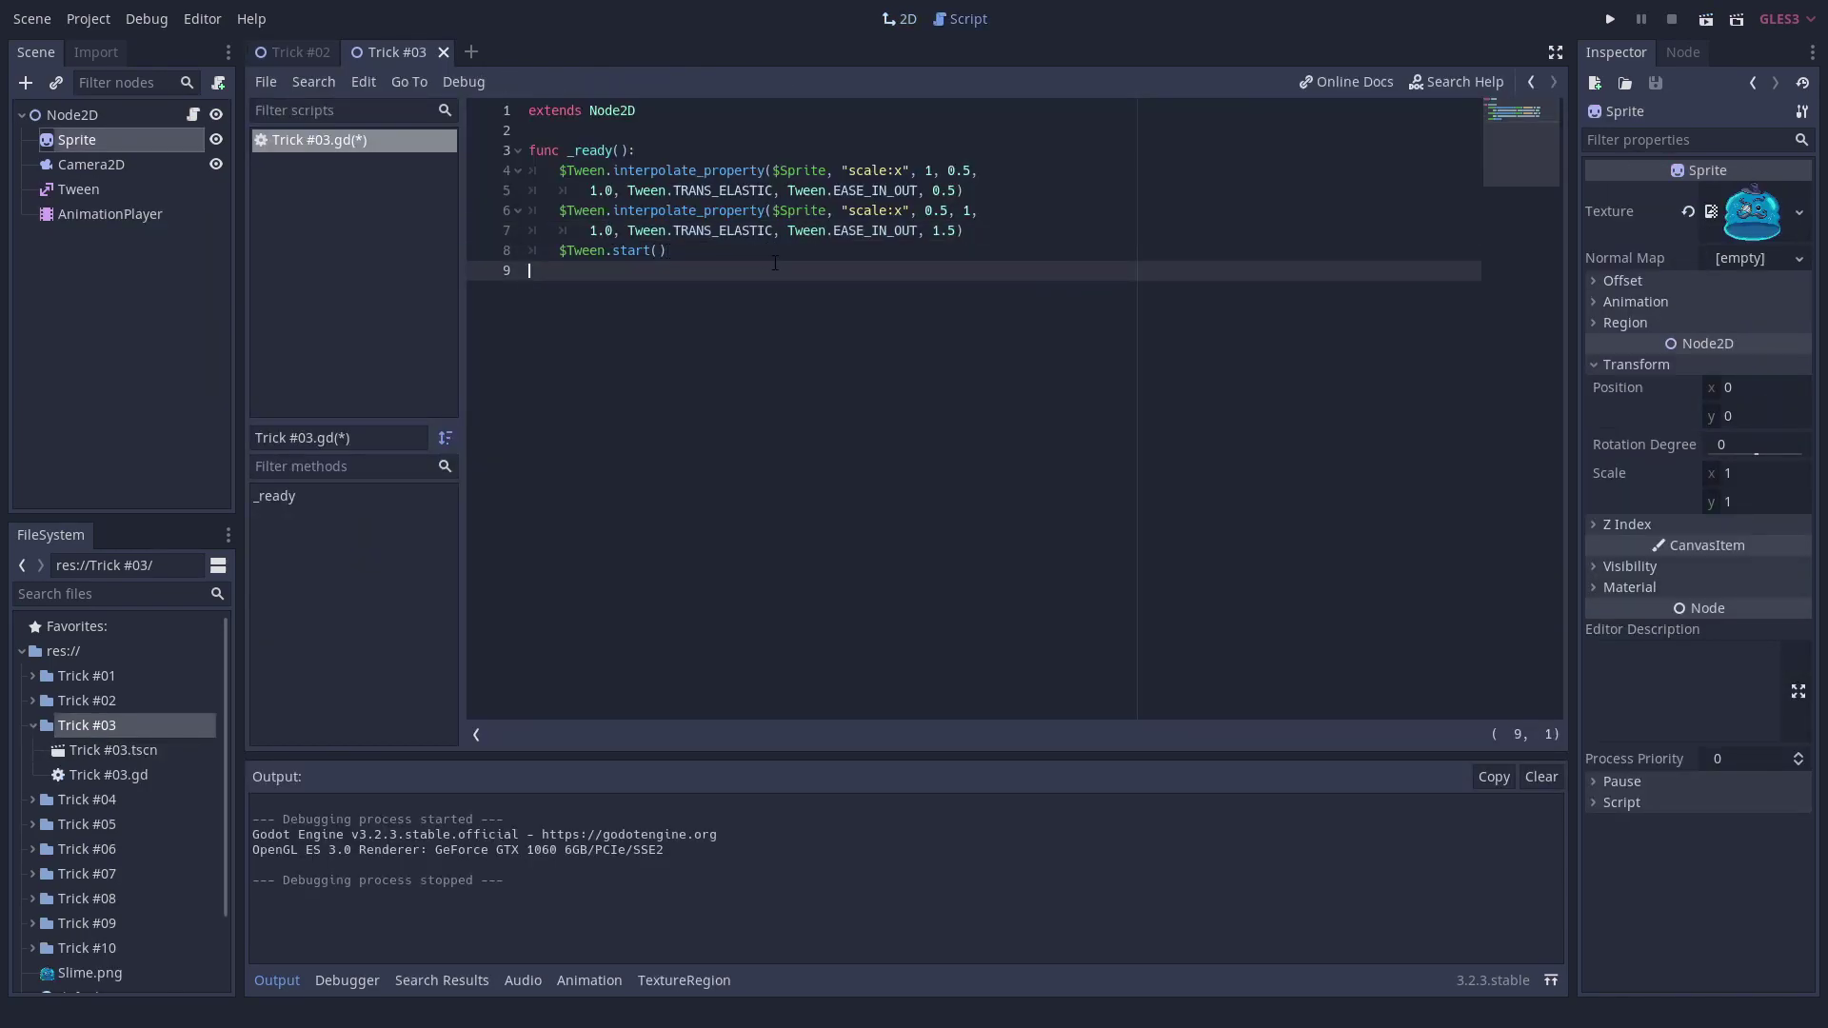
left_click(1700, 25)
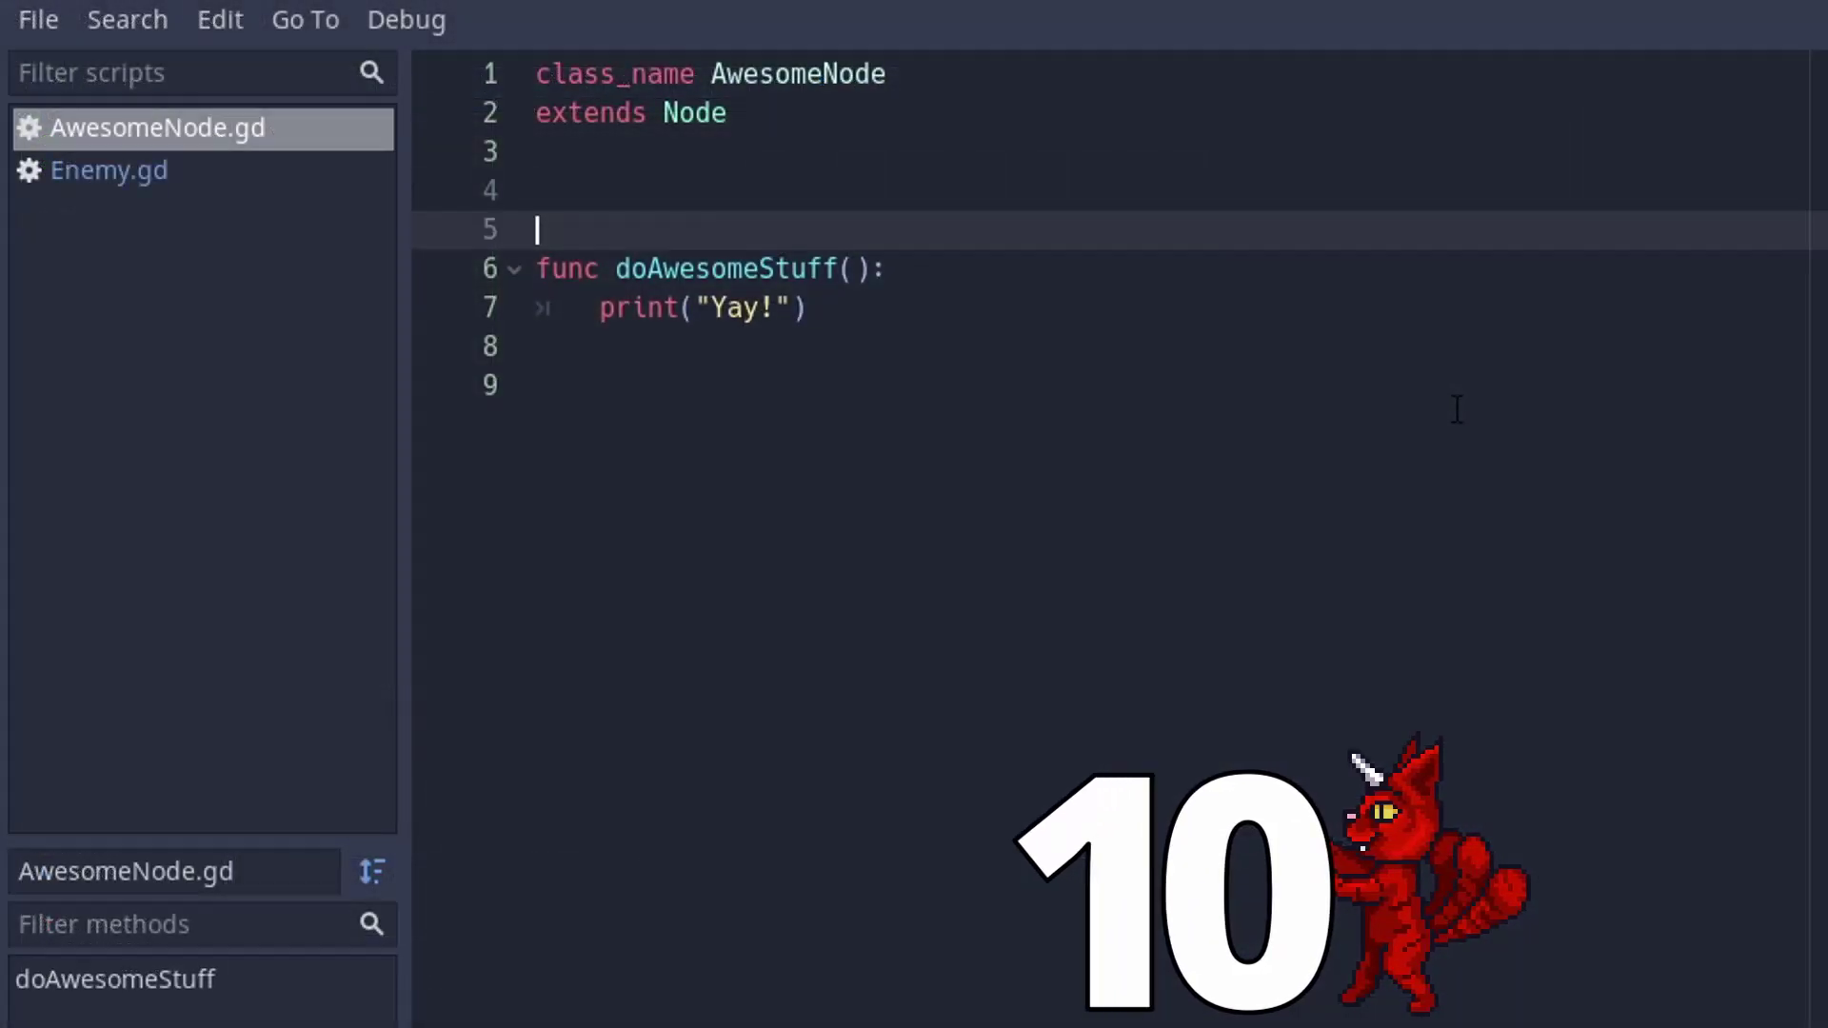
Declare 'var awesomeness : int' and add increaseAwesomeness(increase : int) that adds increase to awesomeness.
key("Up")
type("var awesomeness :")
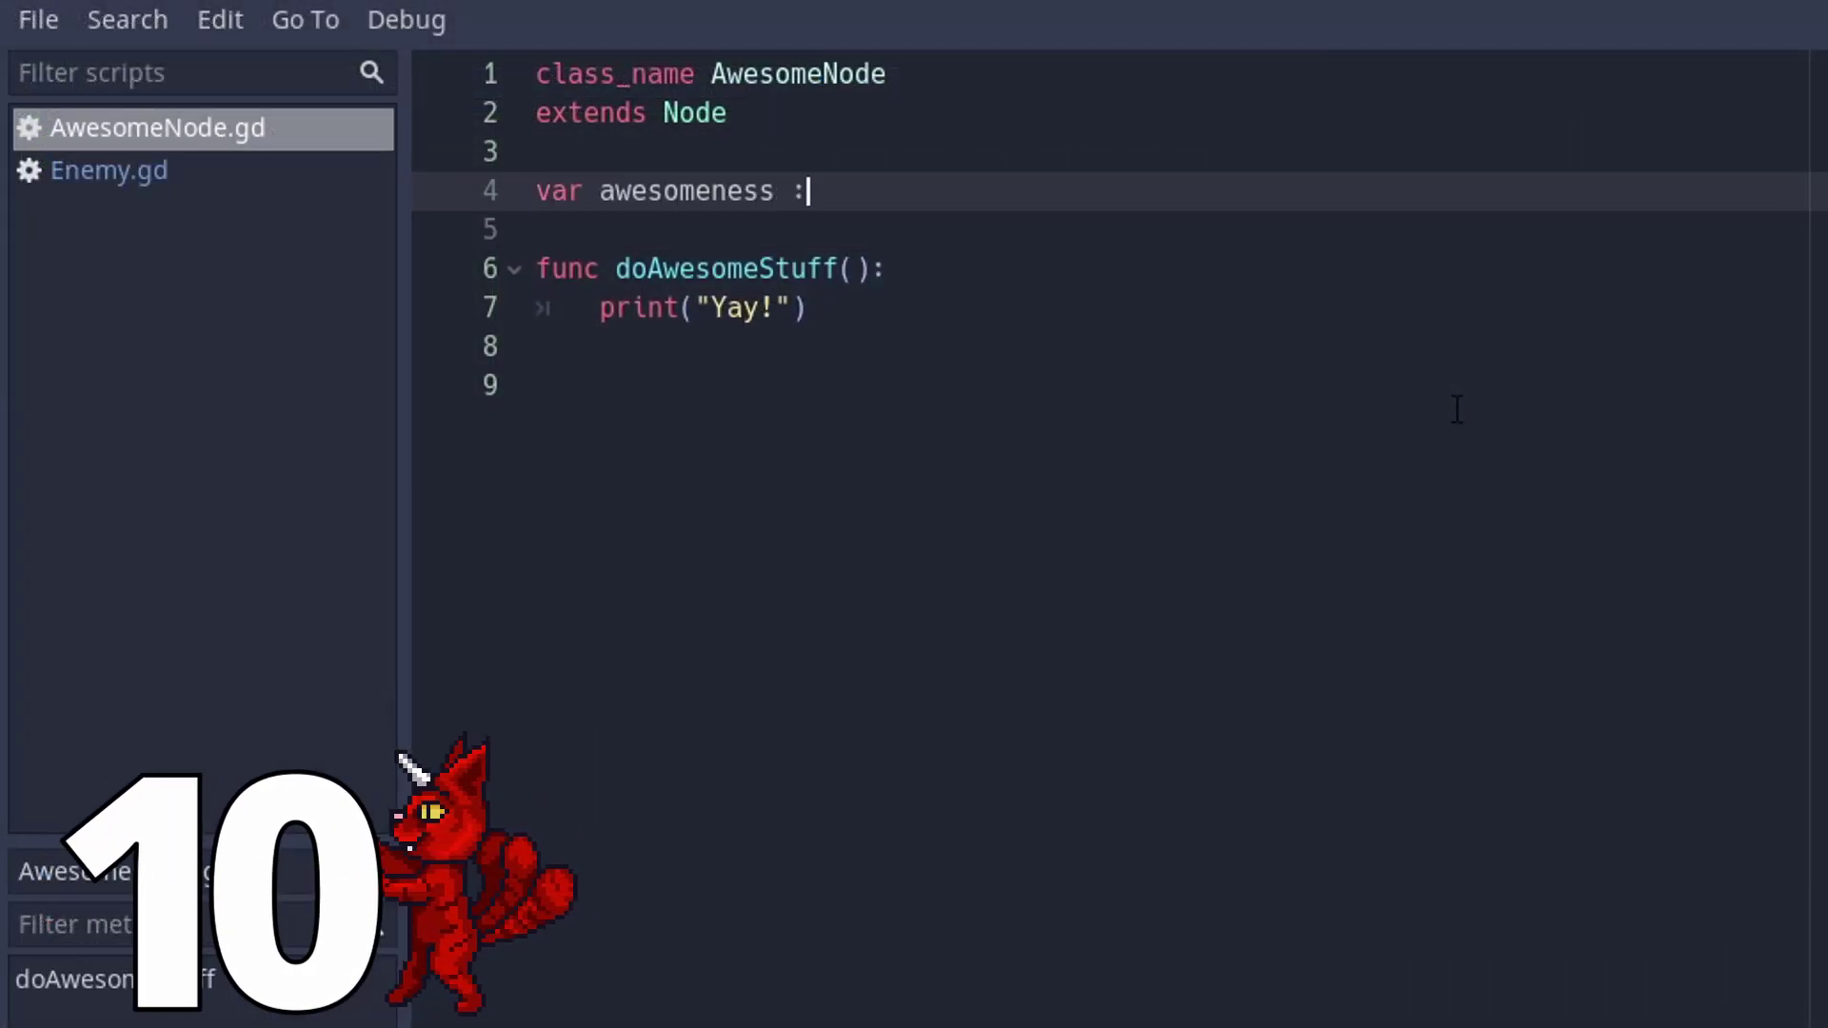
type(" int")
left_click(1014, 499)
type("func ")
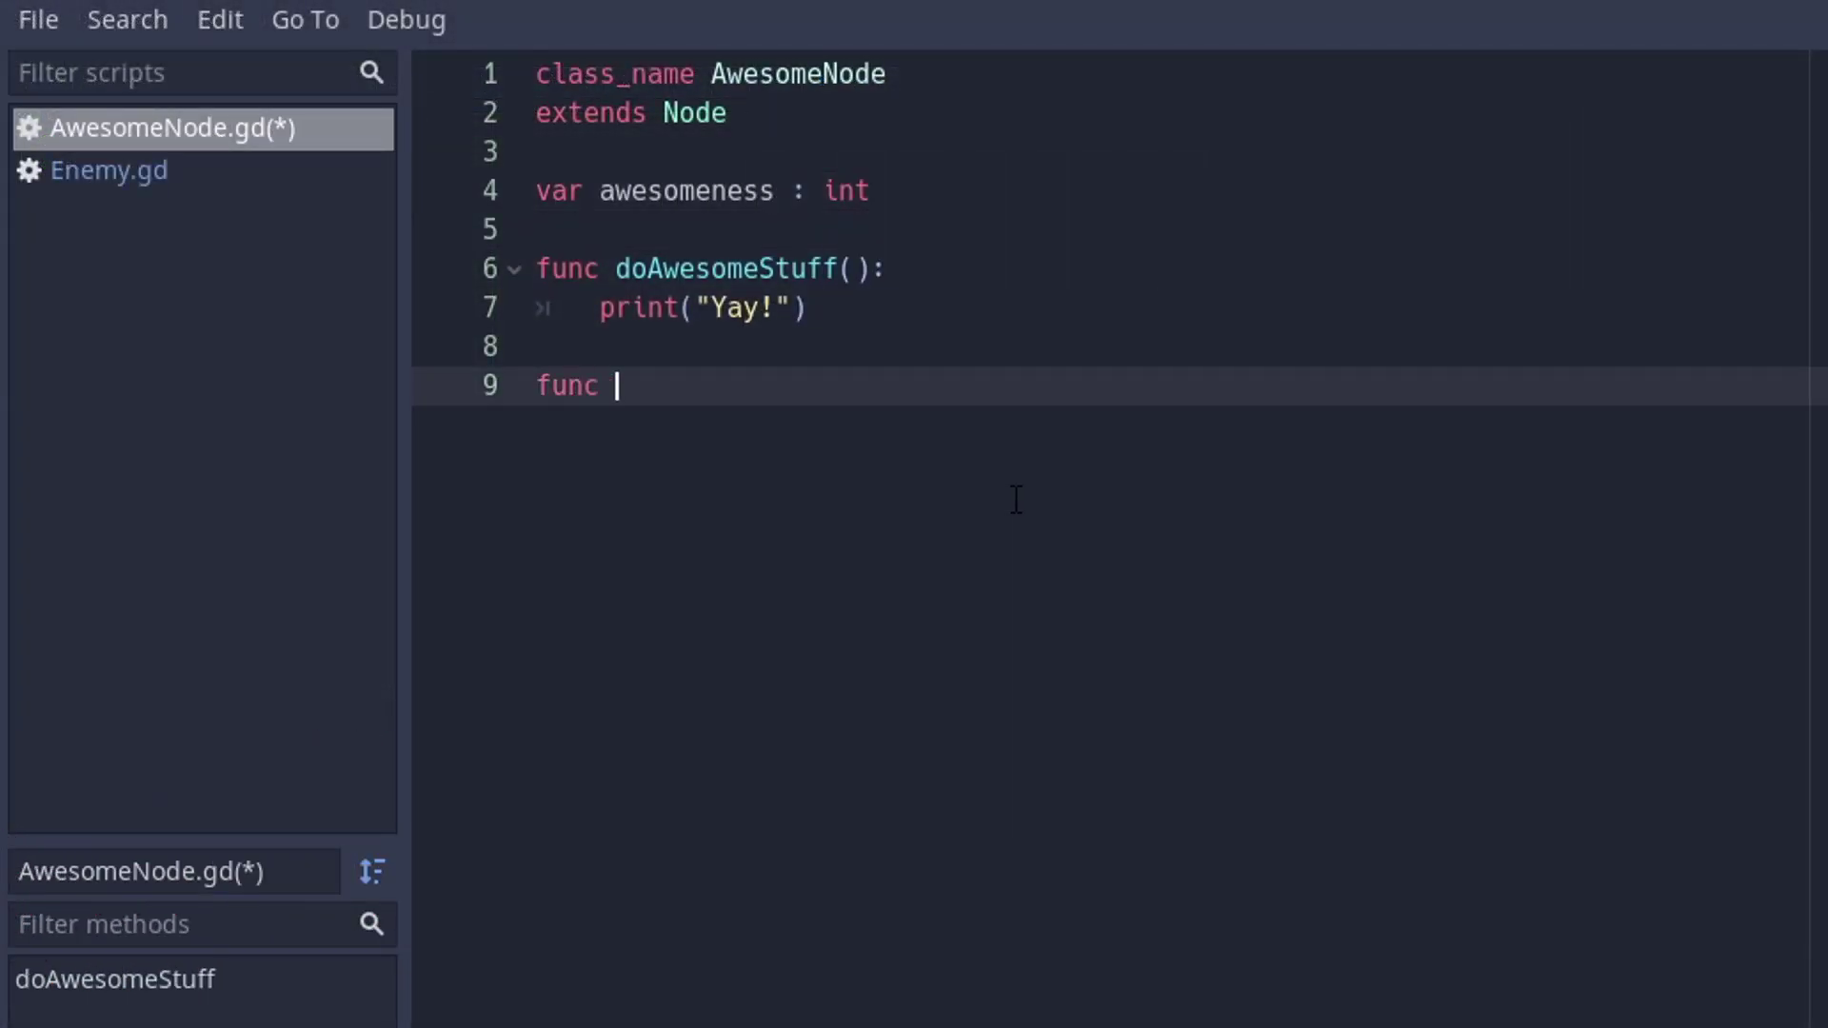
type("increaseAwesomeness(")
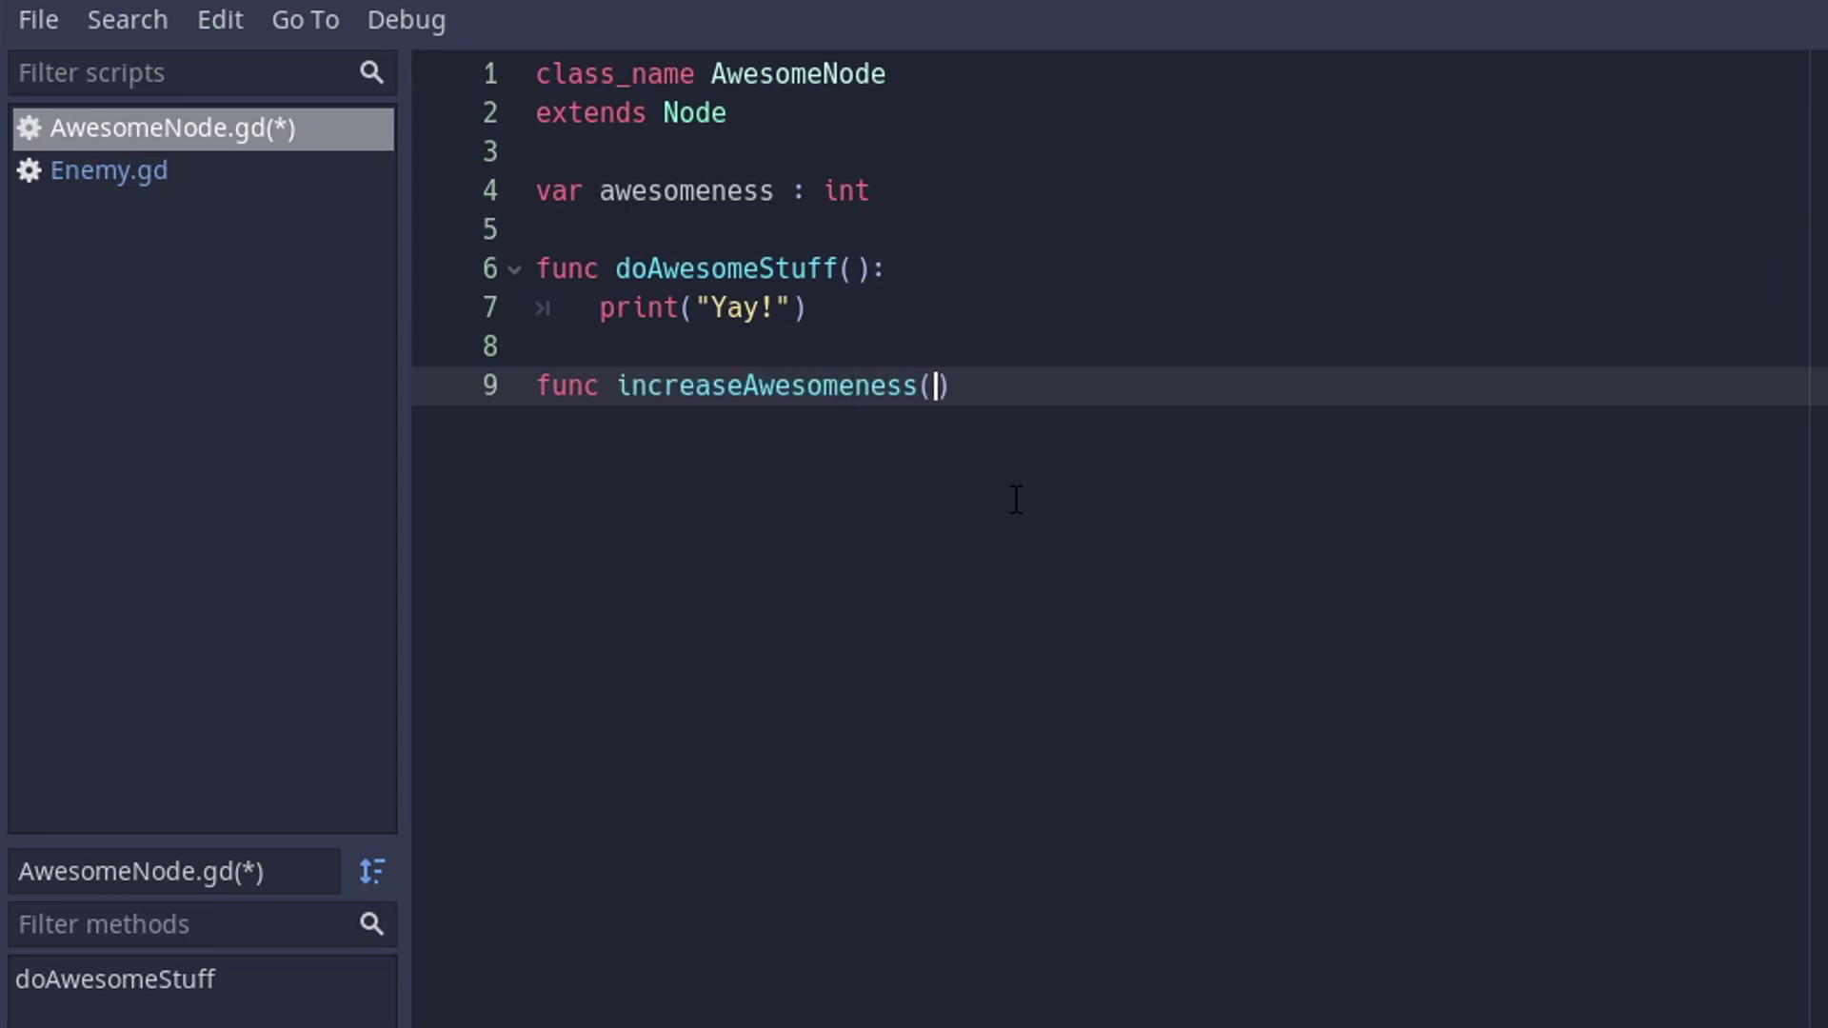
type("increase : int):")
key("Return")
type("awe")
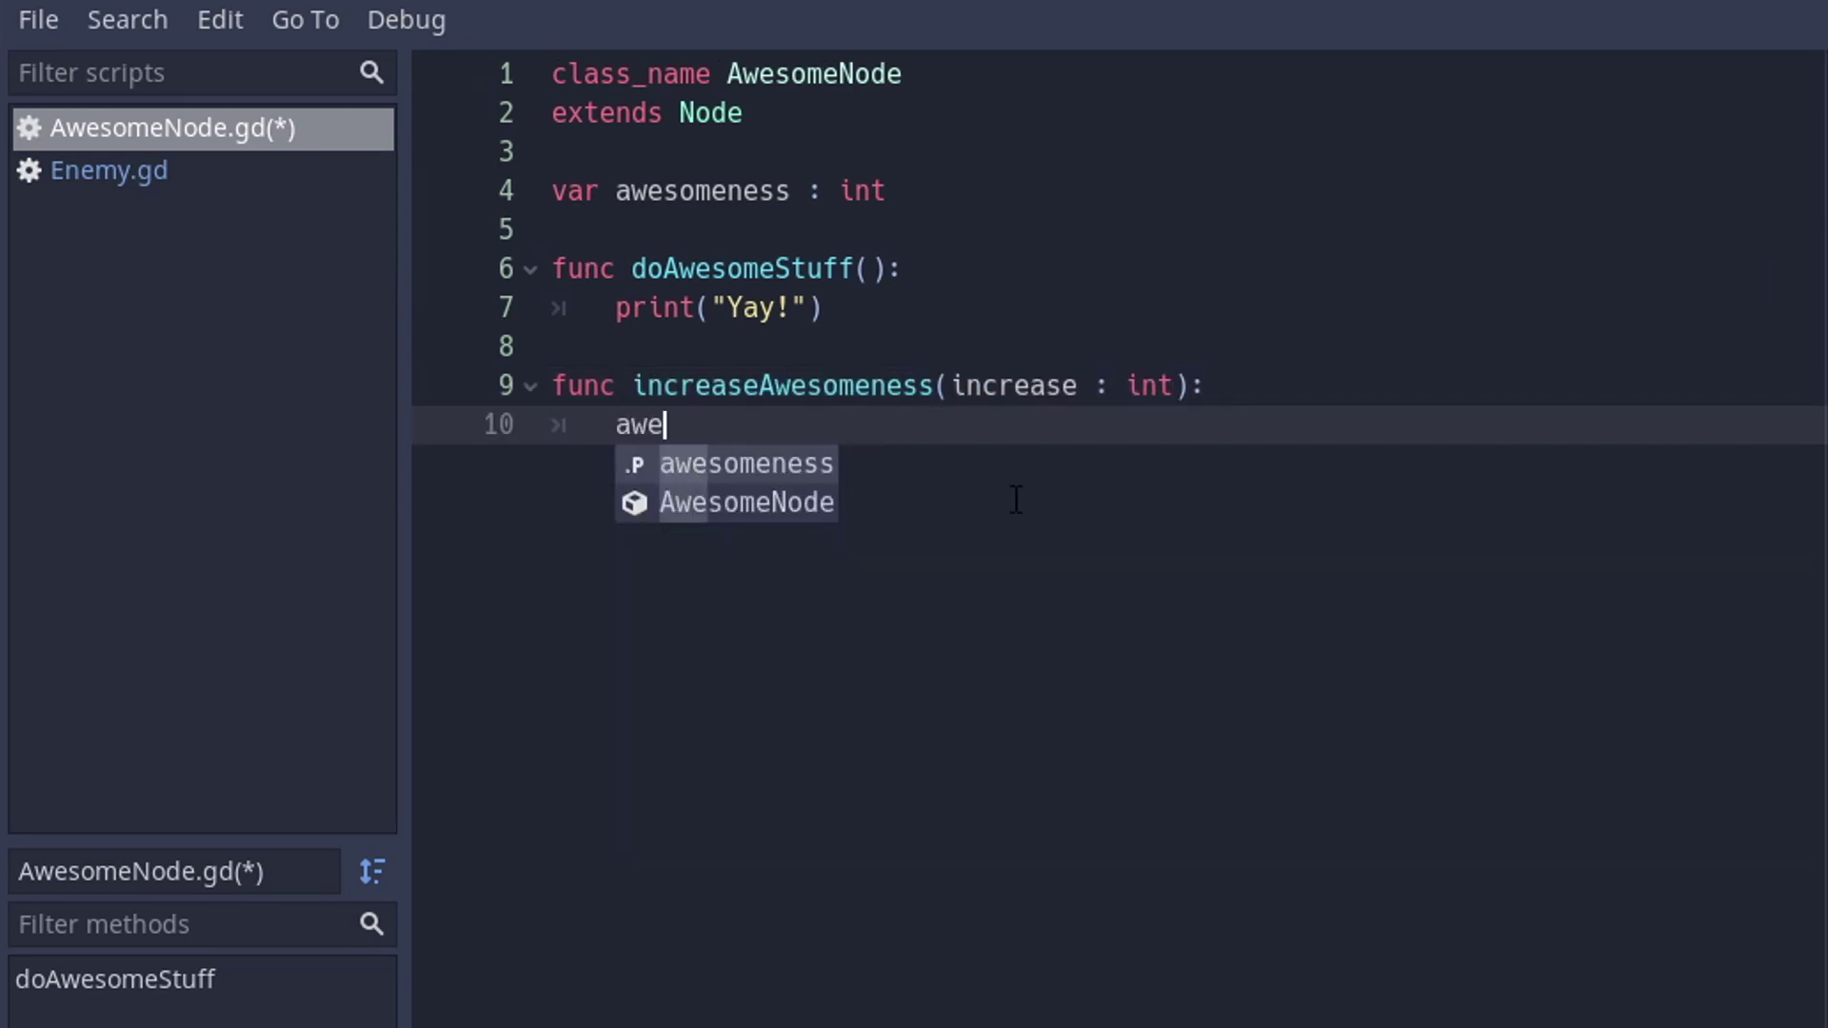
key("Return")
type("+= increase")
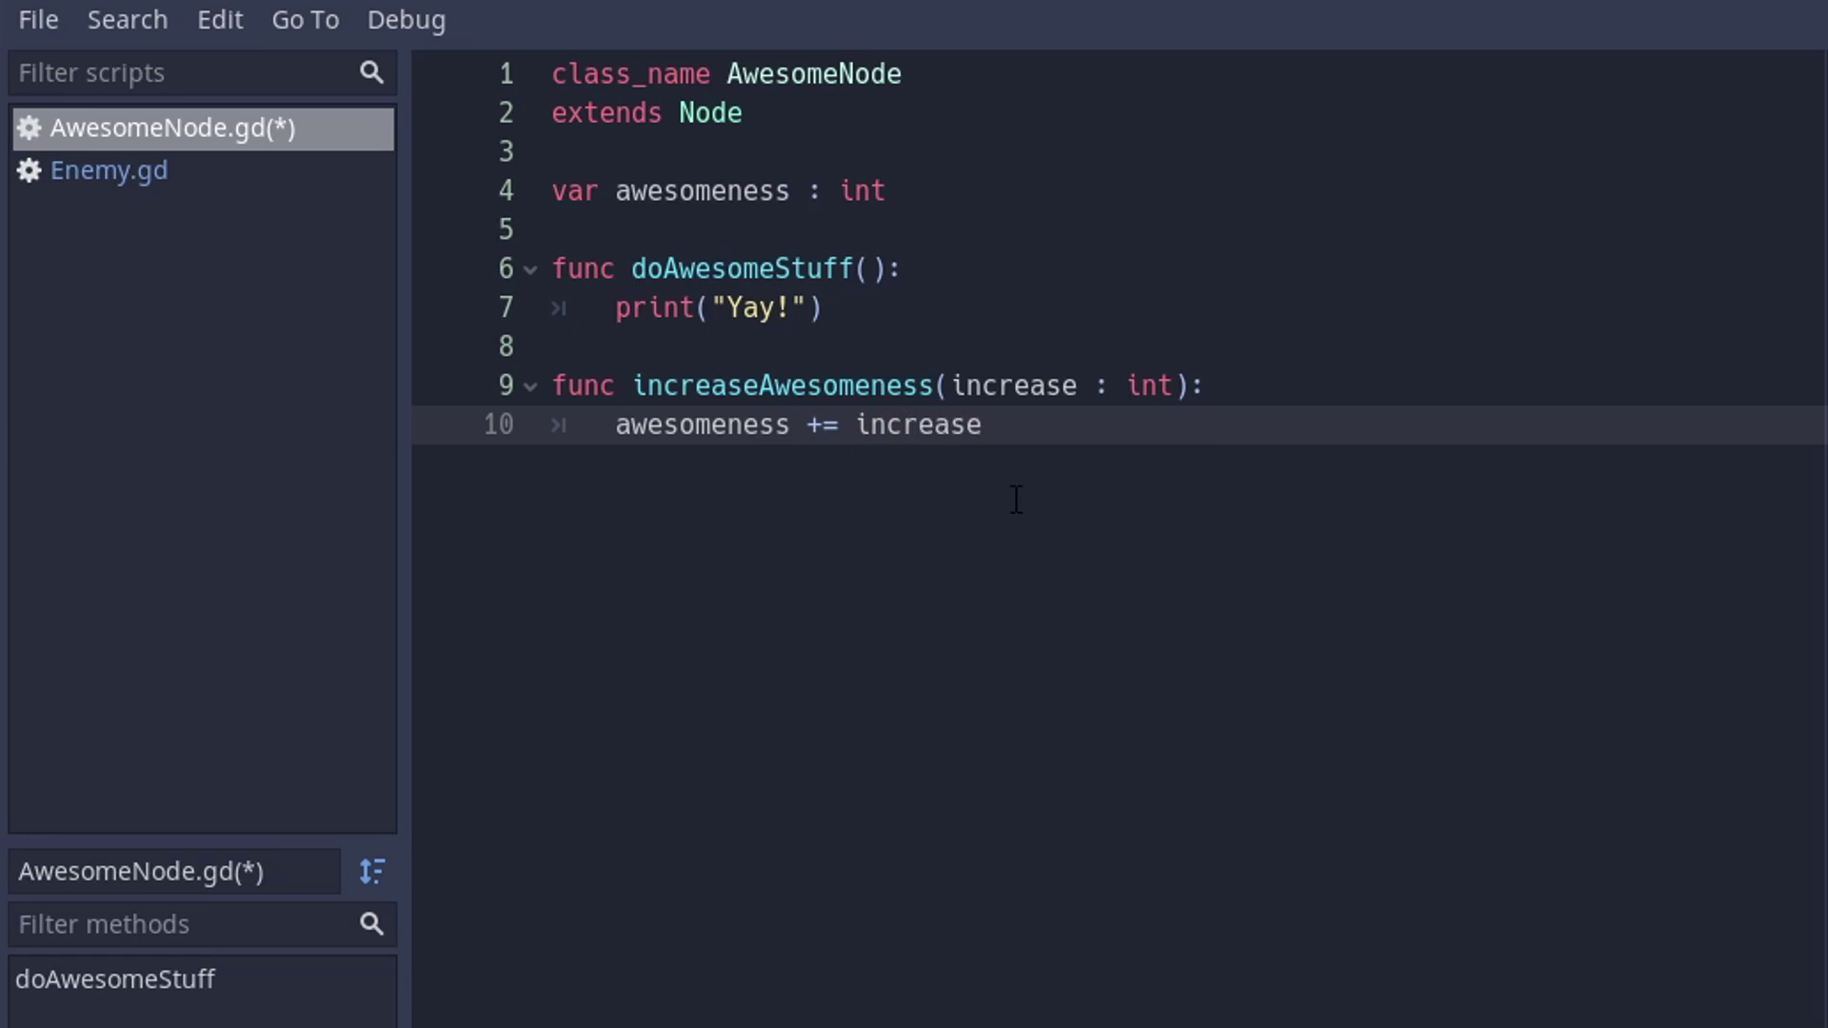
Add isAwesomenessOver9000() -> bool returning awesomeness > 9000.
key("Return")
key("Return")
key("BackSpace")
type("func is")
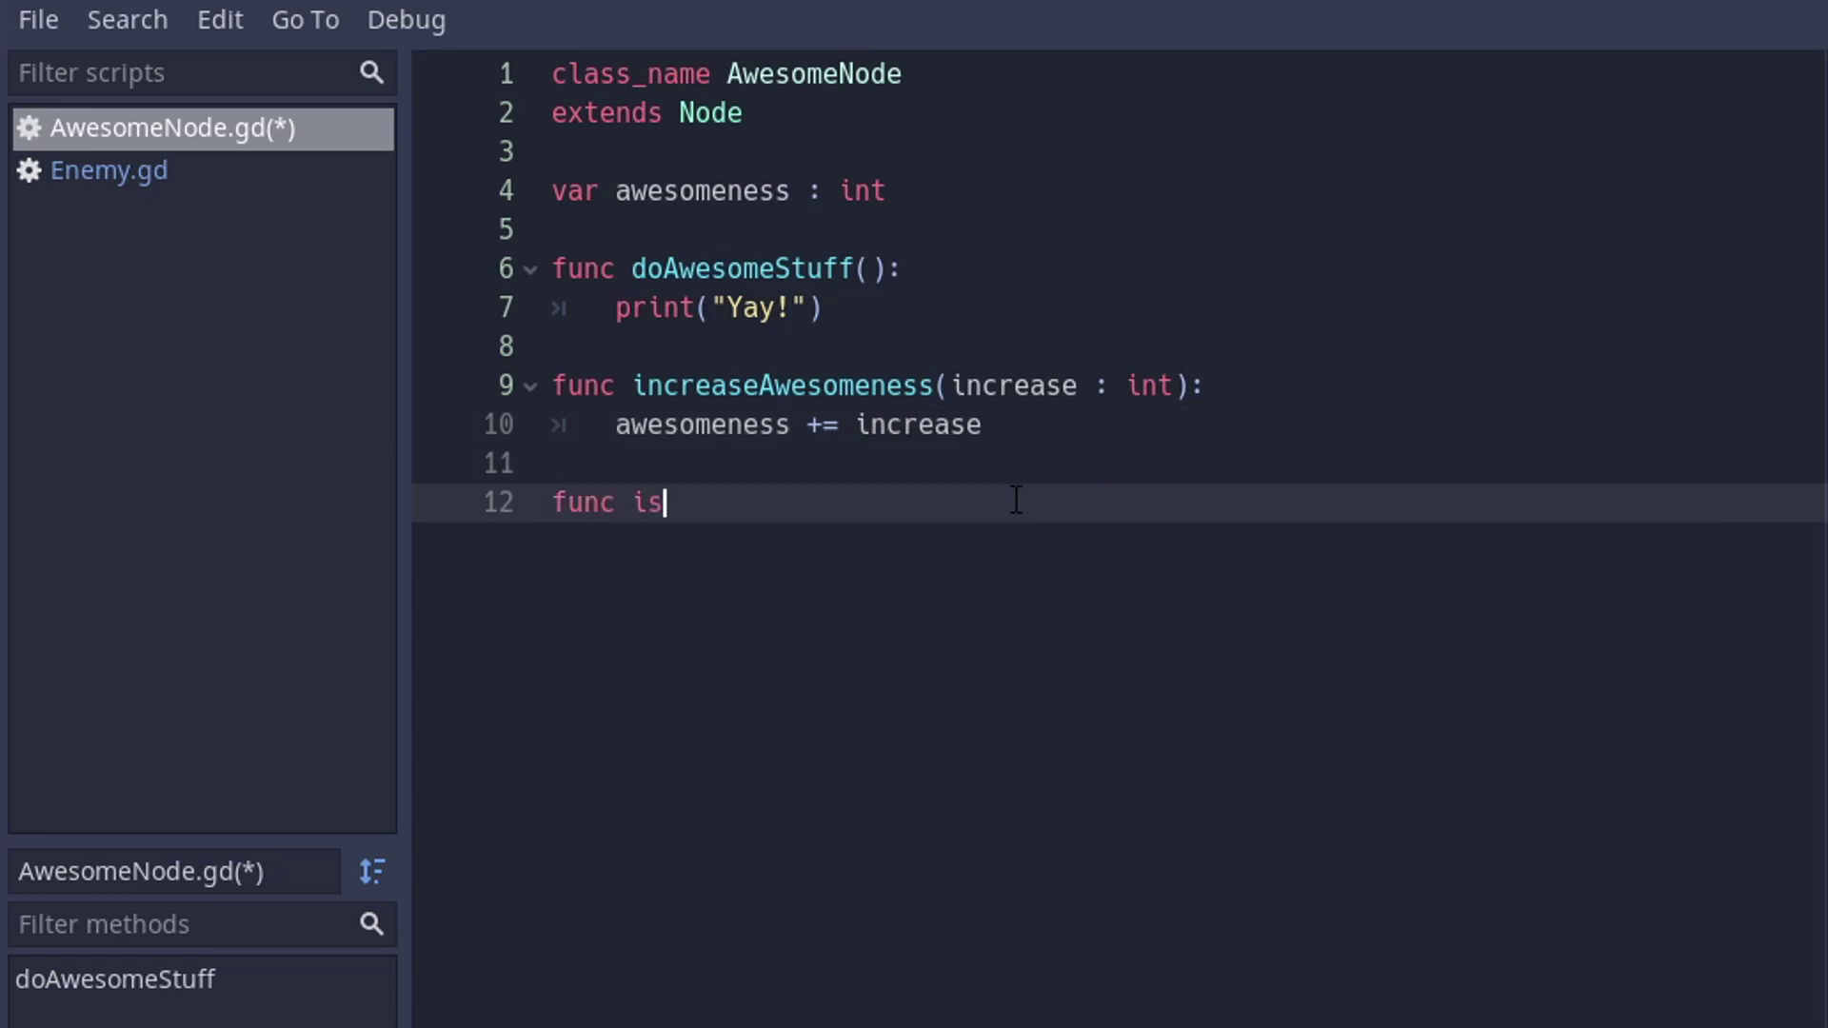
type("AwesomenessOver9000()")
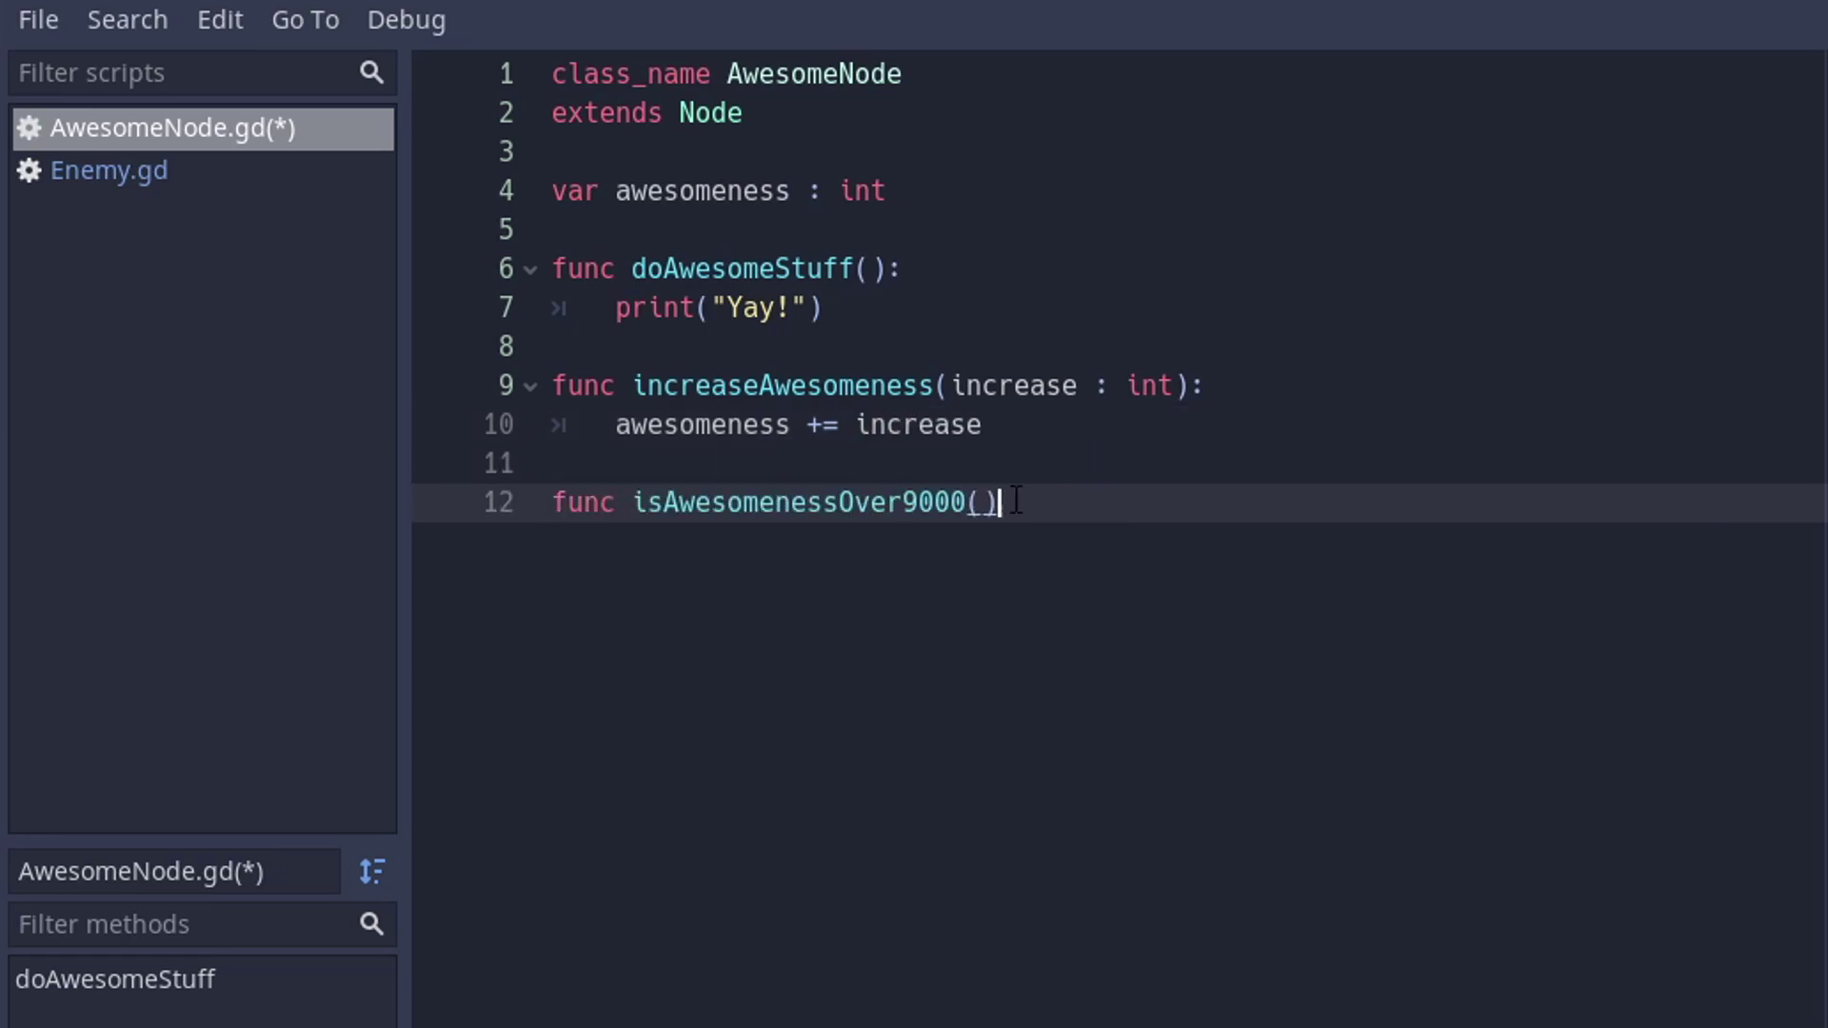
type(" -> bool:")
key("Return")
type("return ")
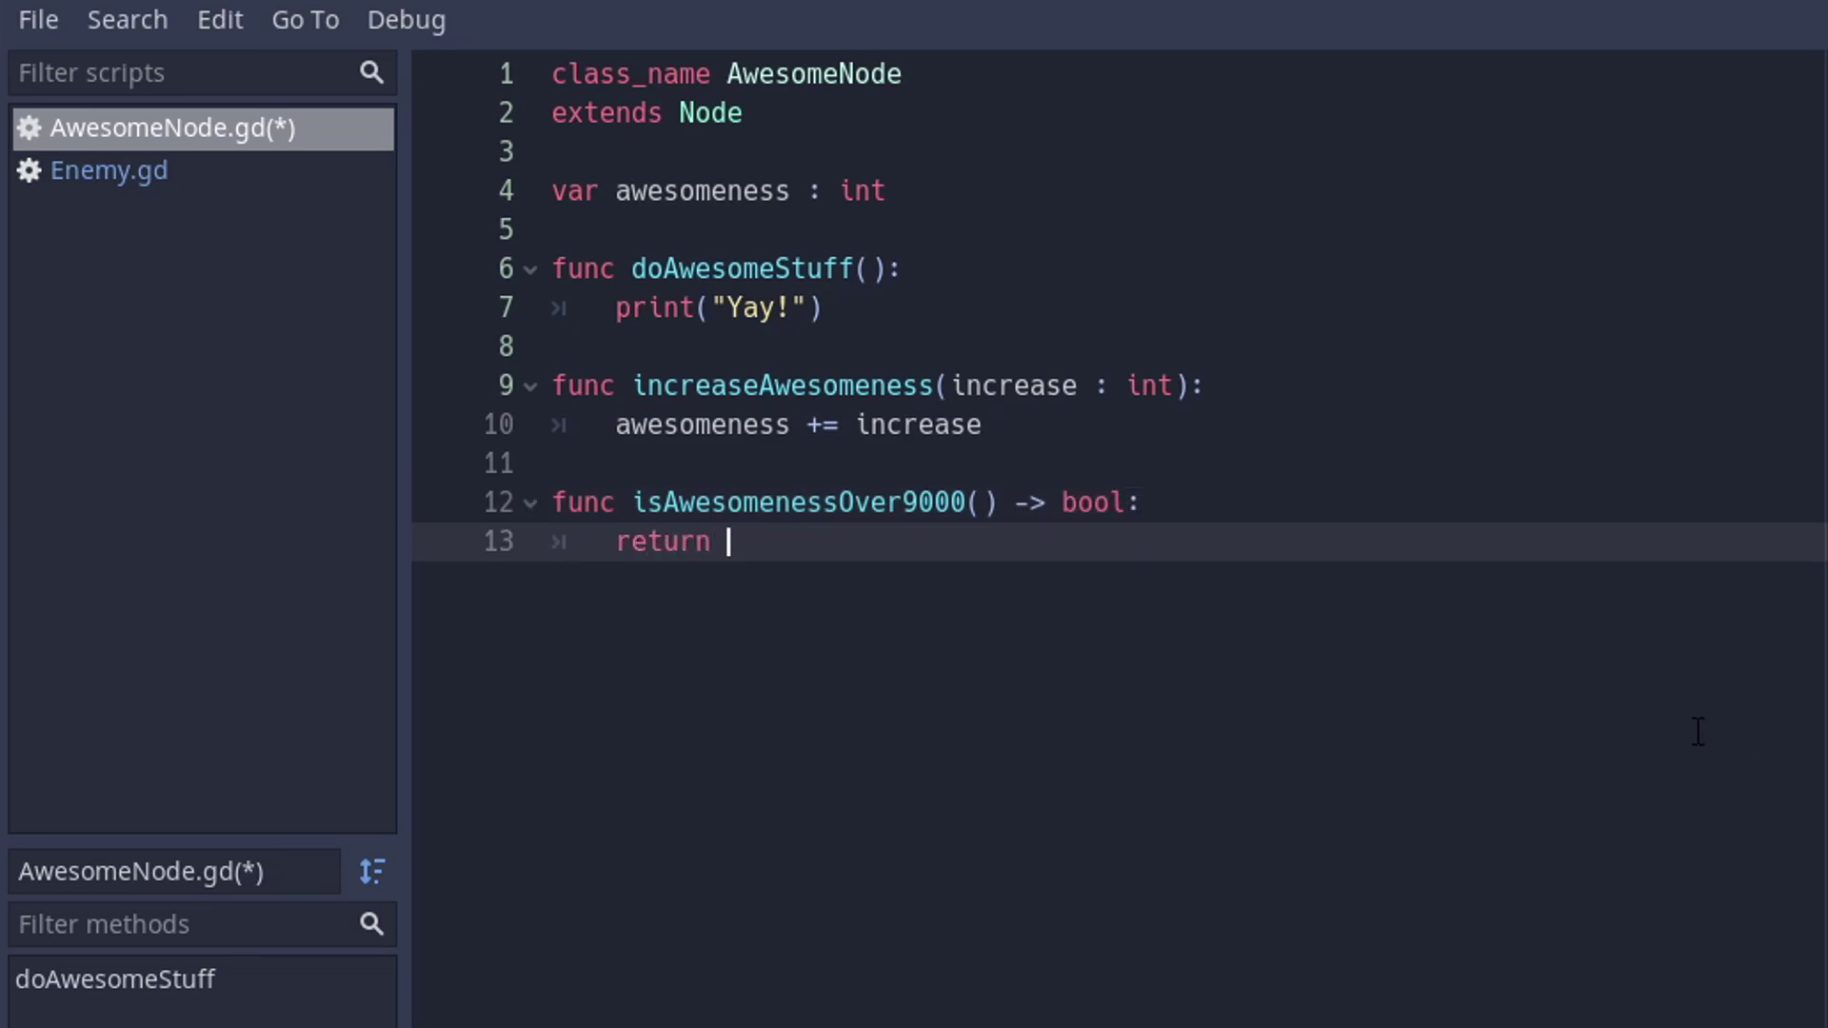
type("awesomeness > 9000")
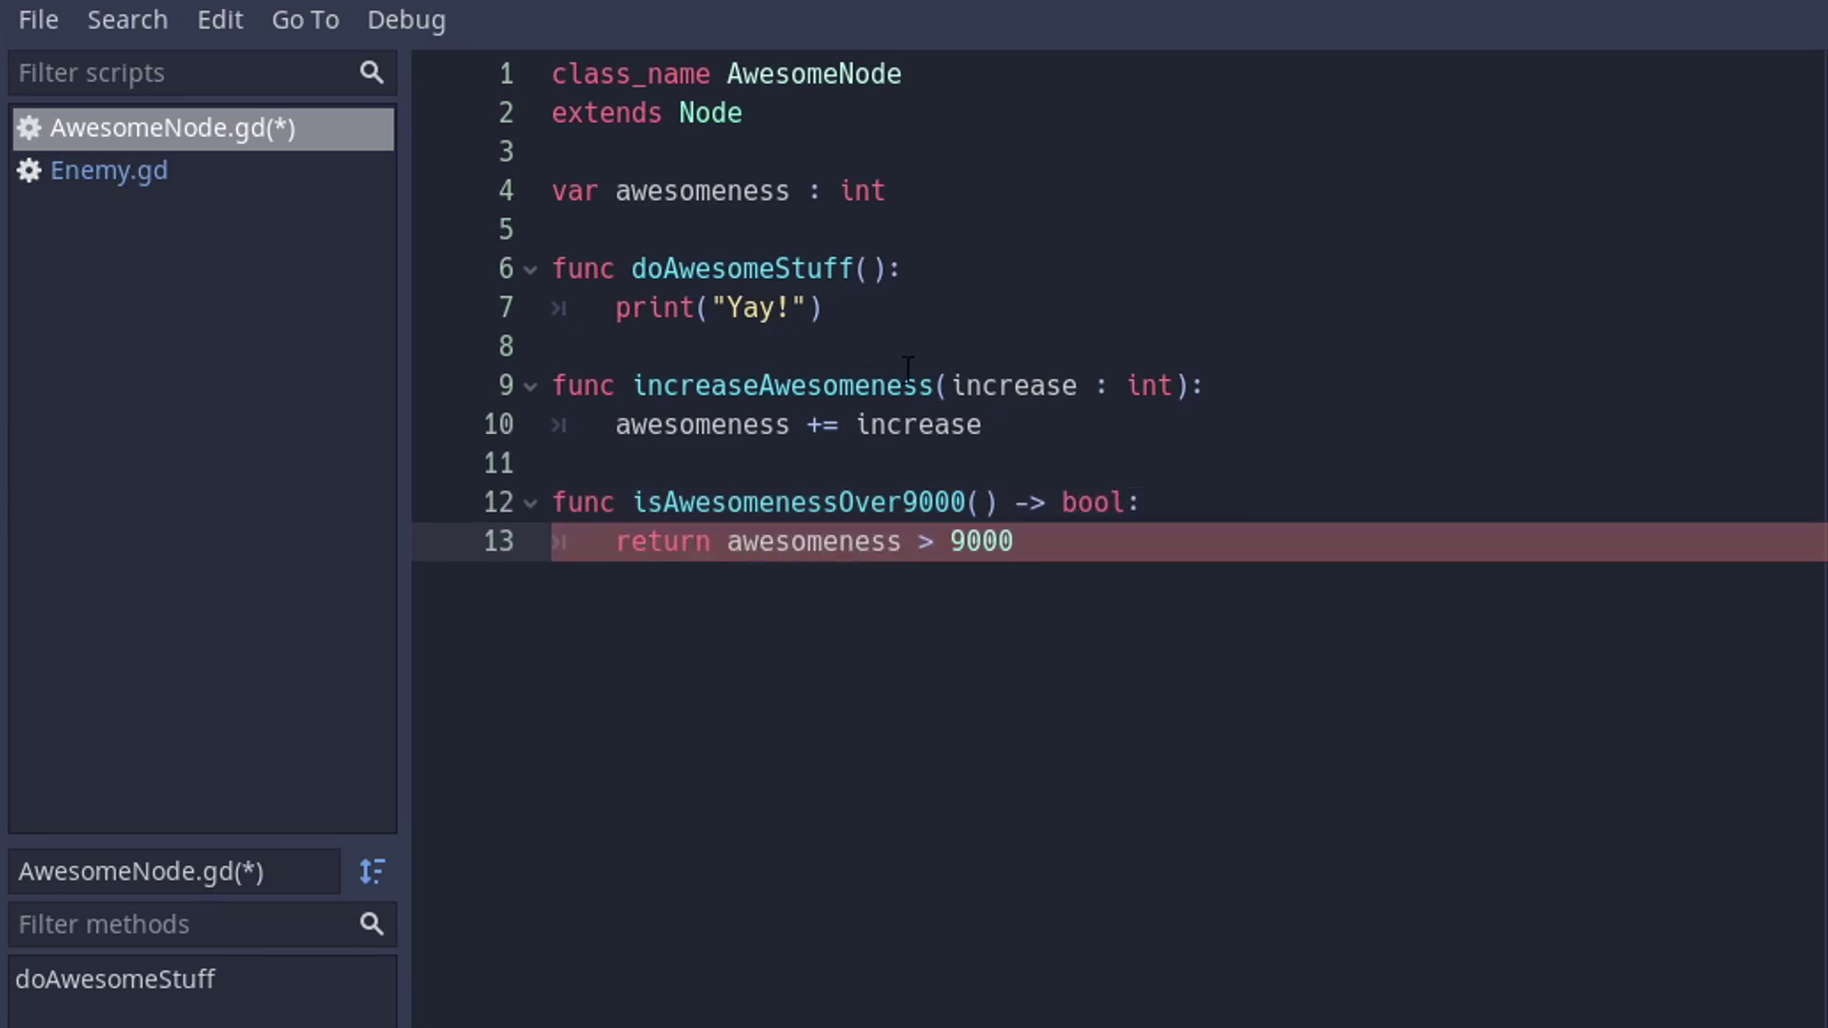
Give increaseAwesomeness a '-> void' return type and switch to the Enemy.gd script.
left_click(1190, 385)
type("-> void")
left_click(1696, 715)
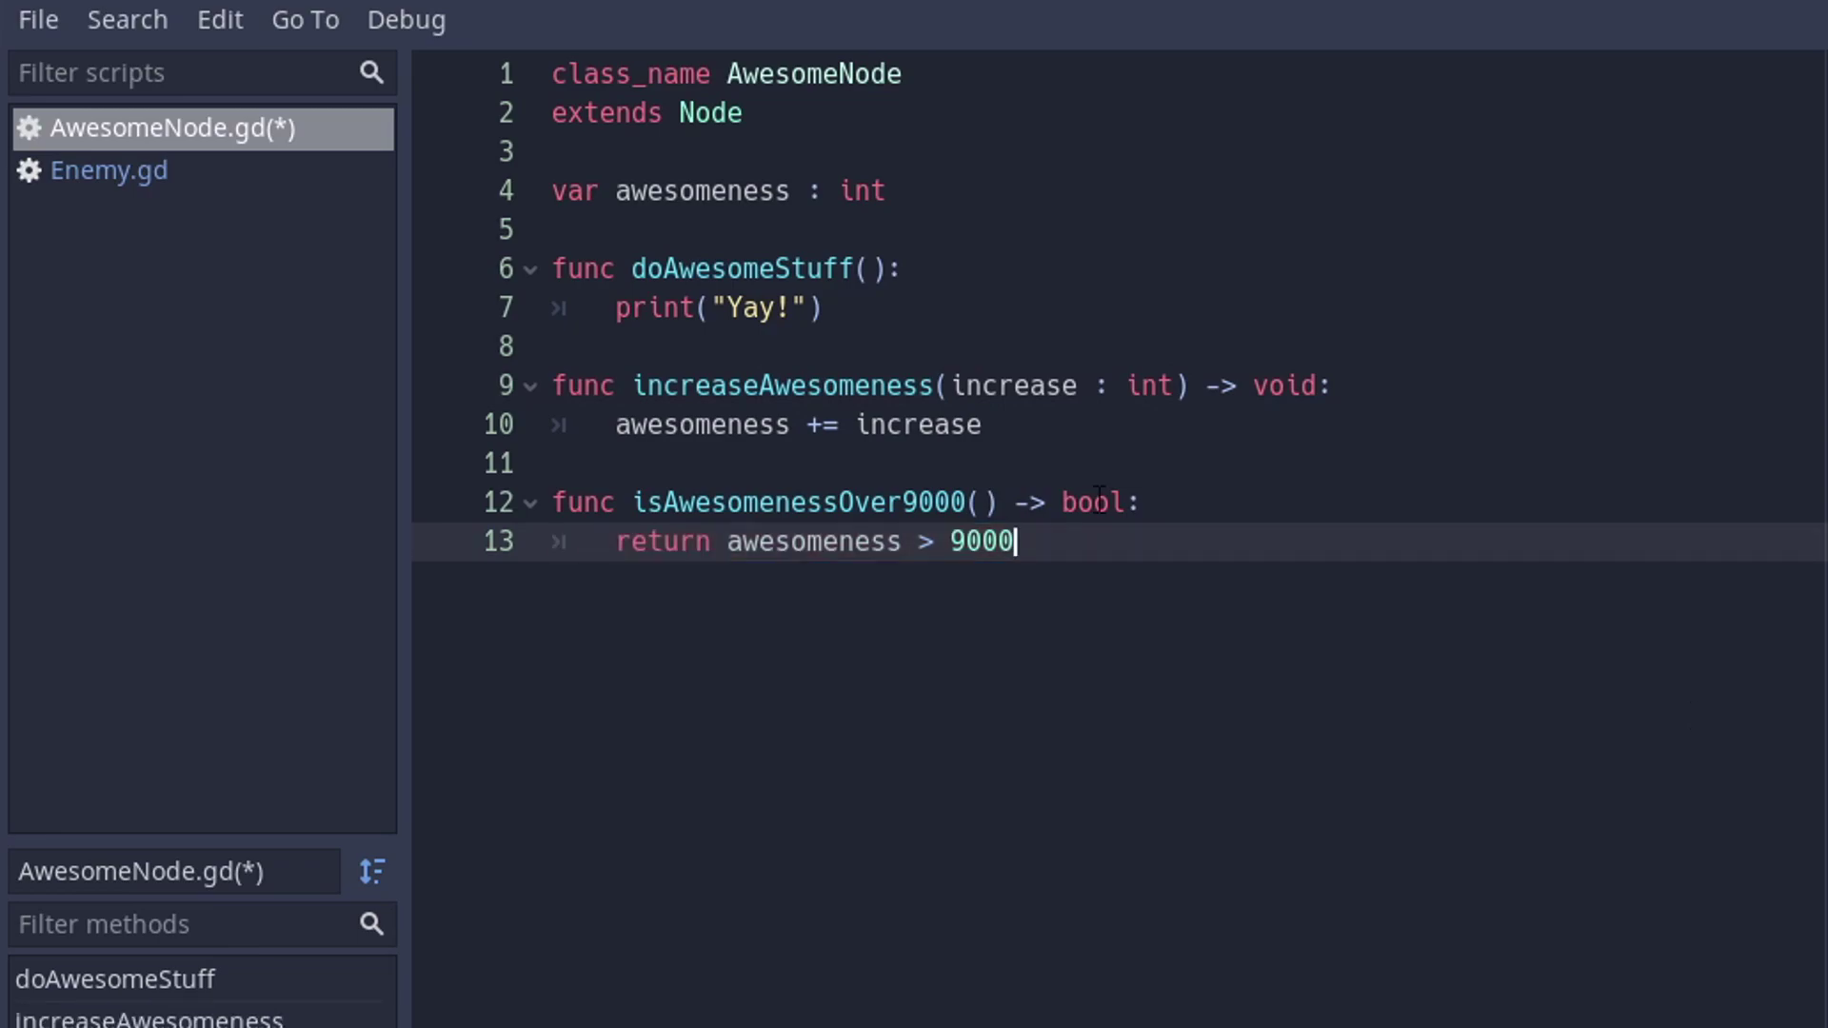
left_click(164, 196)
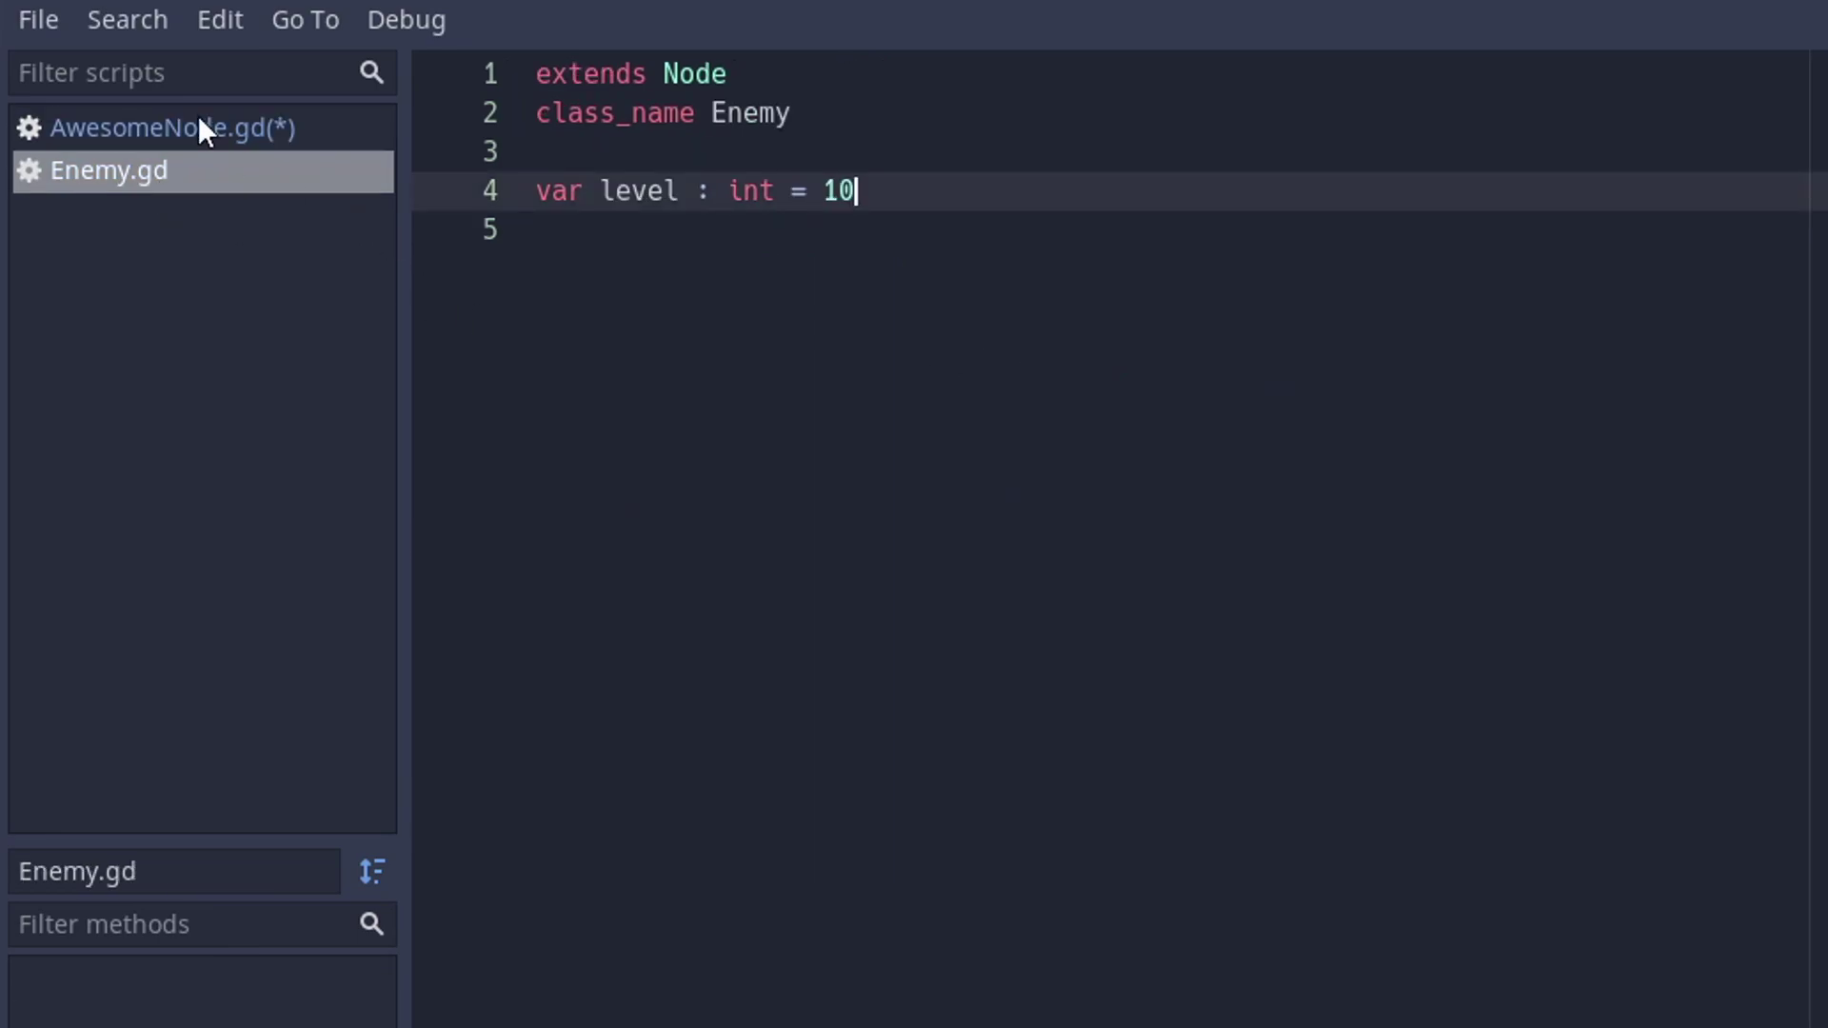
Back in AwesomeNode.gd, write devourEnemy(enemy : Enemy) -> void with body 'awesomeness += enemy.level'.
left_click(171, 128)
key("Return")
key("Return")
type("func dev")
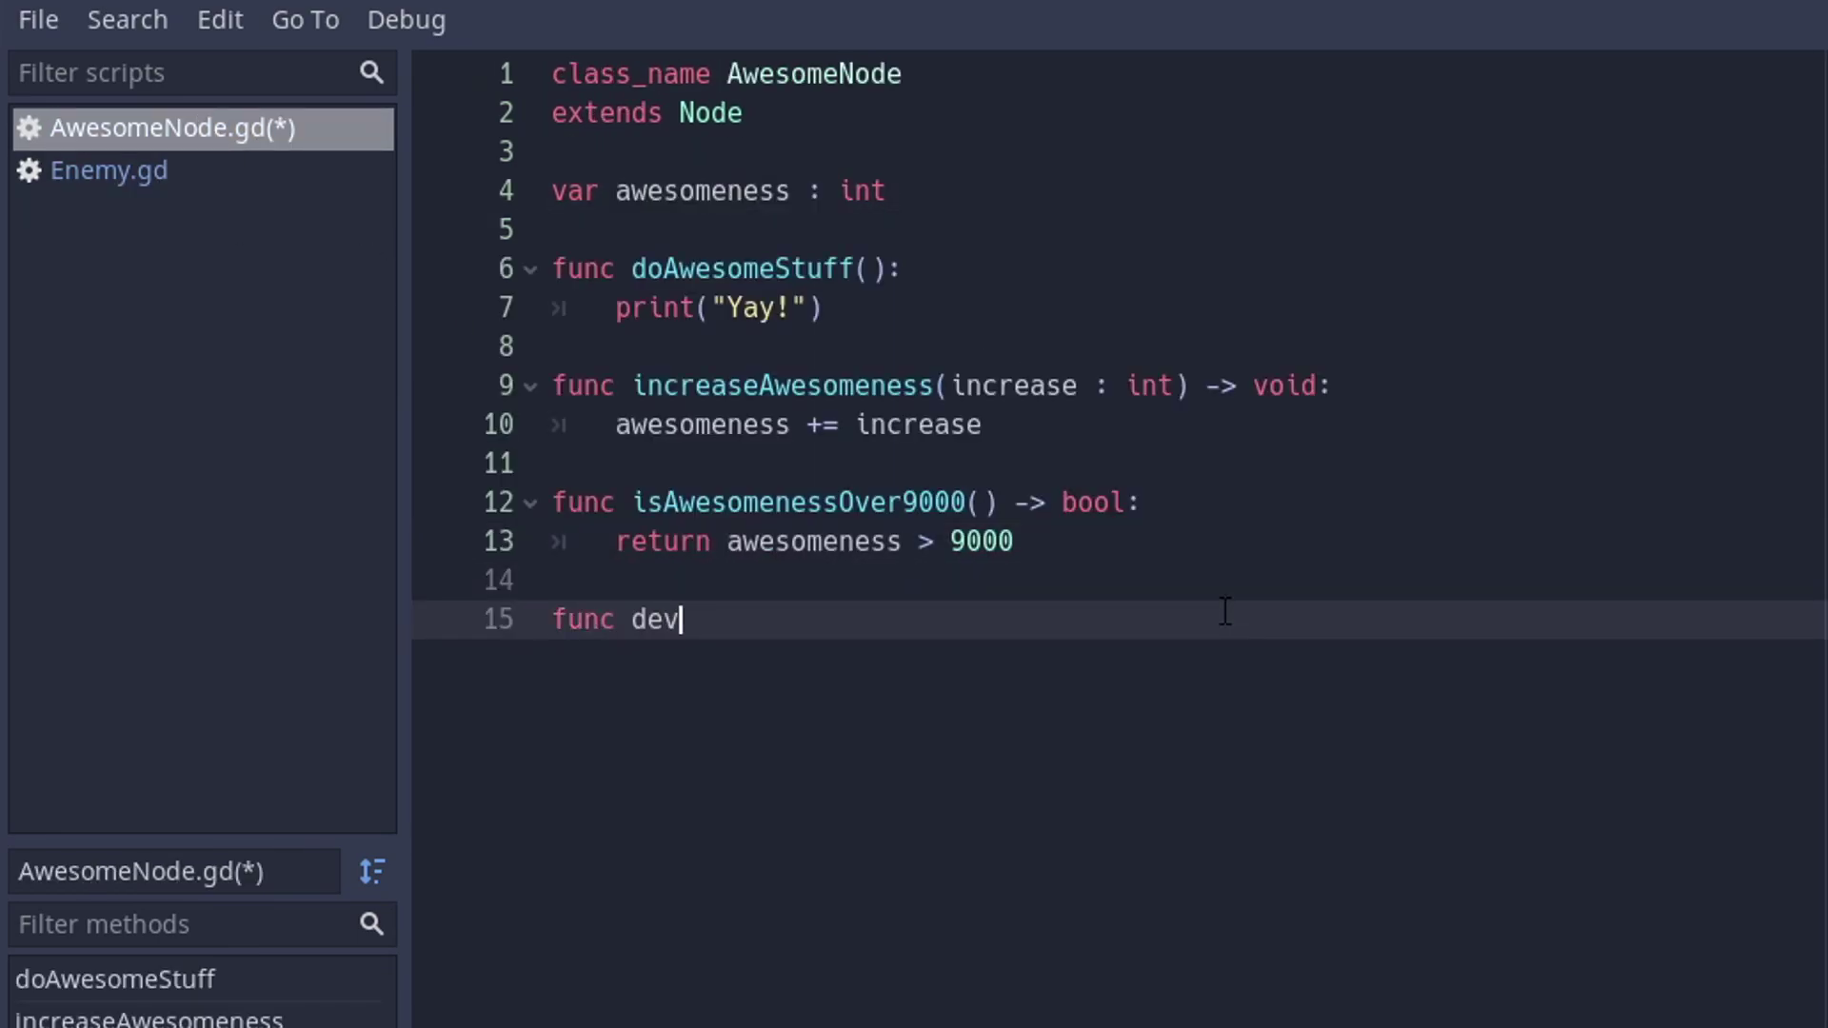
type("ourEnemy(enemy : Ene")
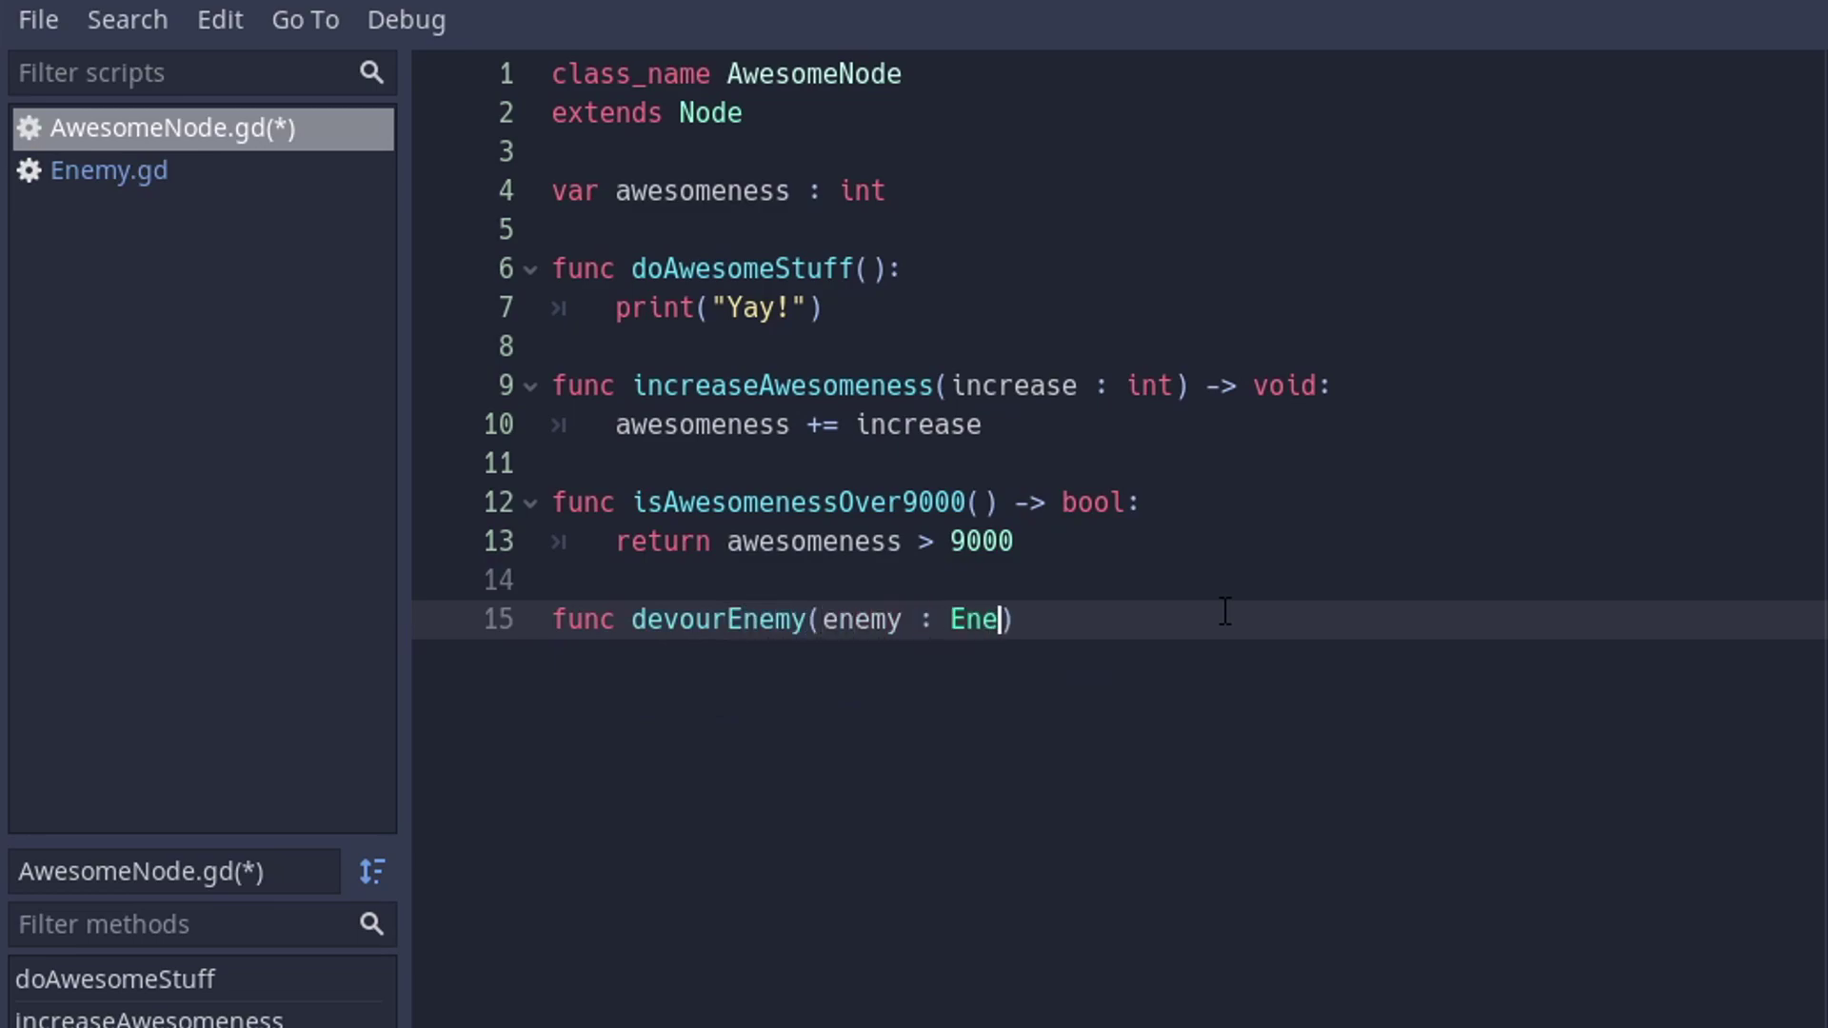
type("my) -> void:")
key("Return")
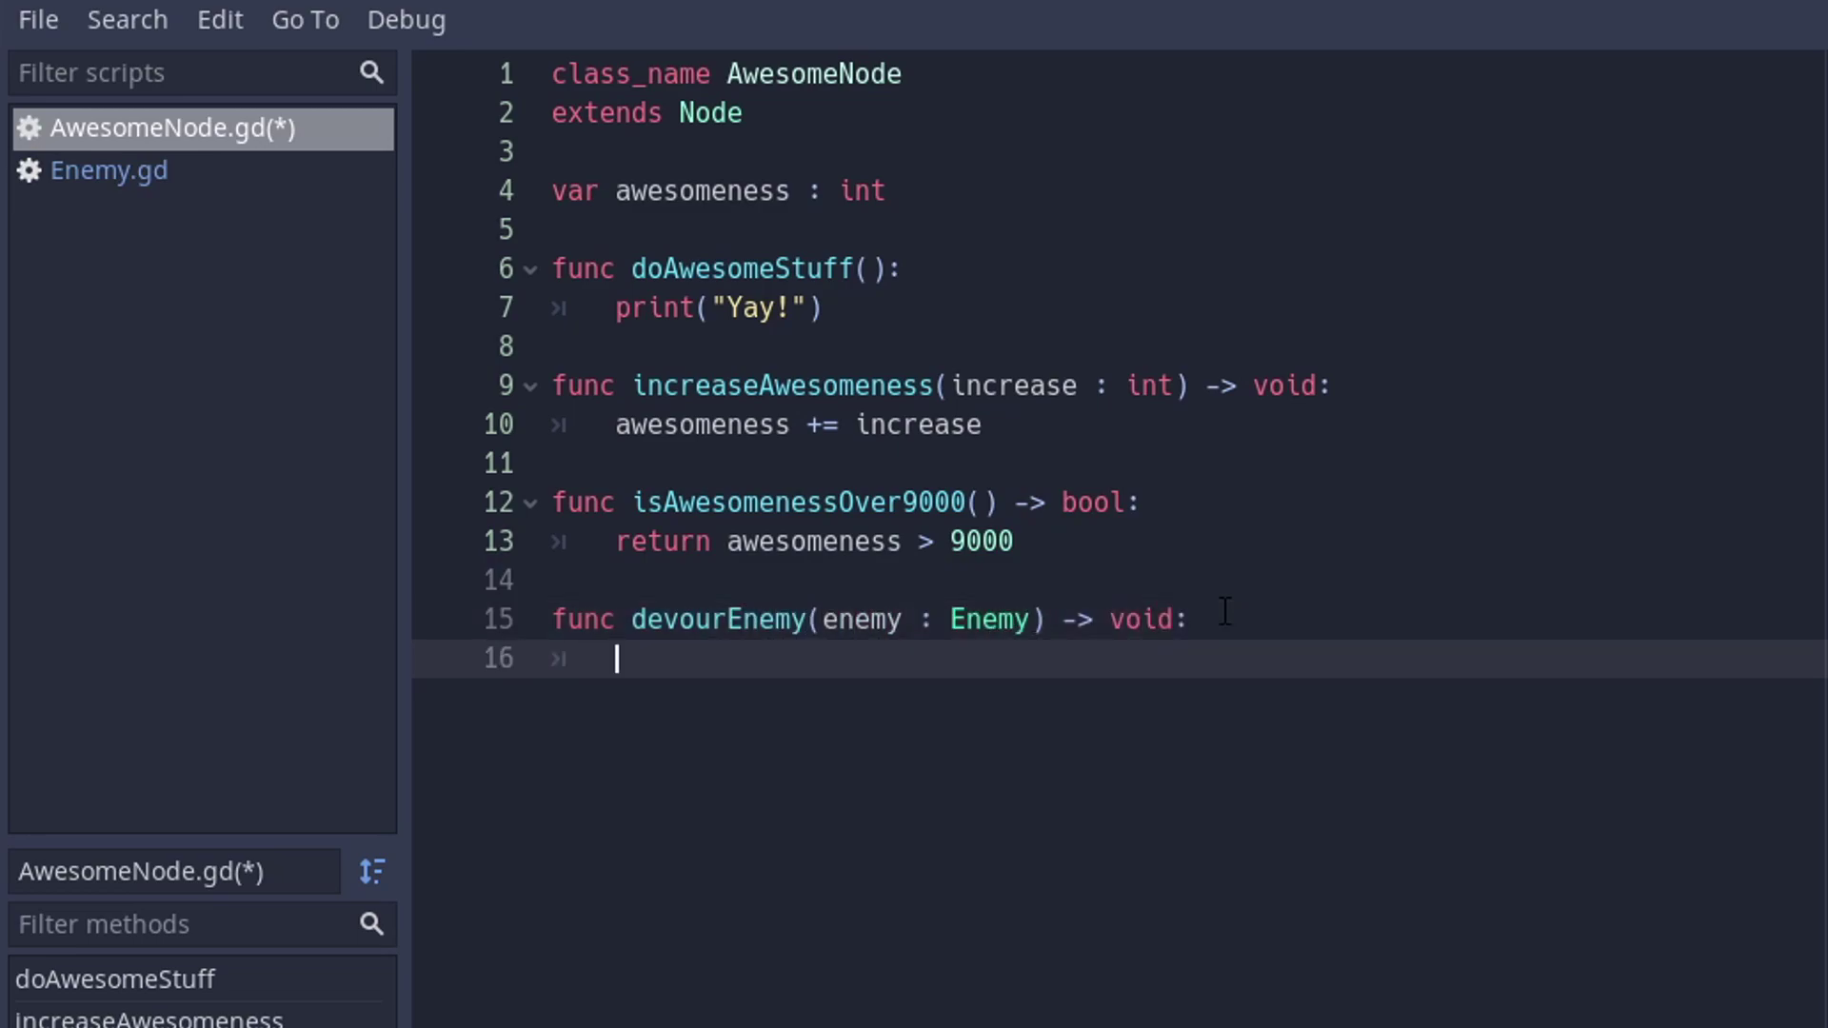
type("awesomeness += enemy.")
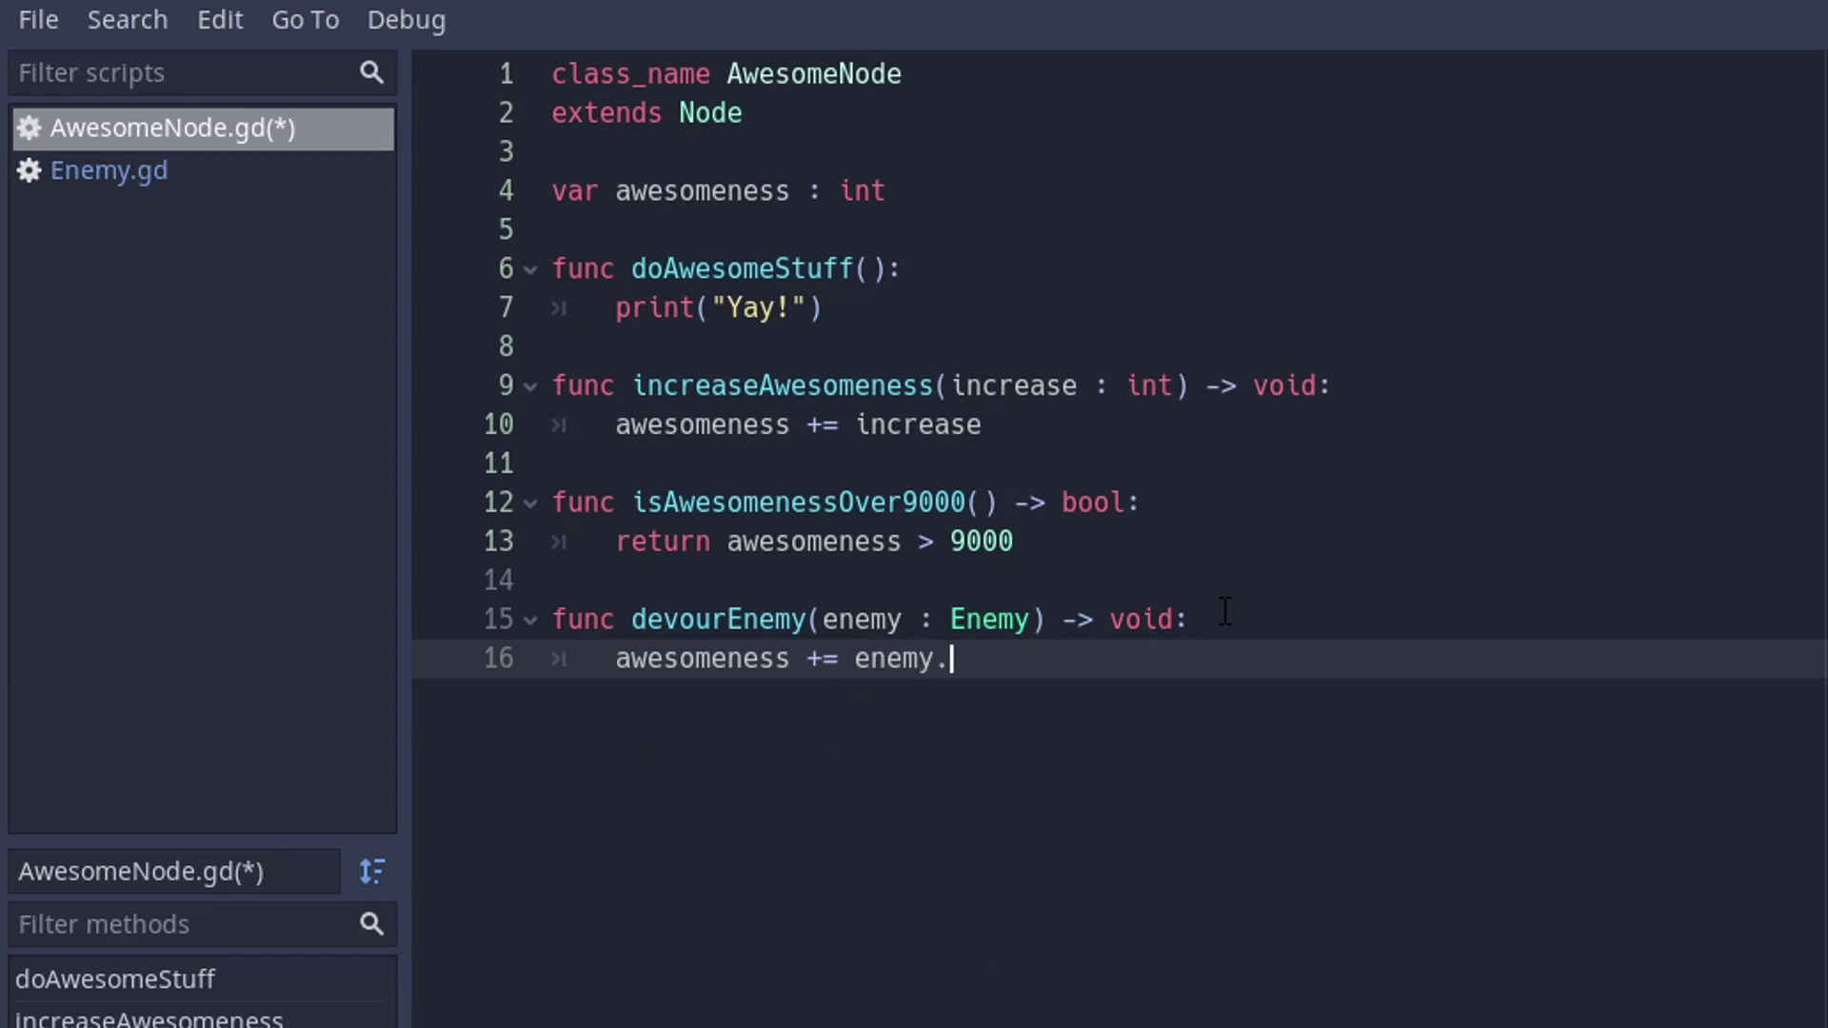
type("level")
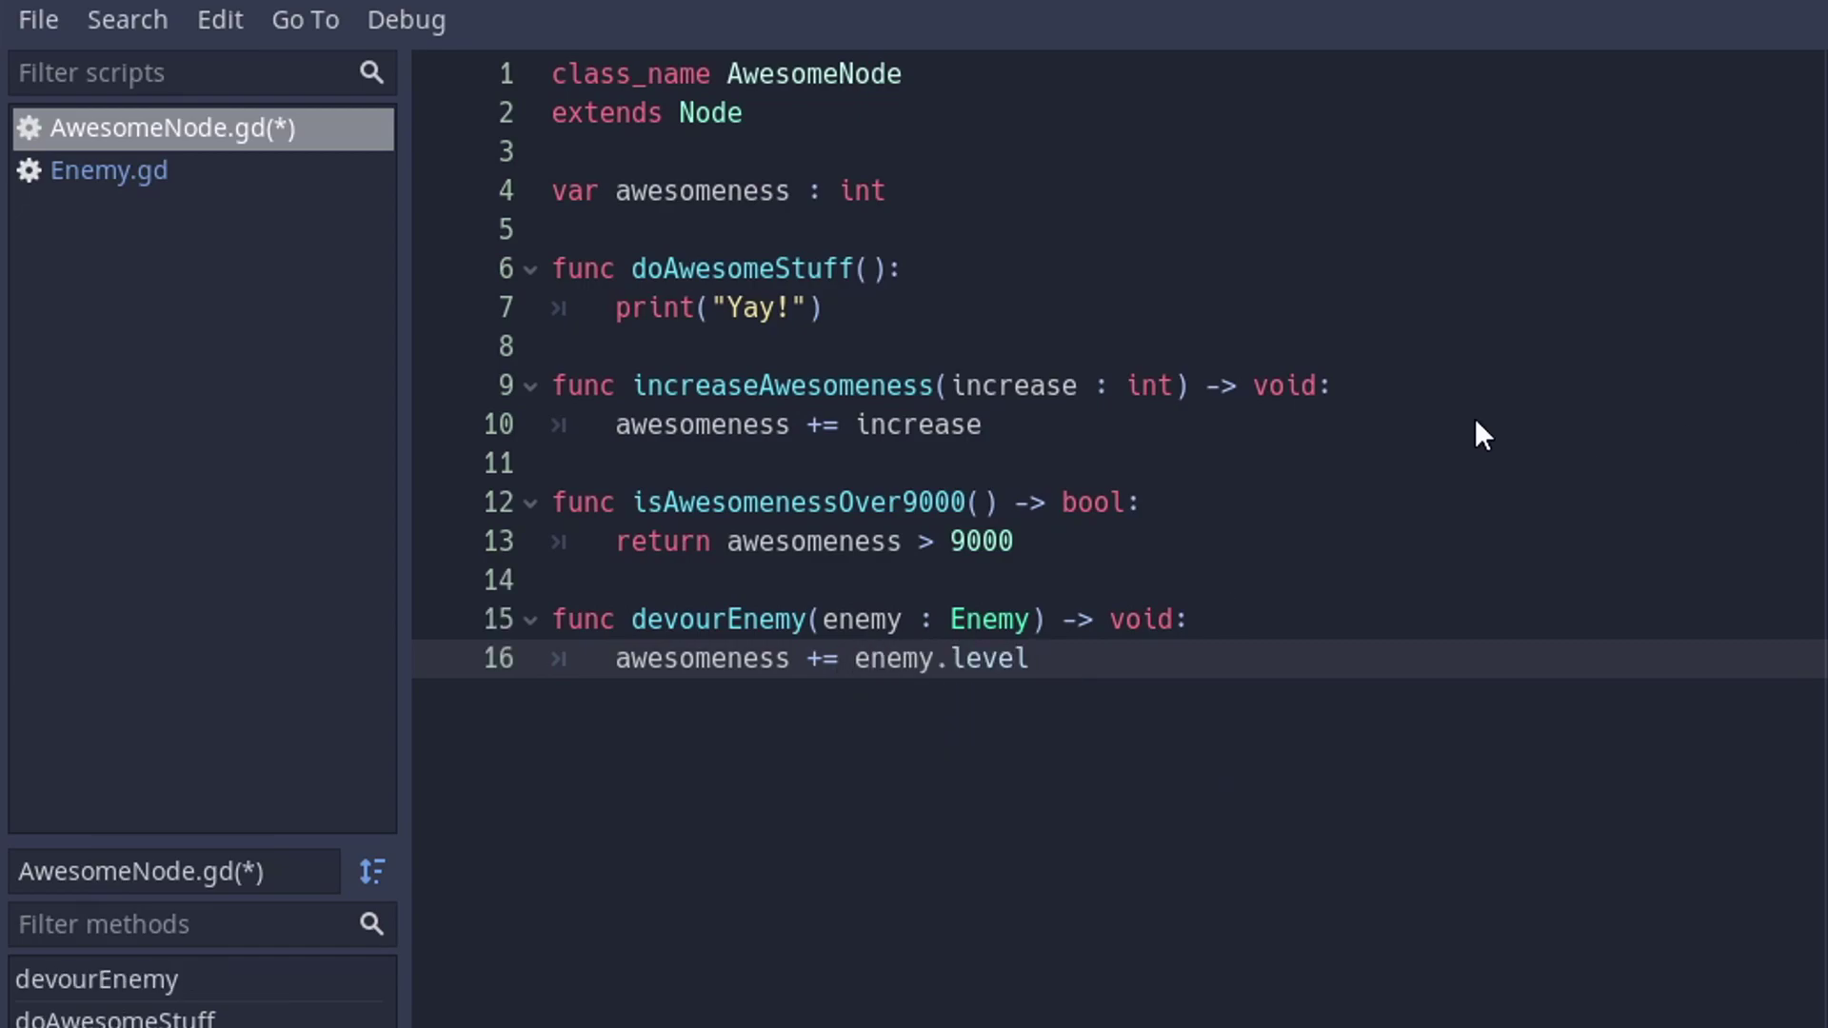
Give increaseAwesomeness's increase : int parameter a default value of '= 1' on line 9.
left_click(1281, 467)
left_click(1396, 769)
left_click(1179, 388)
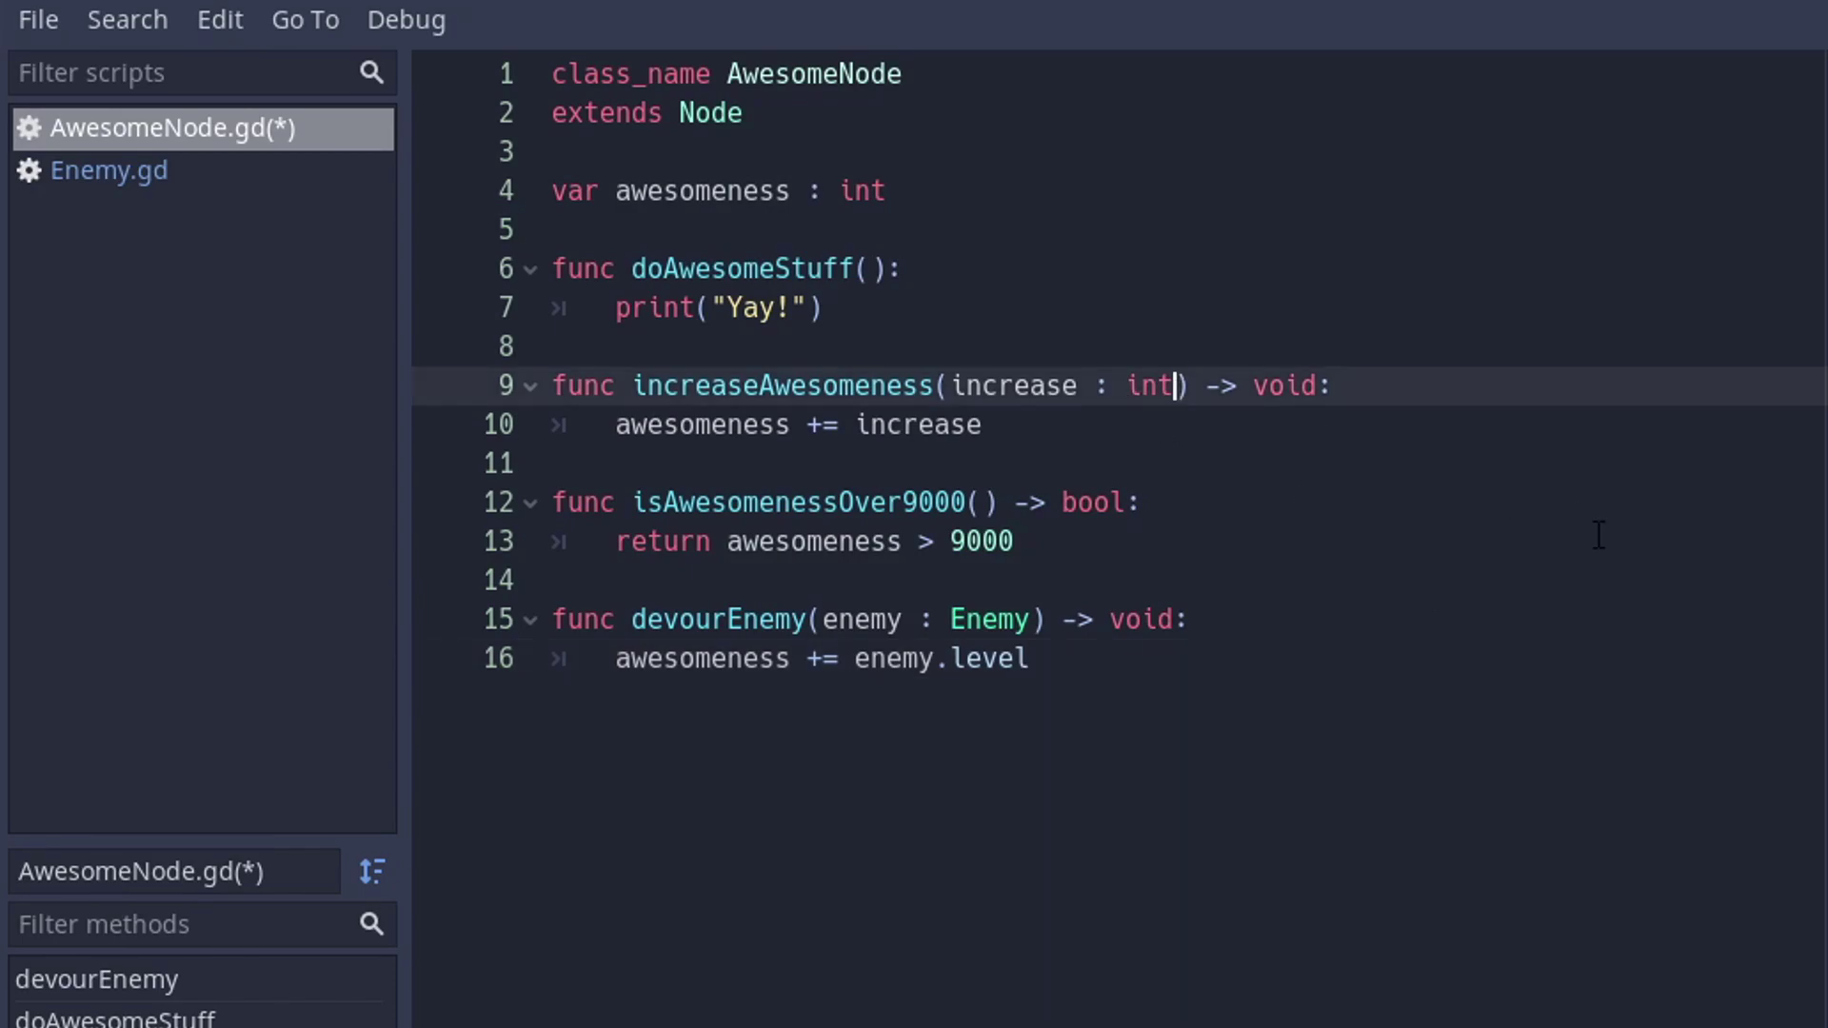
type("= 1")
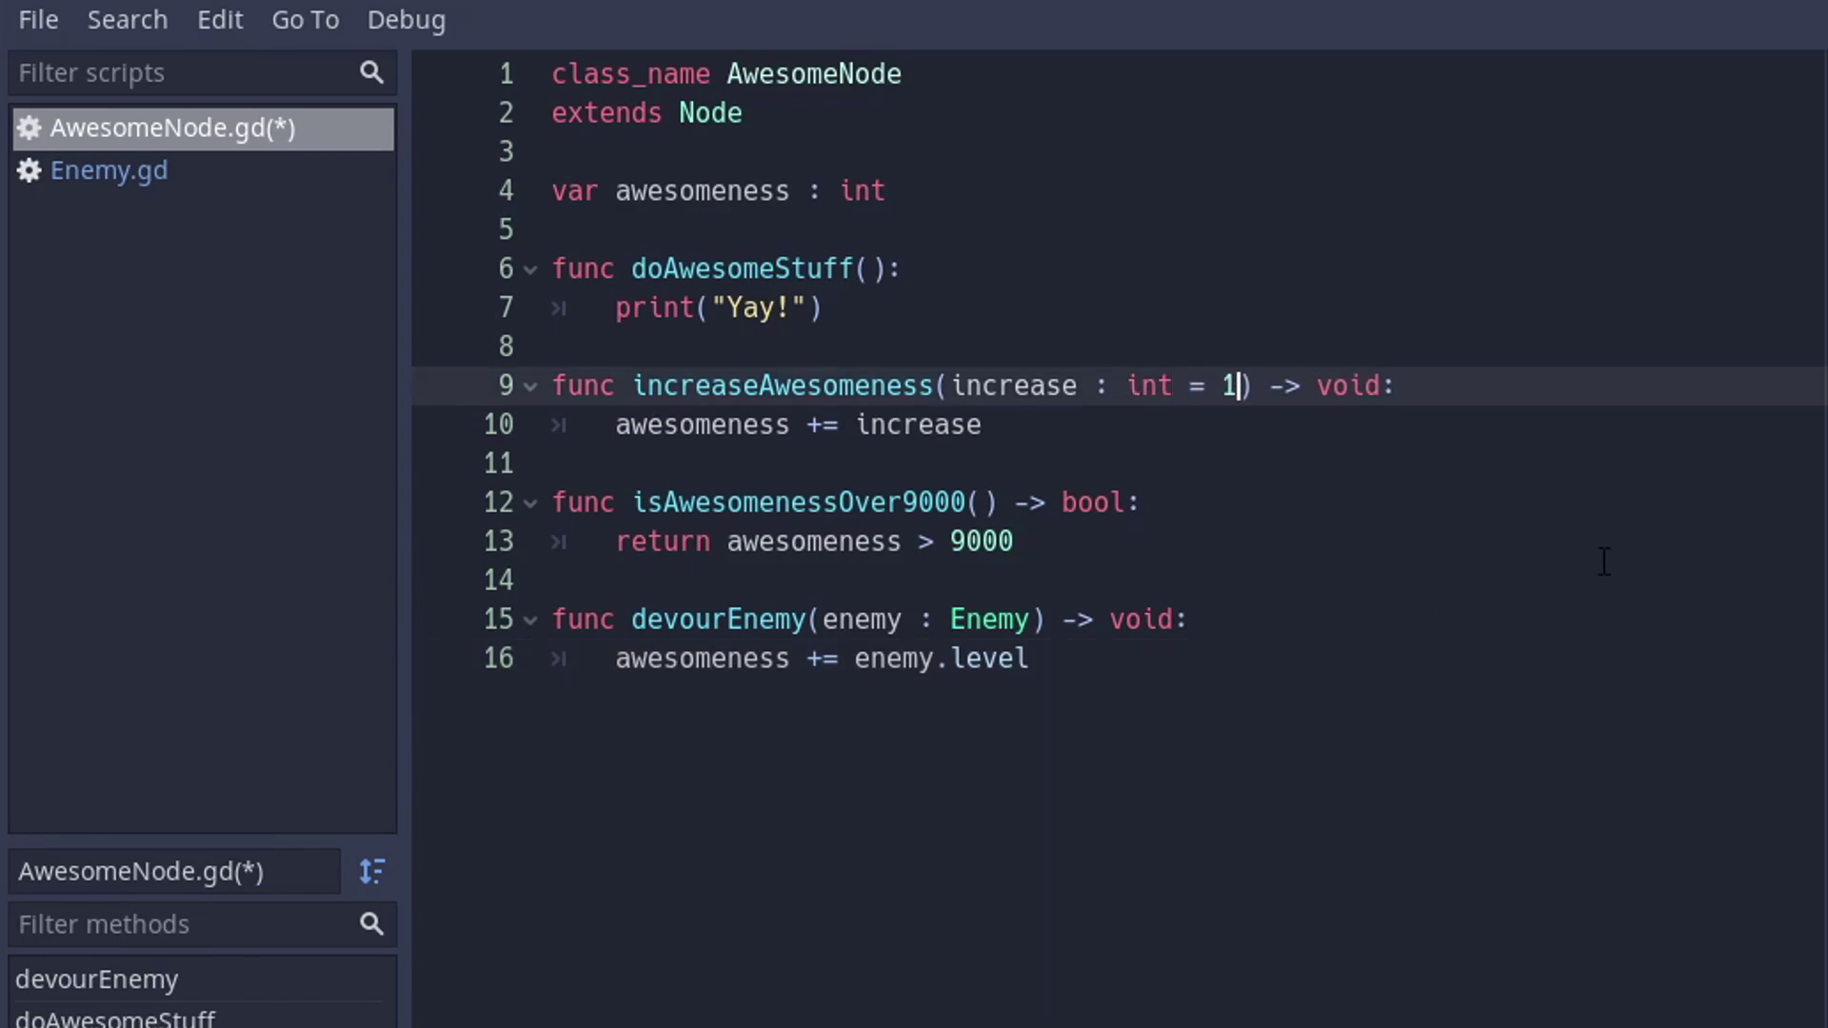